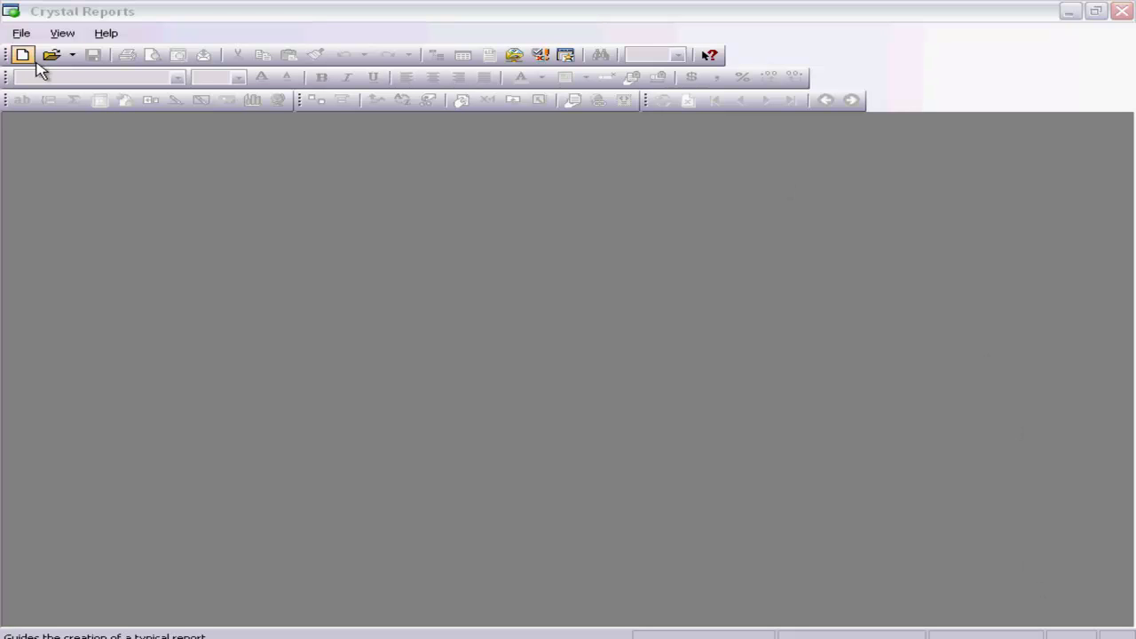
Step: Start a Standard Report on the Nortwind Employees table and continue to the Fields page
left_click(19, 35)
mouse_move(34, 58)
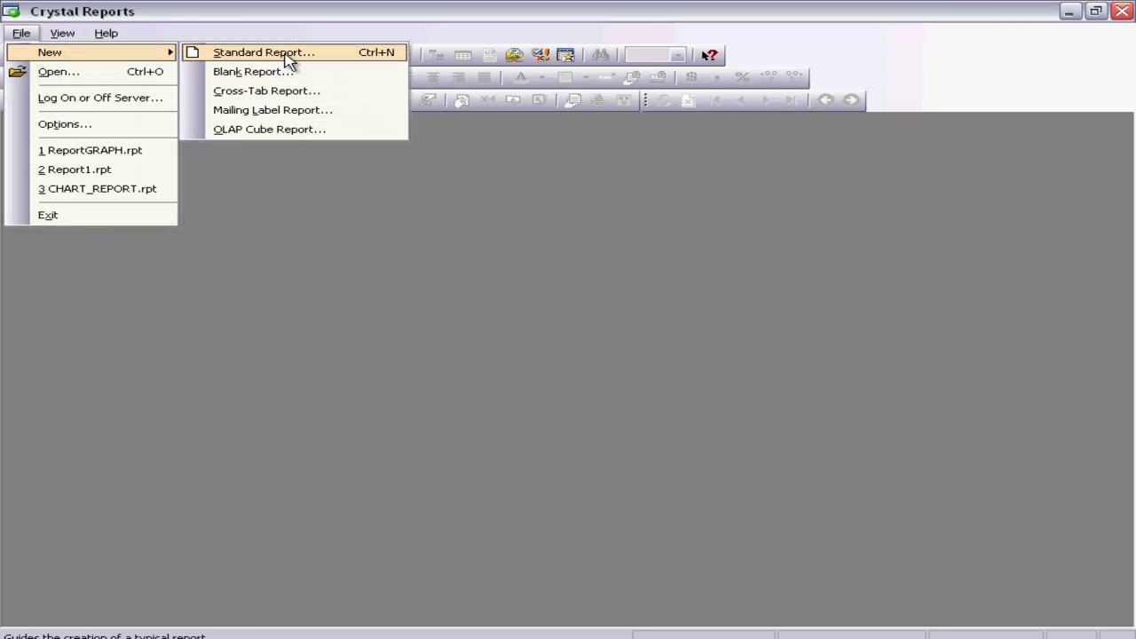
left_click(287, 53)
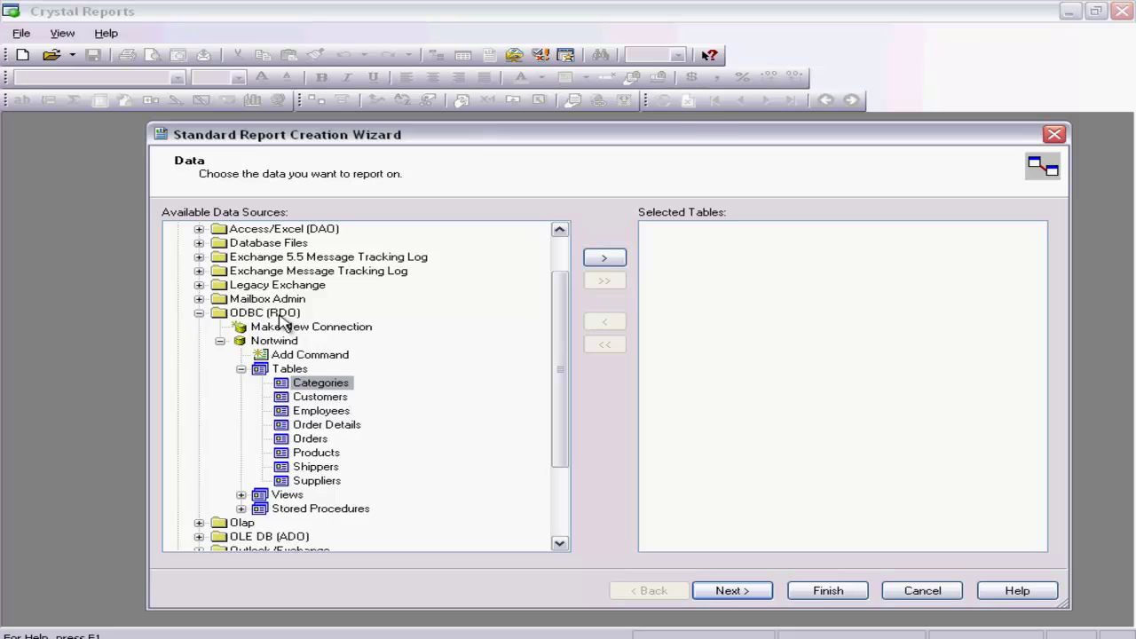
left_click(324, 412)
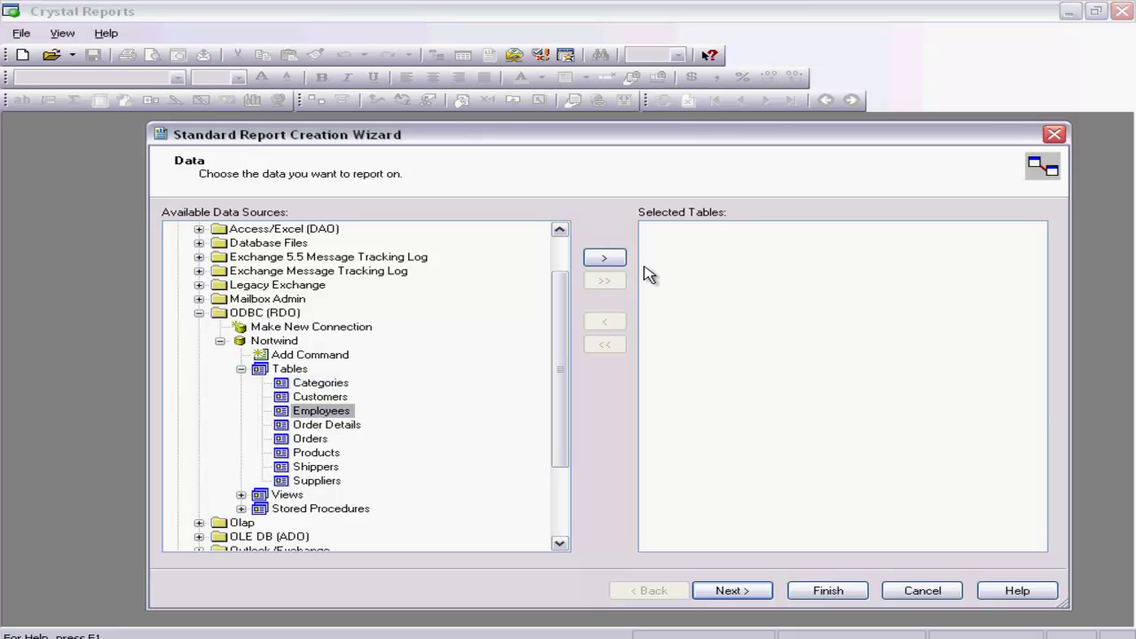
left_click(607, 260)
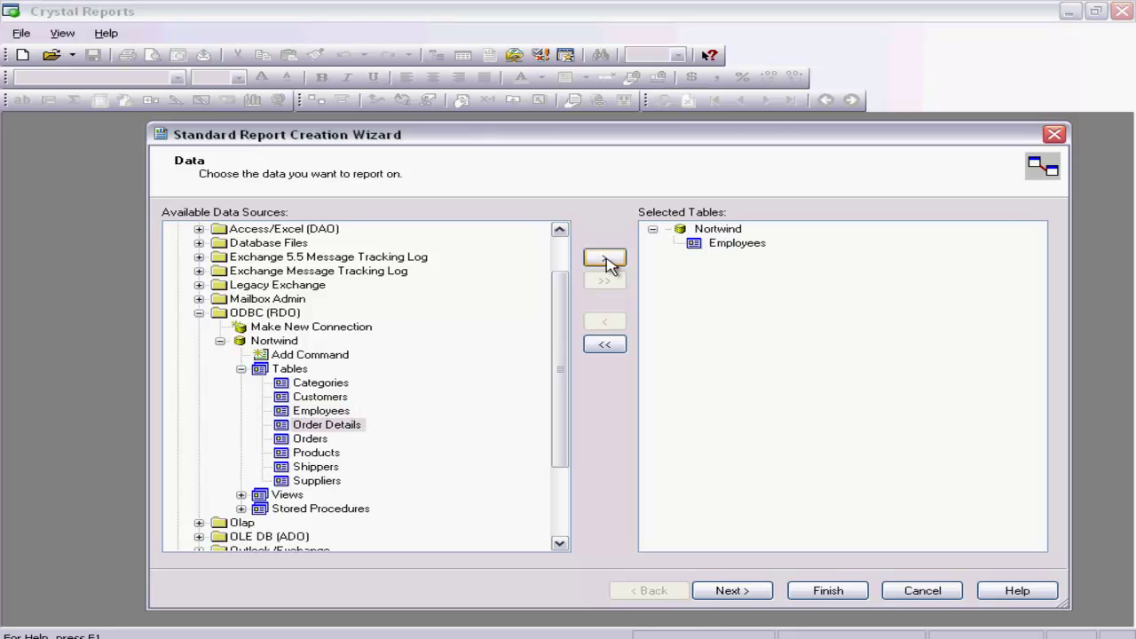
left_click(747, 593)
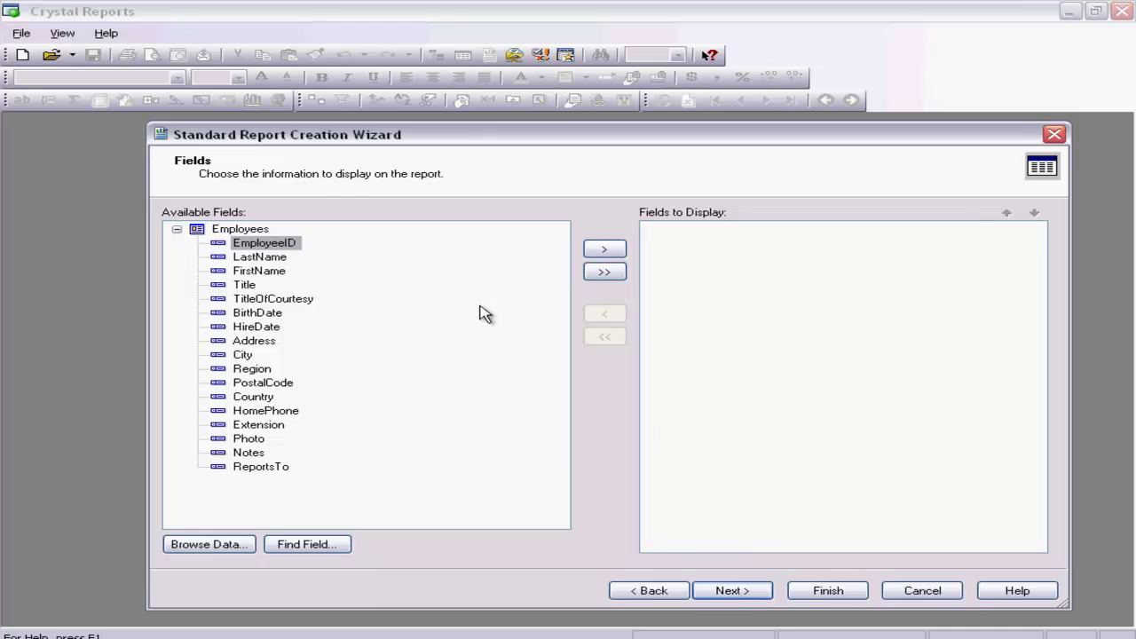
Step: Add Title, TitleOfCourtesy and FirstName to the fields to display
left_click(253, 284)
left_click(605, 251)
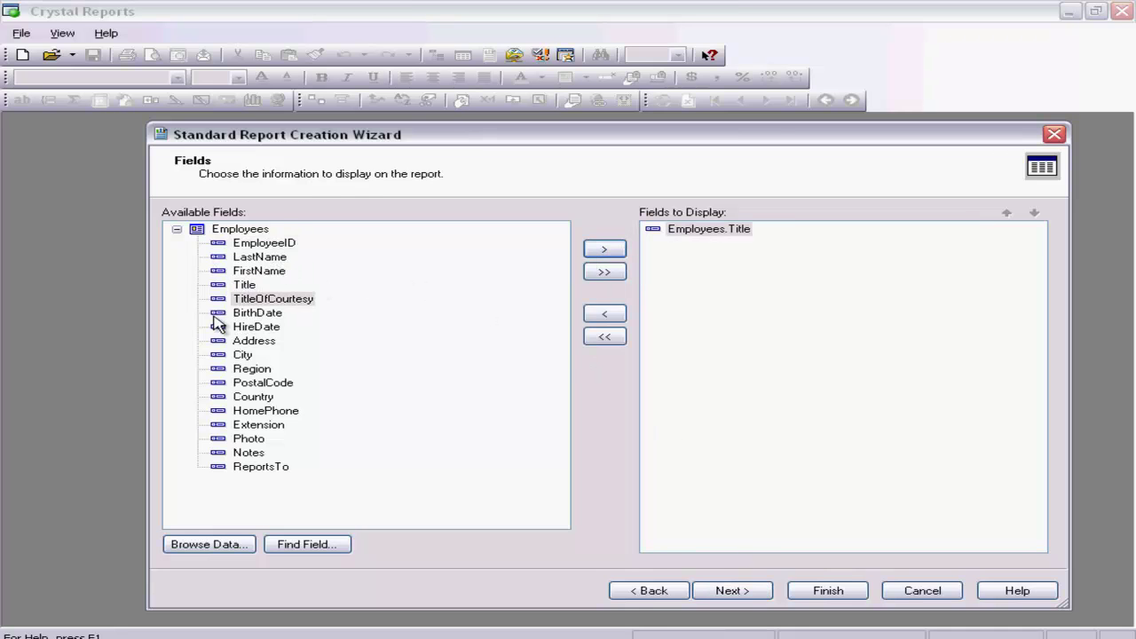
left_click(276, 300)
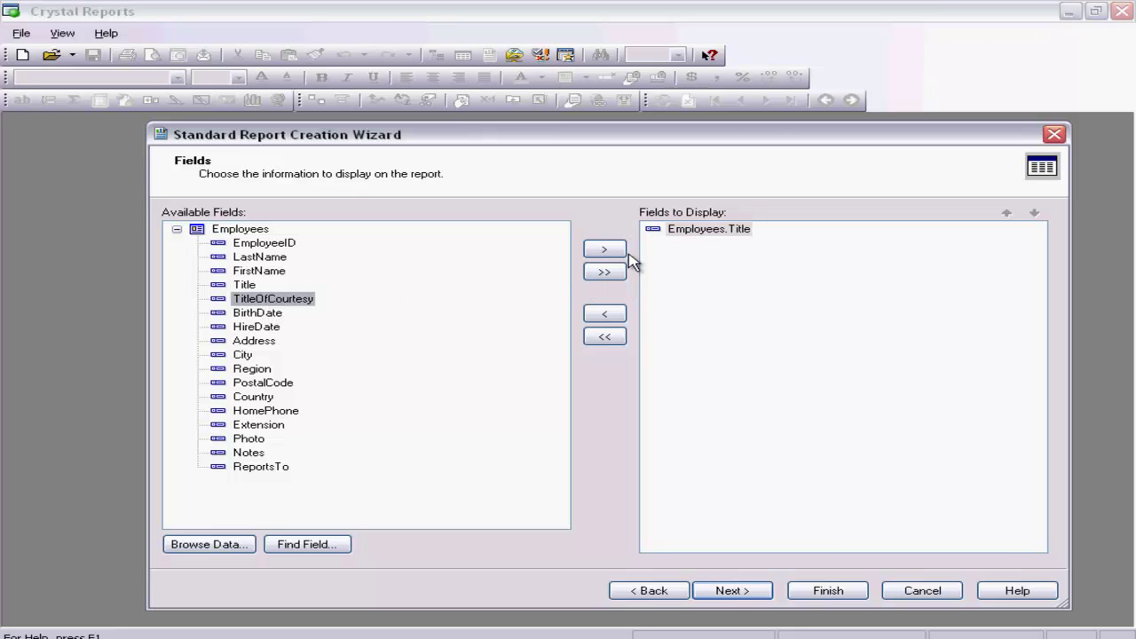
left_click(611, 252)
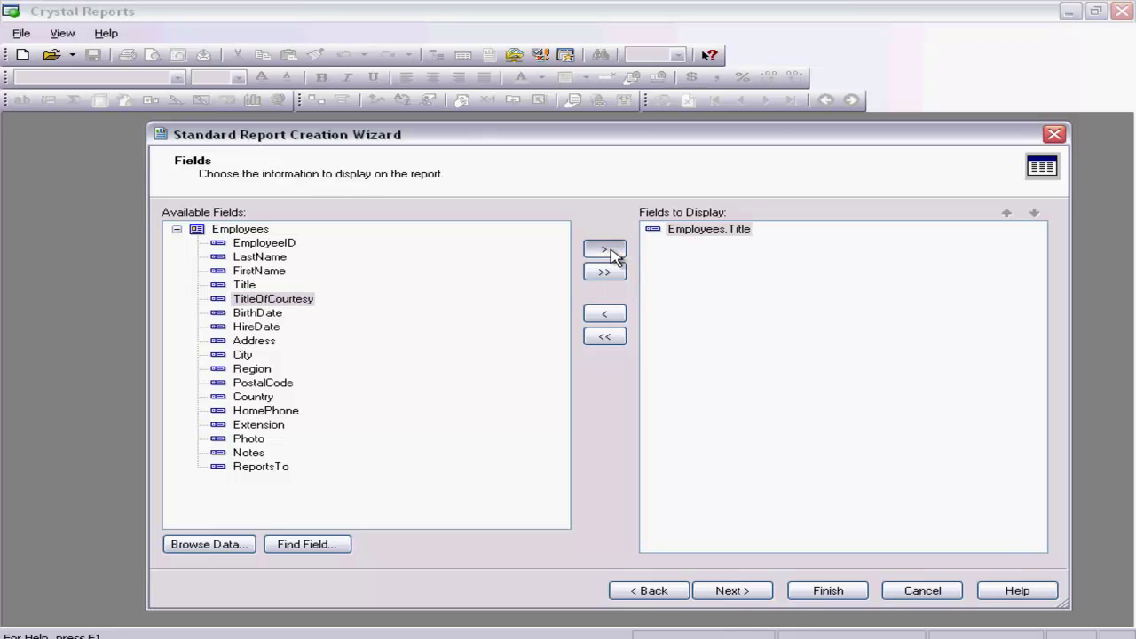
left_click(269, 273)
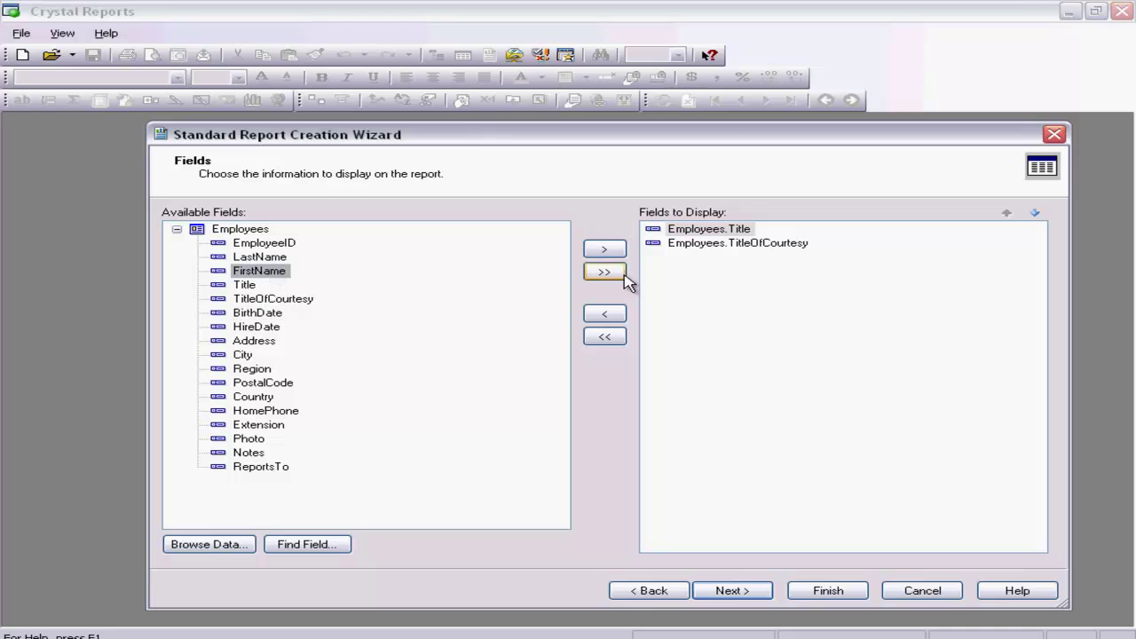
left_click(608, 251)
left_click(266, 271)
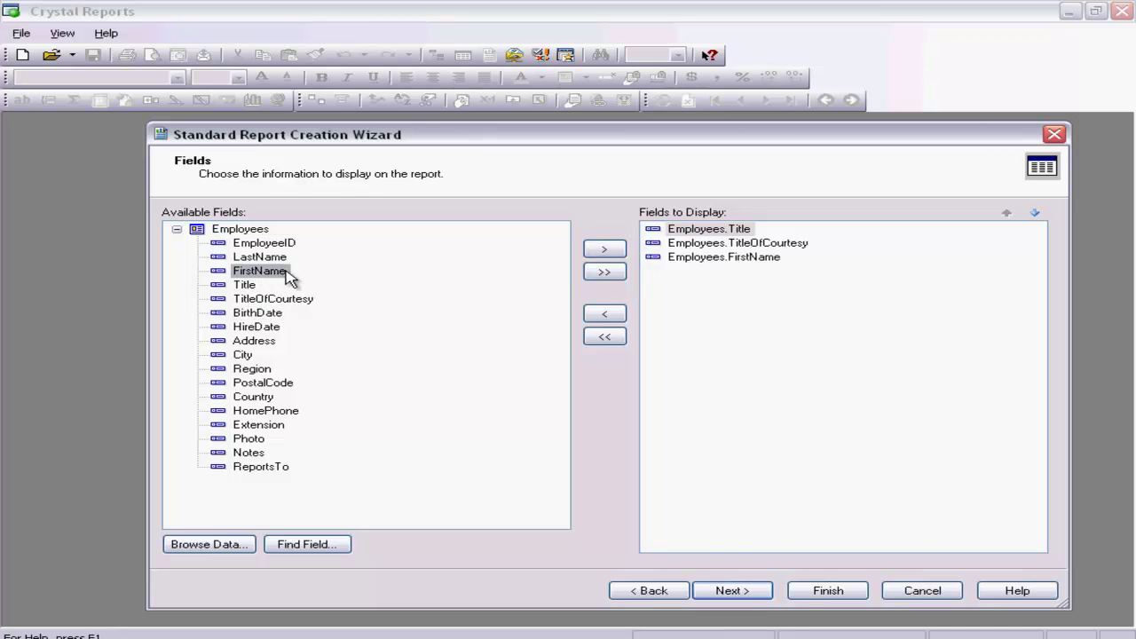
left_click(605, 251)
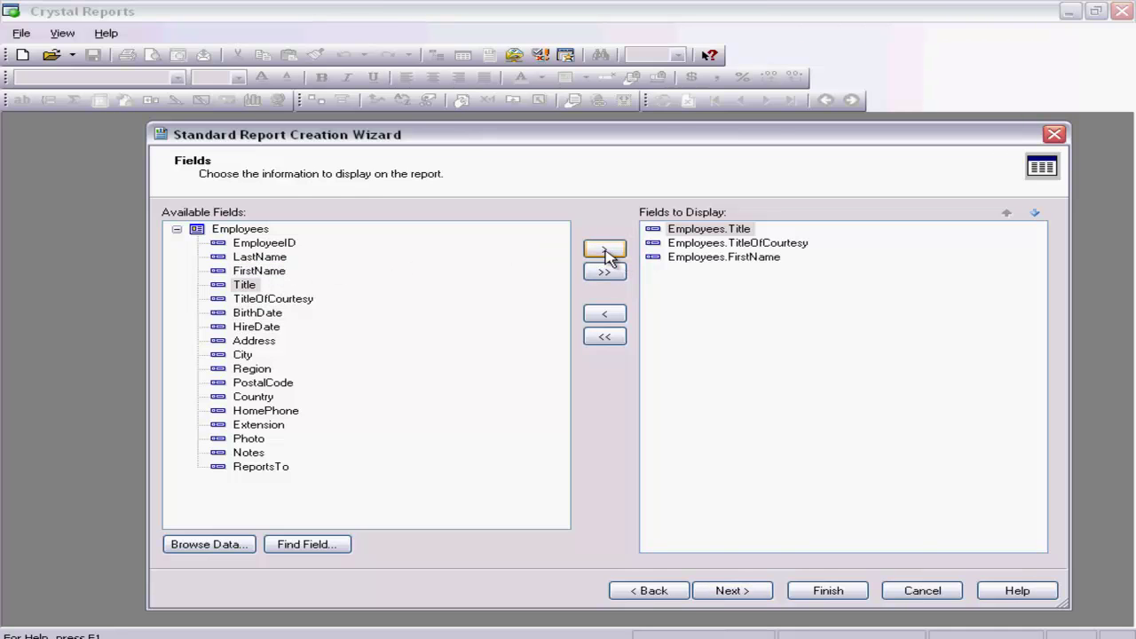
Step: Add BirthDate, HireDate and Country to the fields to display
left_click(265, 315)
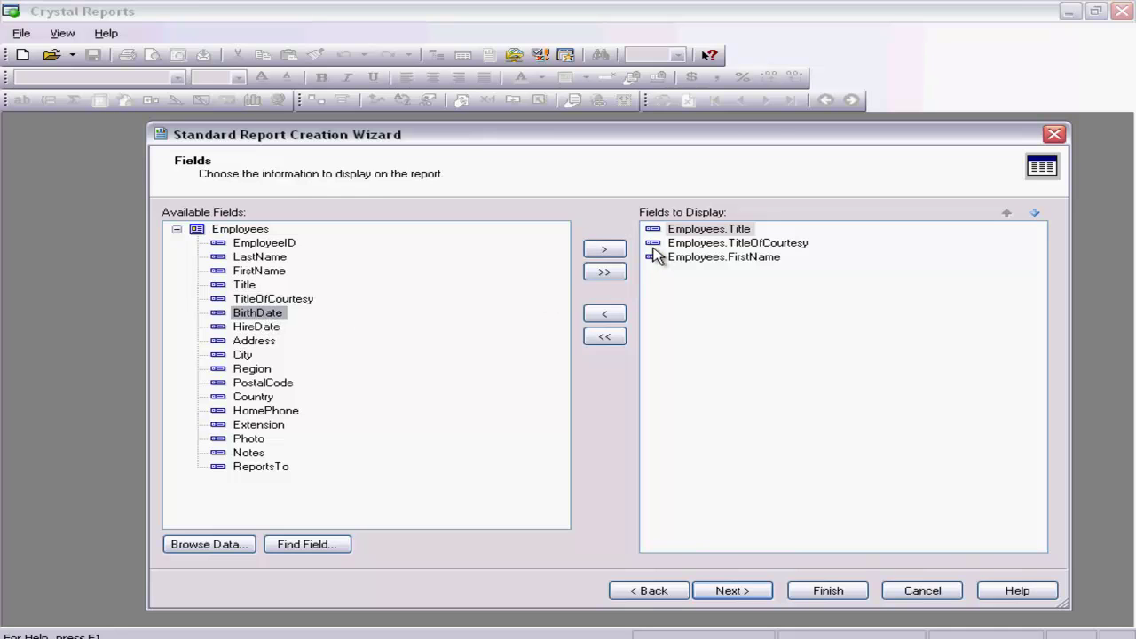
left_click(605, 249)
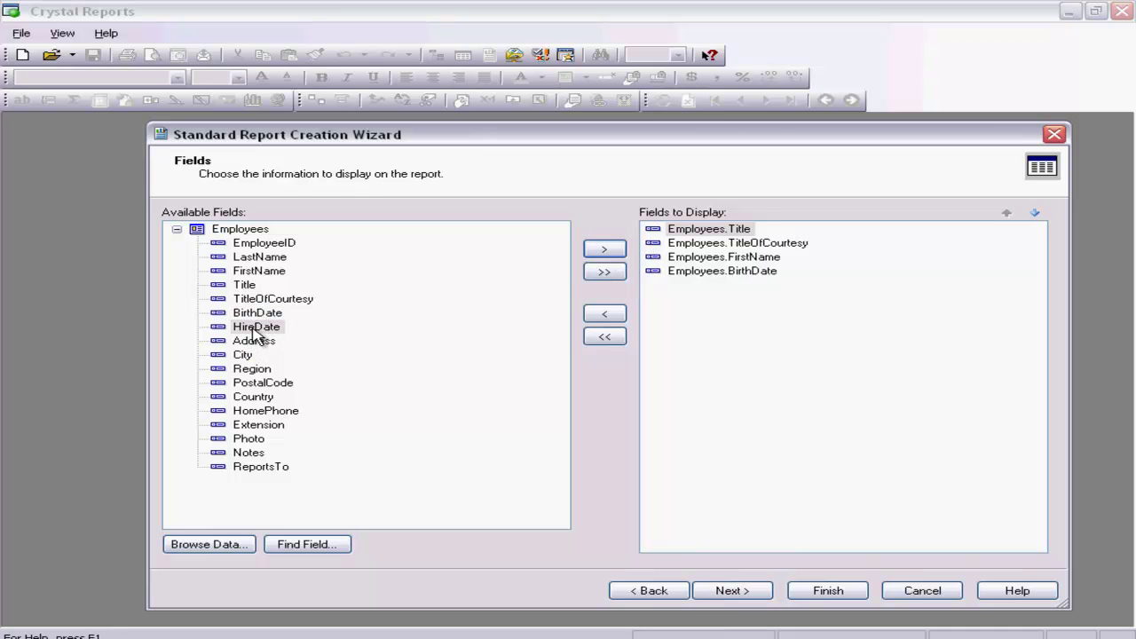
left_click(589, 252)
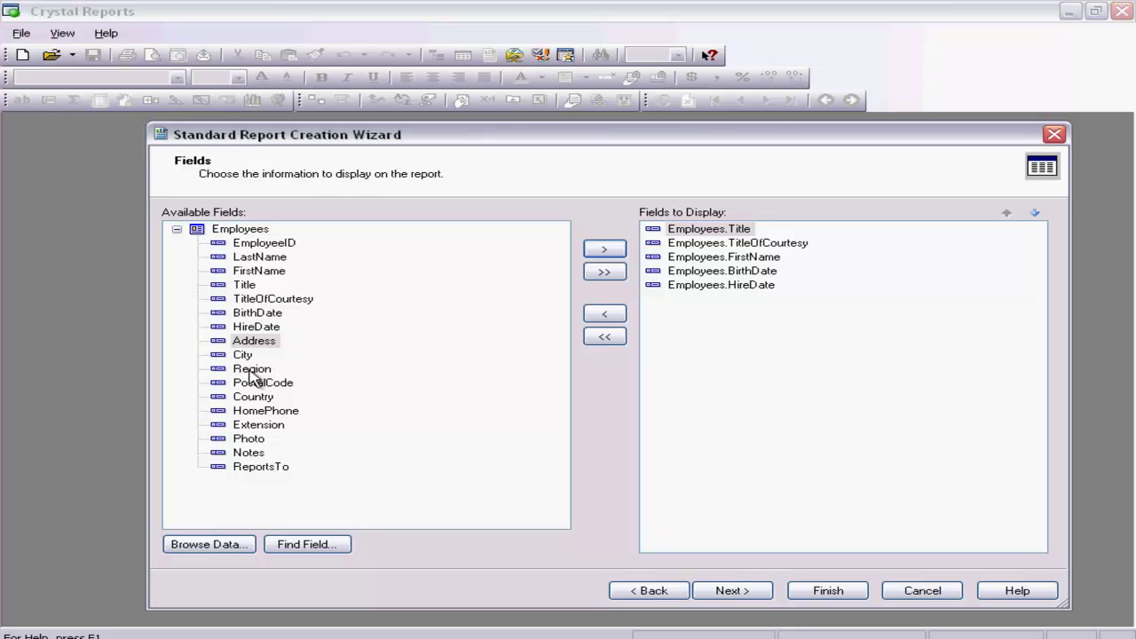
left_click(253, 399)
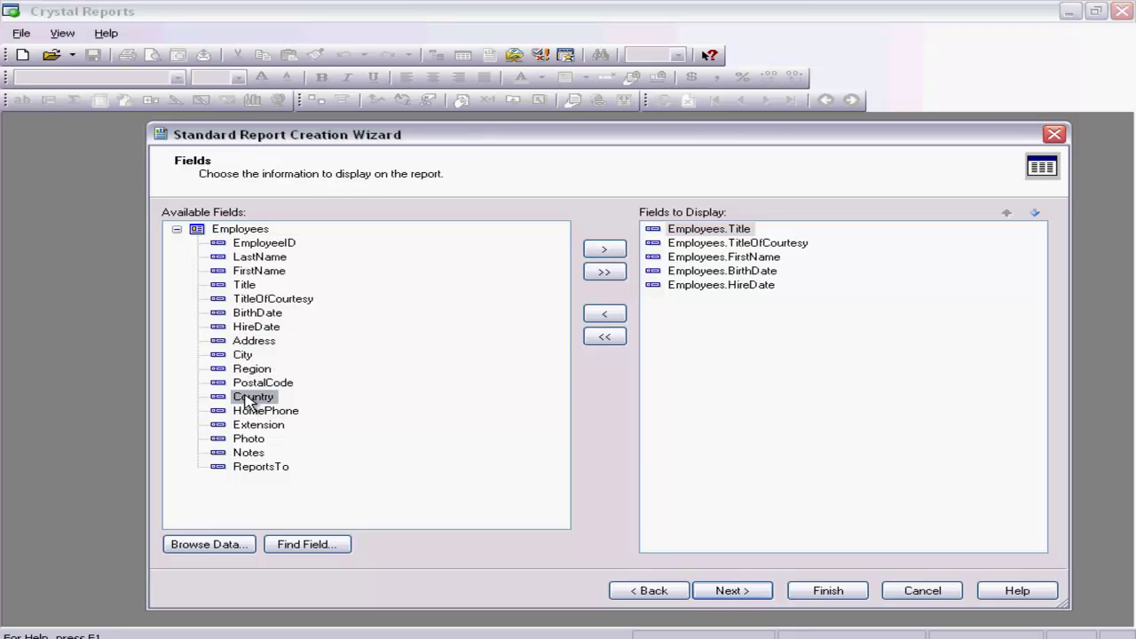
left_click(599, 257)
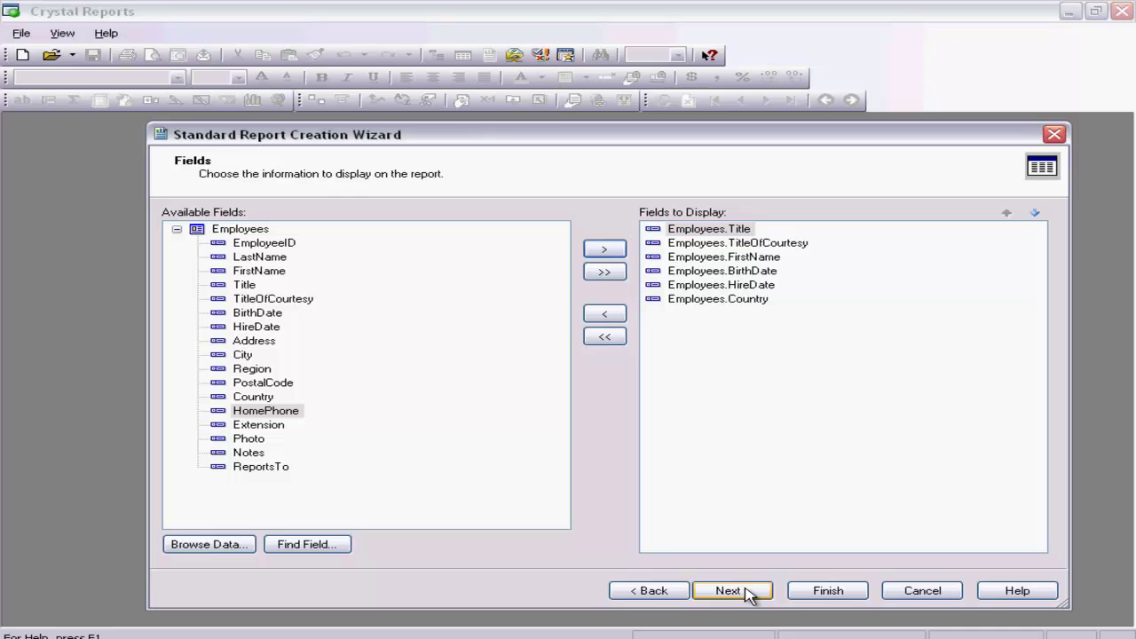
Step: Reorder the displayed fields so TitleOfCourtesy and FirstName come first
left_click(721, 247)
left_click_drag(720, 250, 715, 230)
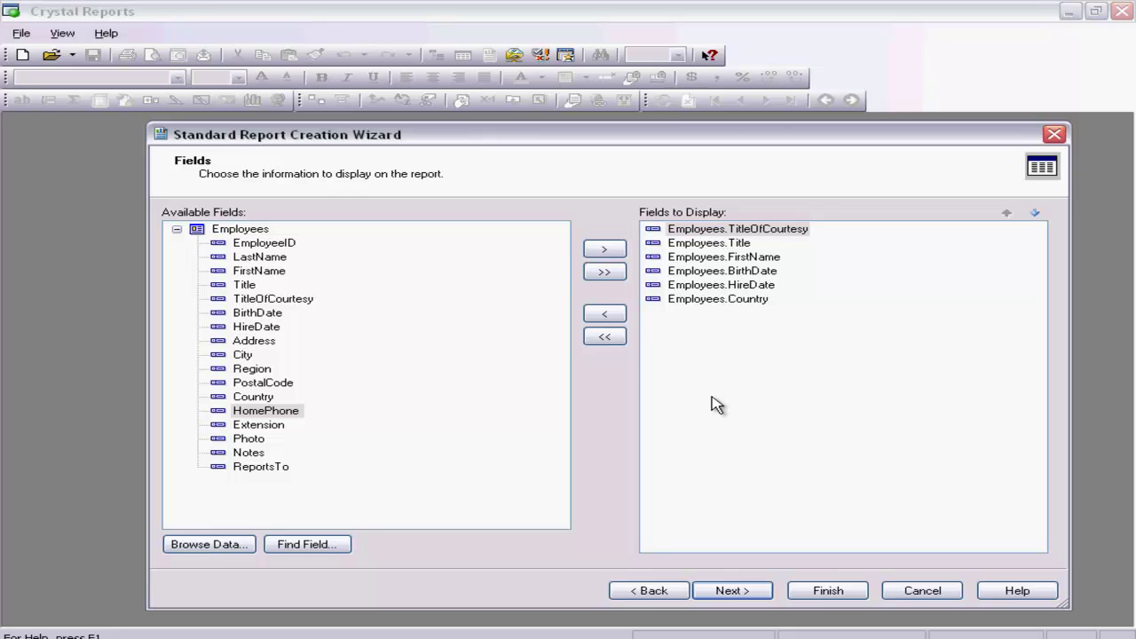
left_click_drag(736, 263, 737, 254)
left_click(737, 271)
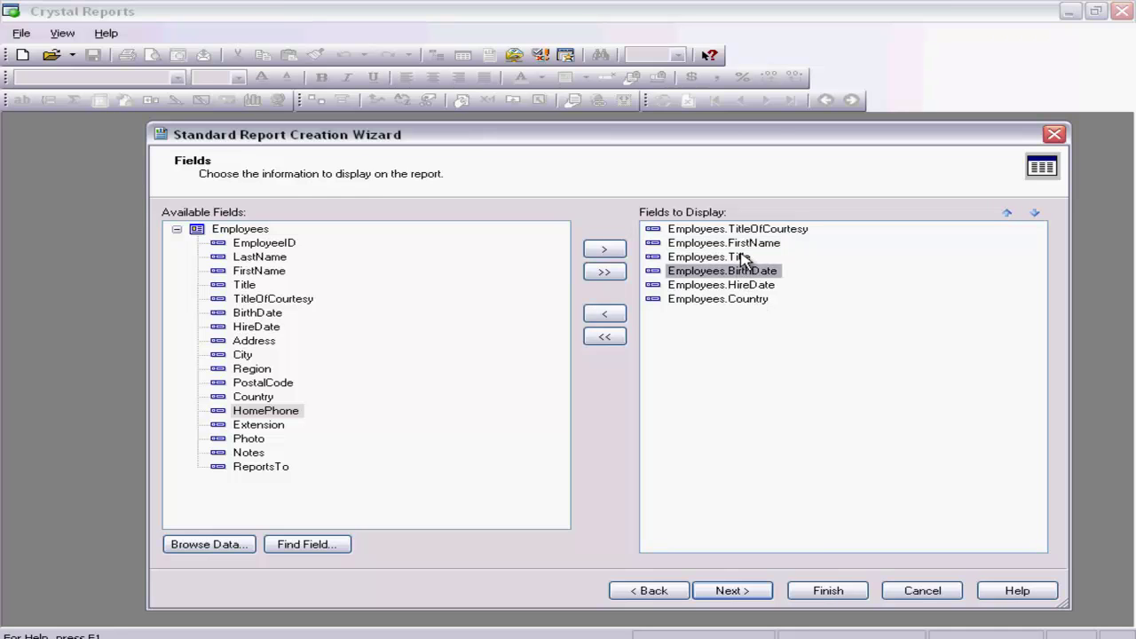
left_click(750, 245)
Step: Add LastName and place it right after FirstName, then continue to Grouping
left_click(250, 257)
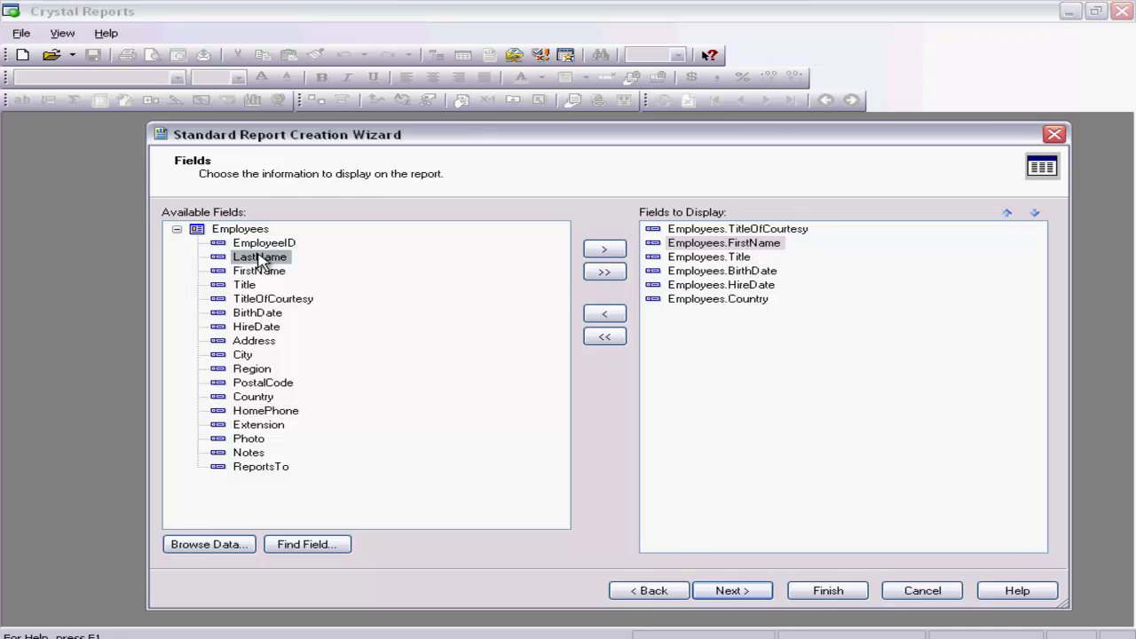
left_click(604, 251)
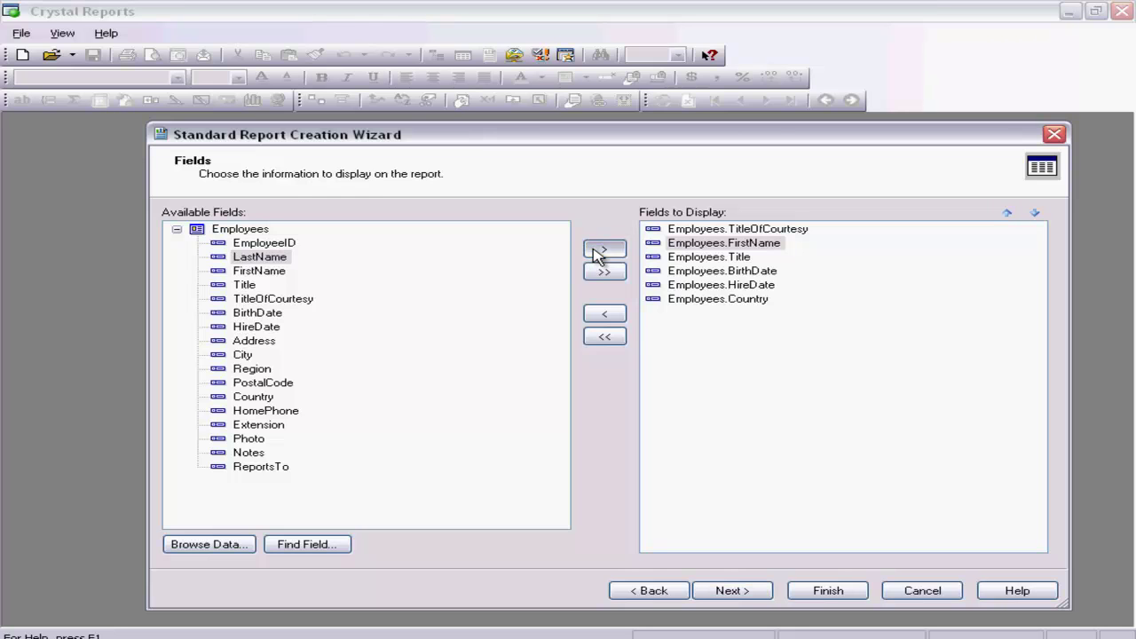
left_click(731, 315)
left_click_drag(733, 319, 739, 256)
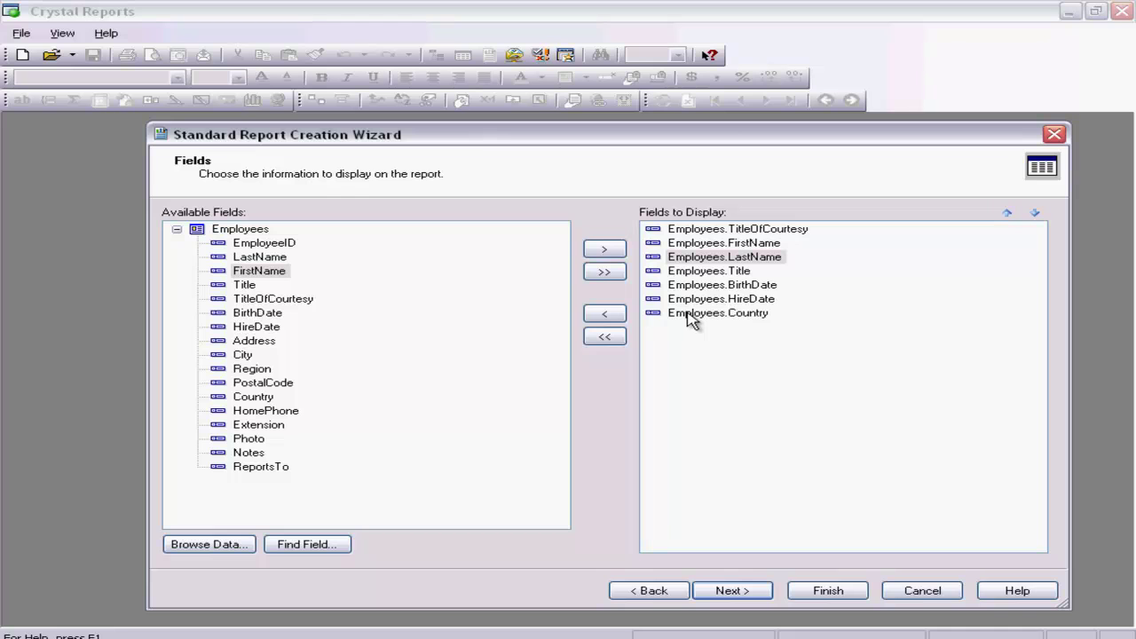
left_click(730, 591)
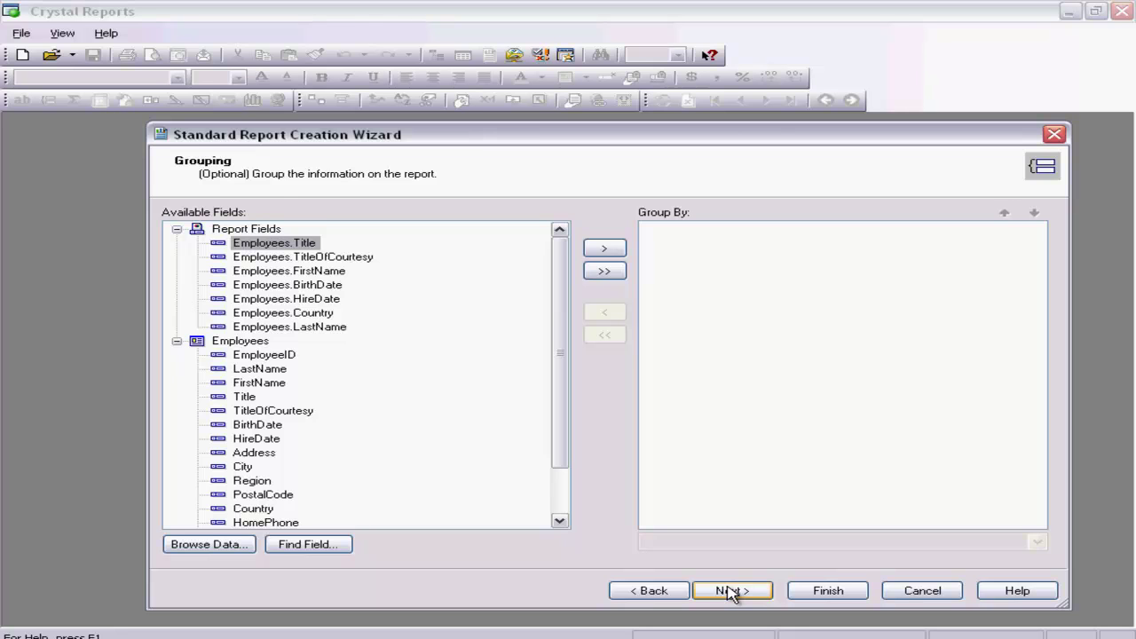
Step: Finish Report5 without grouping or template, review the nine employees, then return to Design
left_click(729, 591)
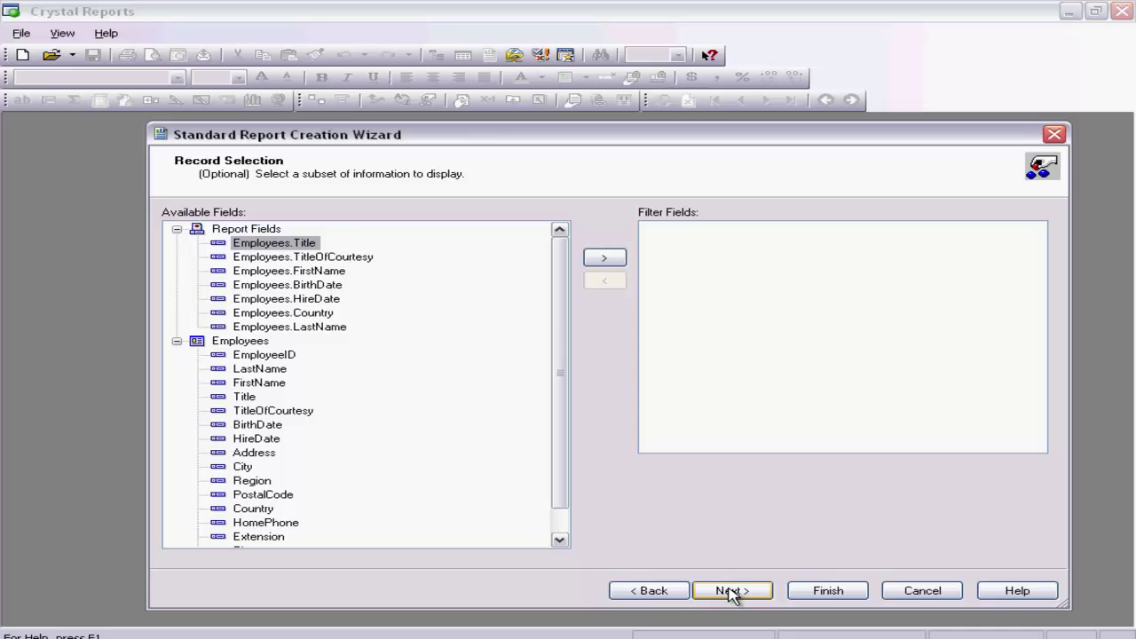
left_click(729, 591)
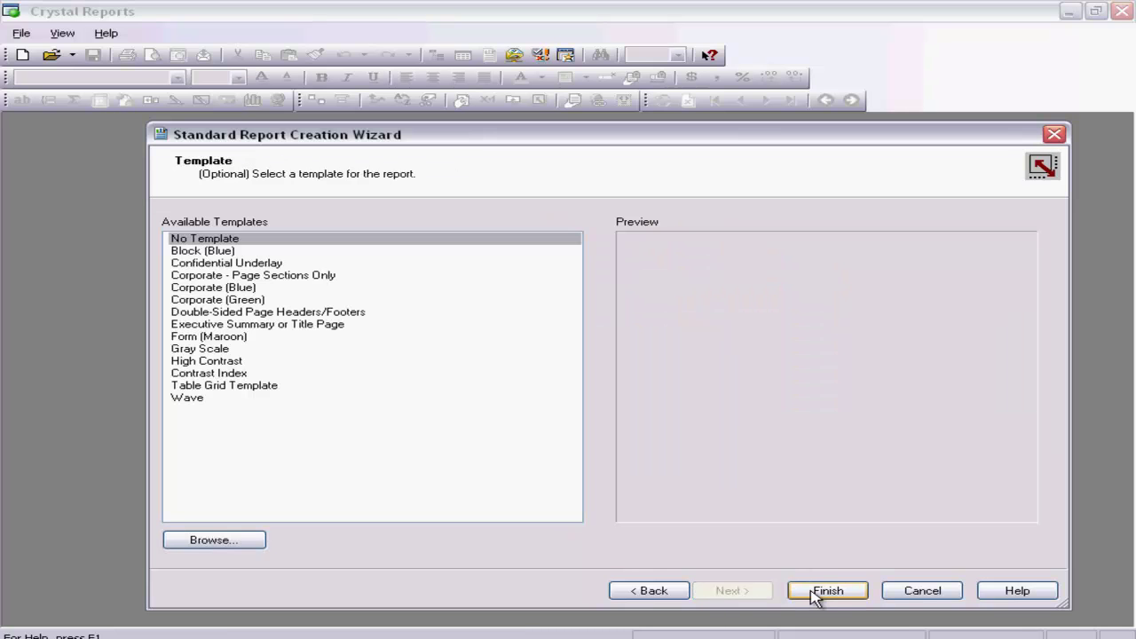
left_click(849, 594)
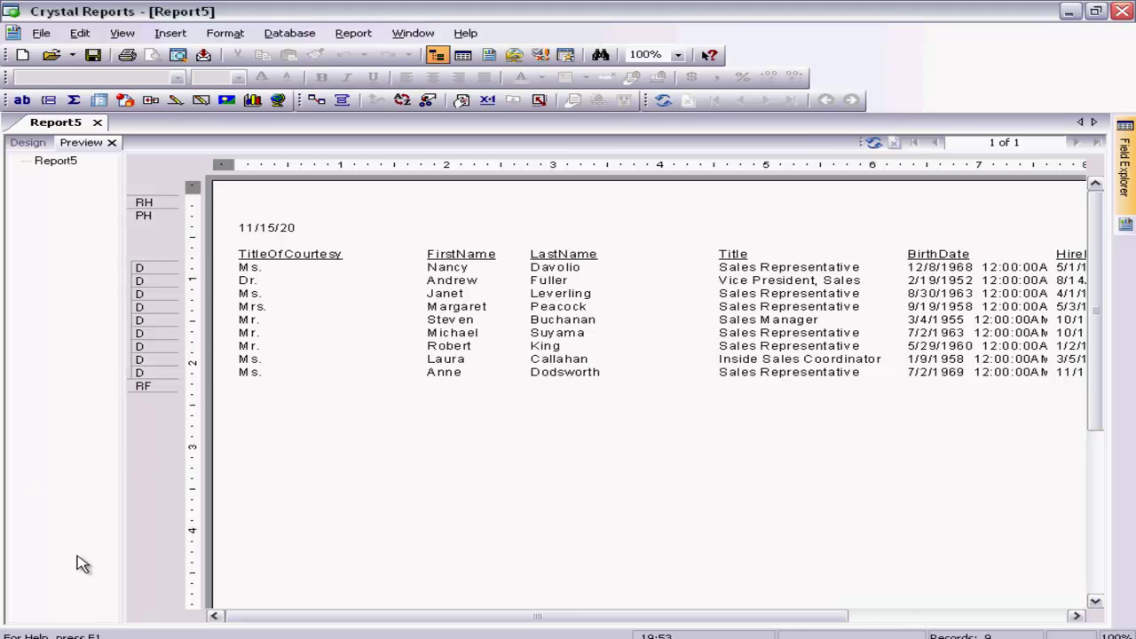
left_click_drag(612, 617, 797, 618)
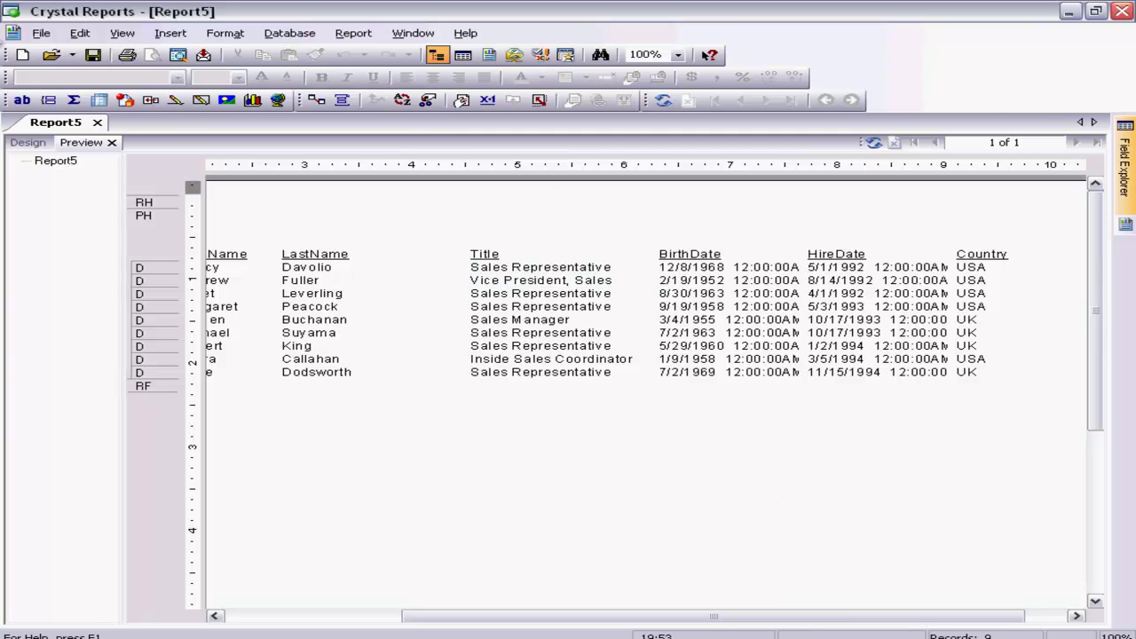
left_click(28, 145)
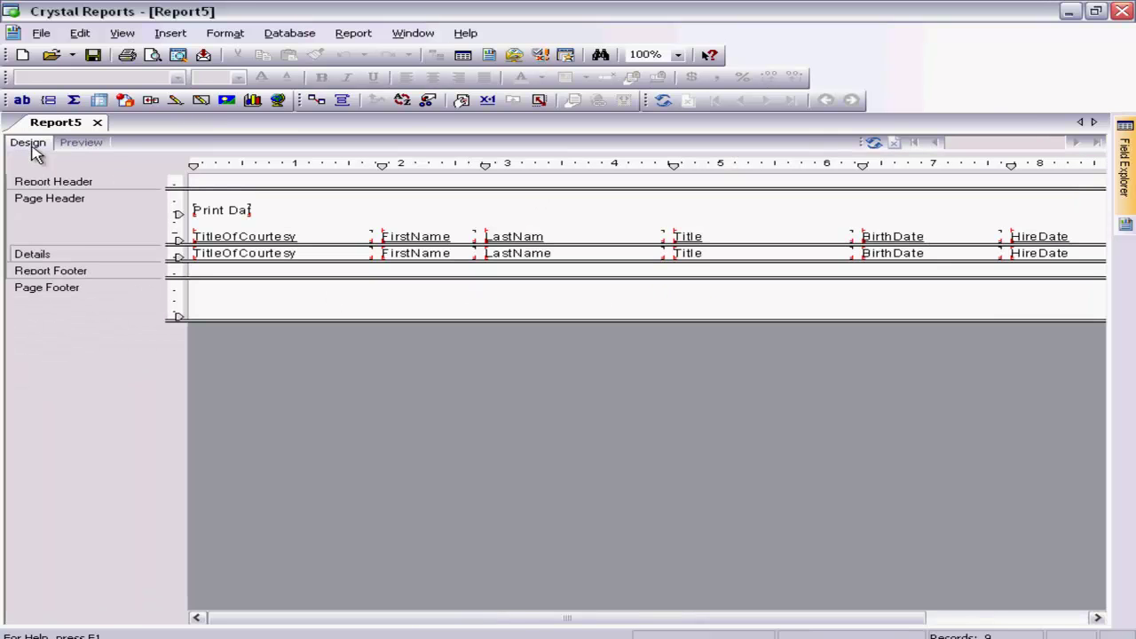
Step: Format the BirthDate field with the 01-March-1999 date style
left_click(945, 256)
right_click(946, 257)
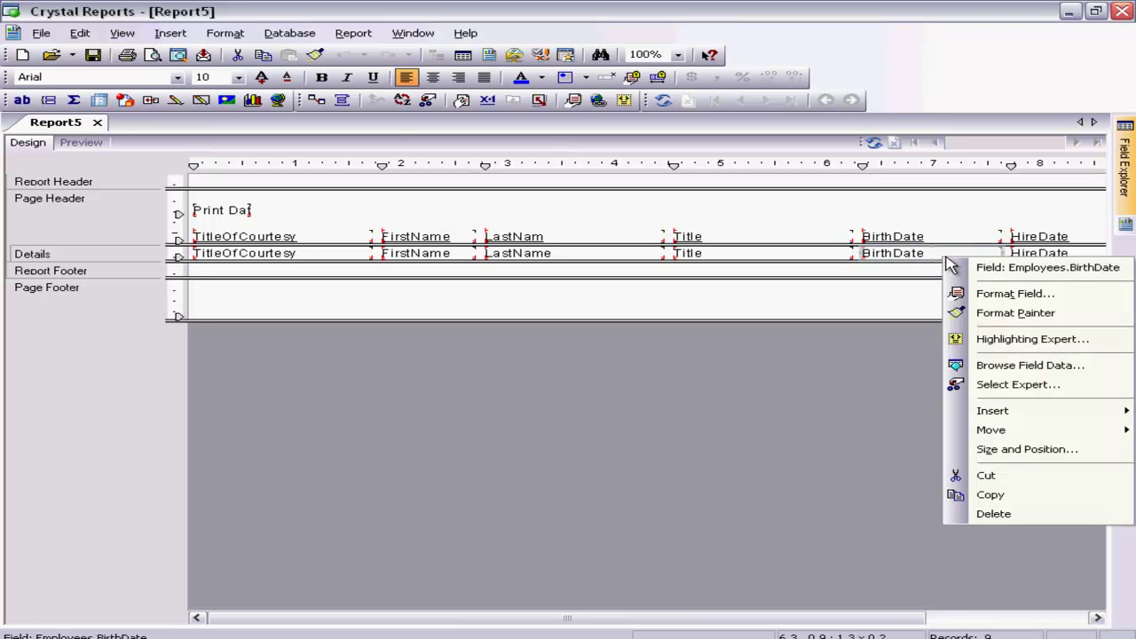
left_click(998, 296)
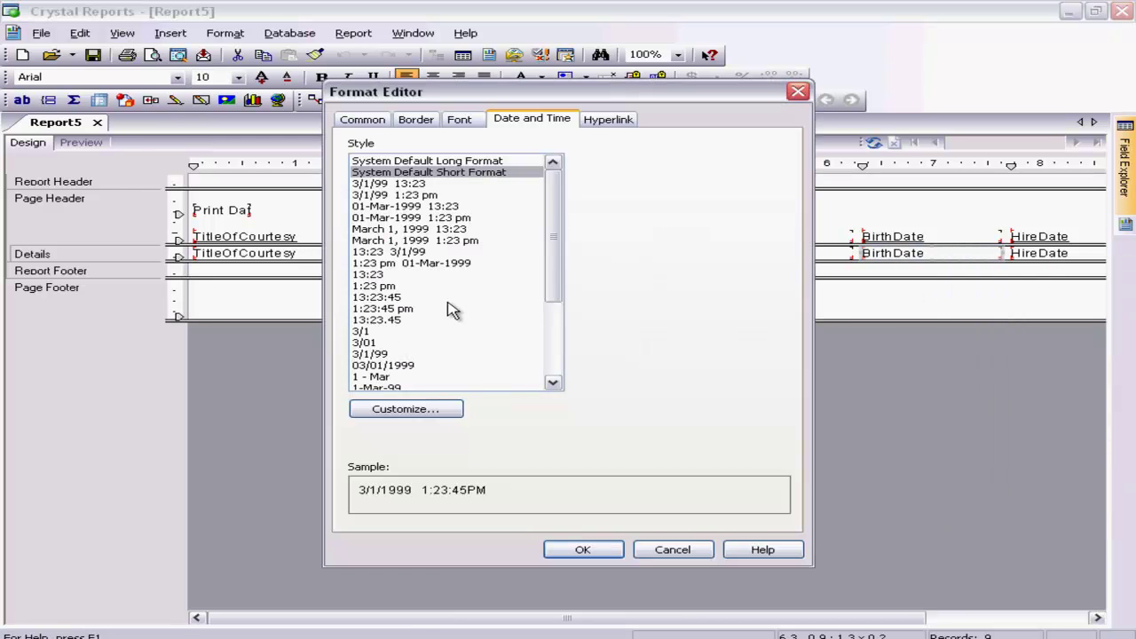
left_click(553, 382)
left_click(554, 383)
scroll(554, 384, "down", 2)
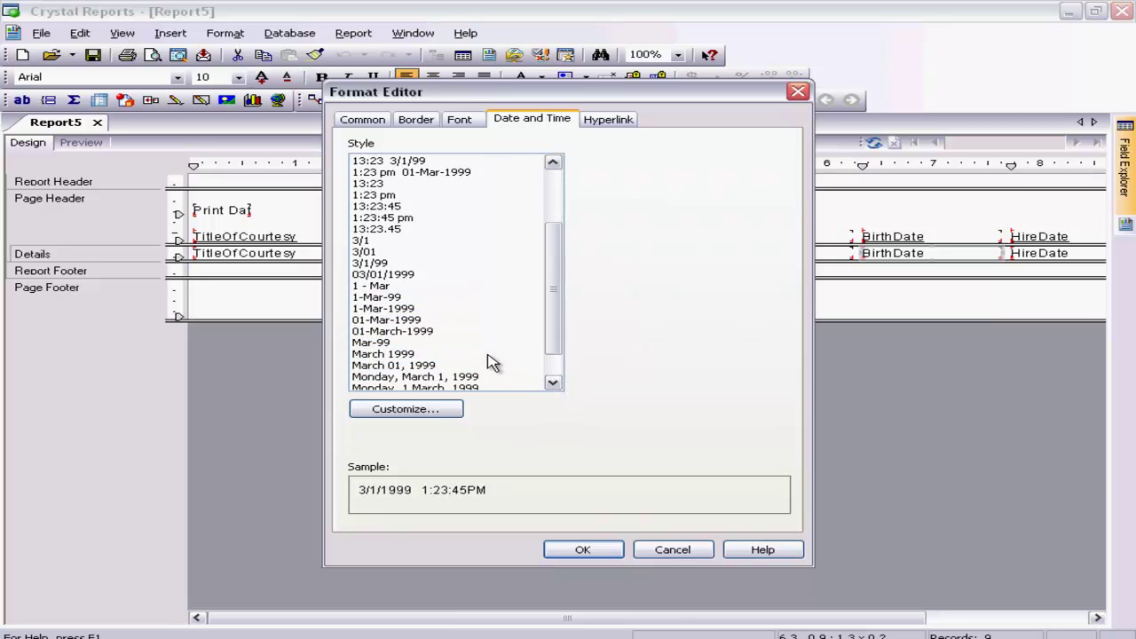
left_click(421, 342)
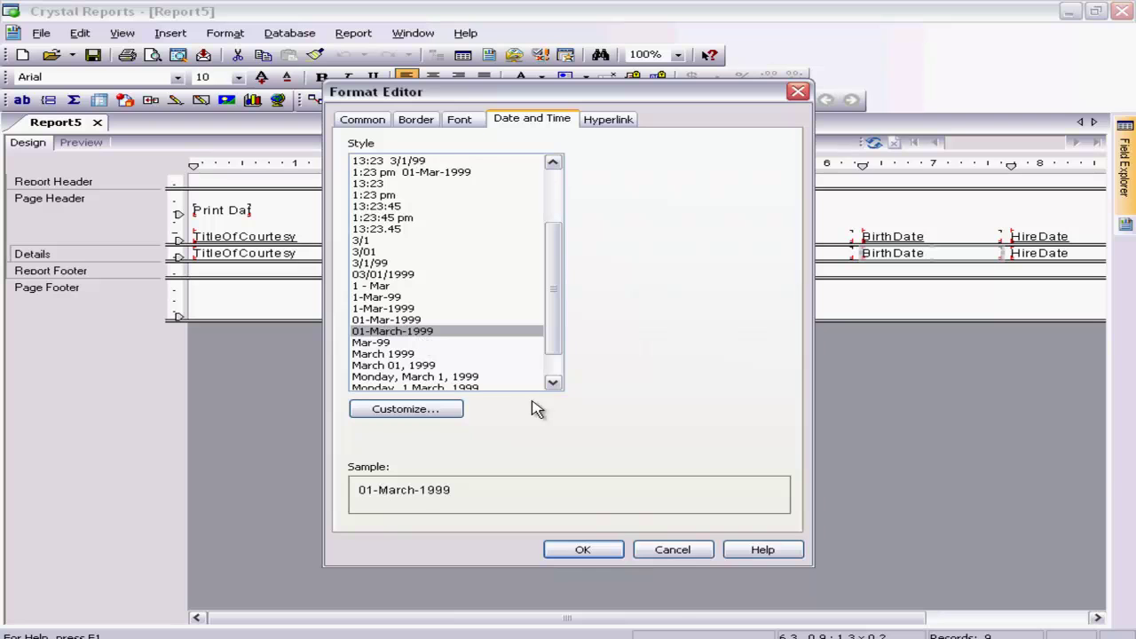
left_click(612, 549)
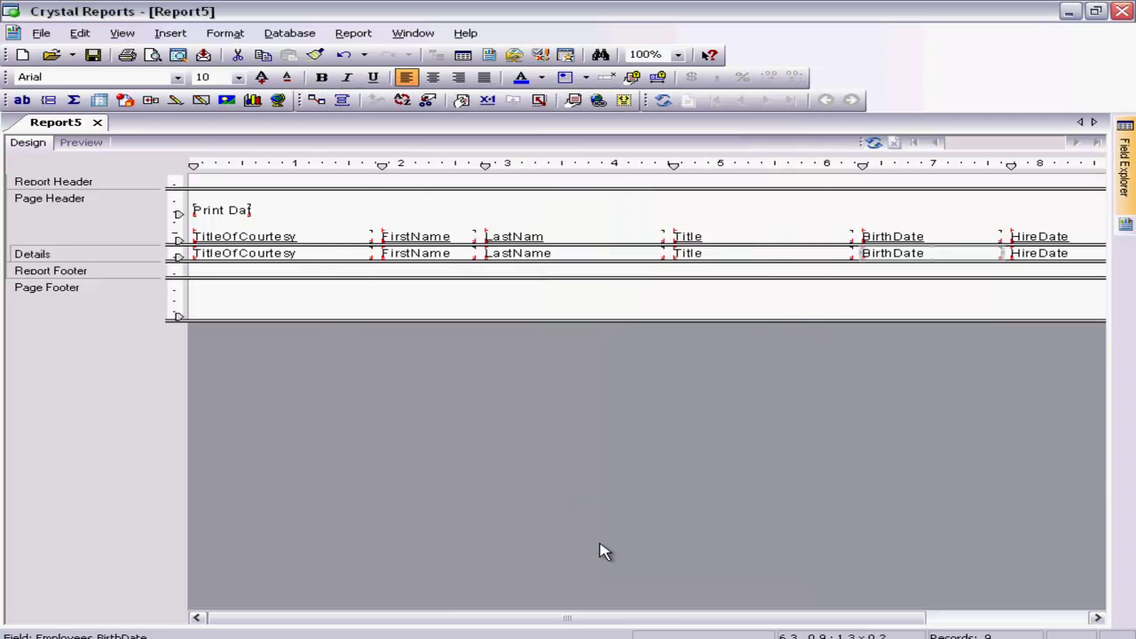
Step: Format the HireDate field with the 01-March-1999 date style
right_click(1048, 265)
left_click(1021, 293)
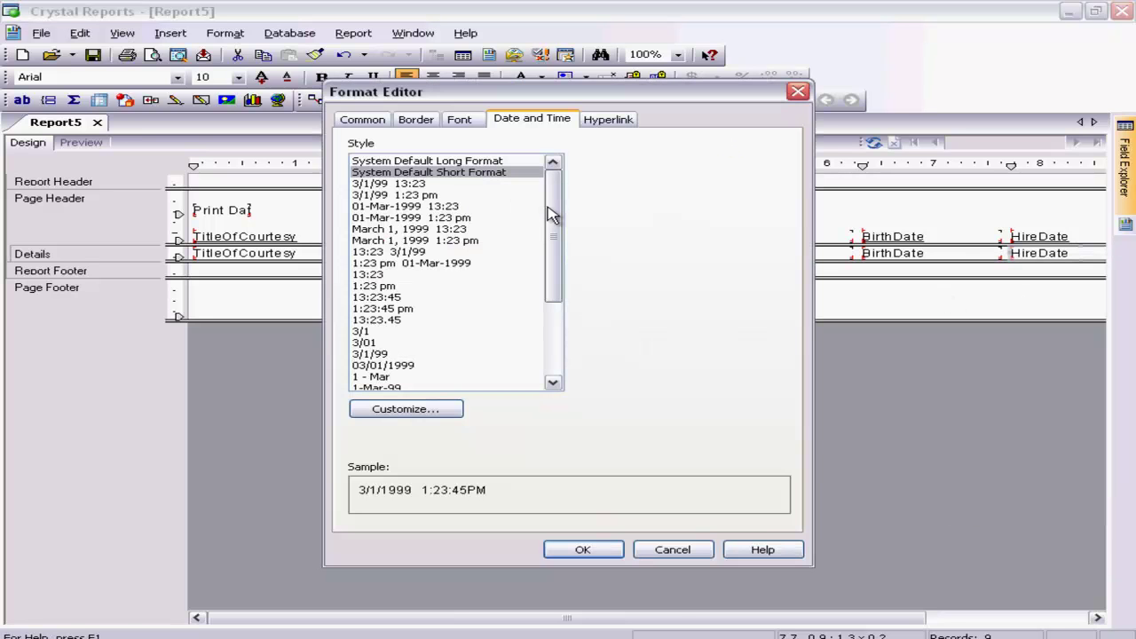
left_click_drag(550, 215, 559, 316)
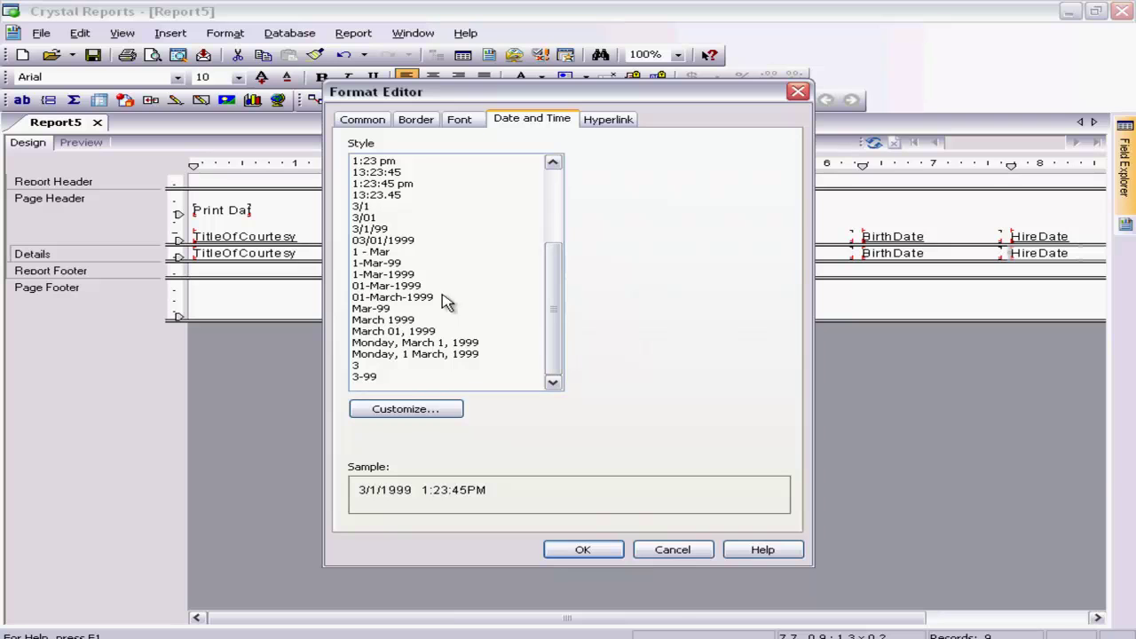
left_click(382, 286)
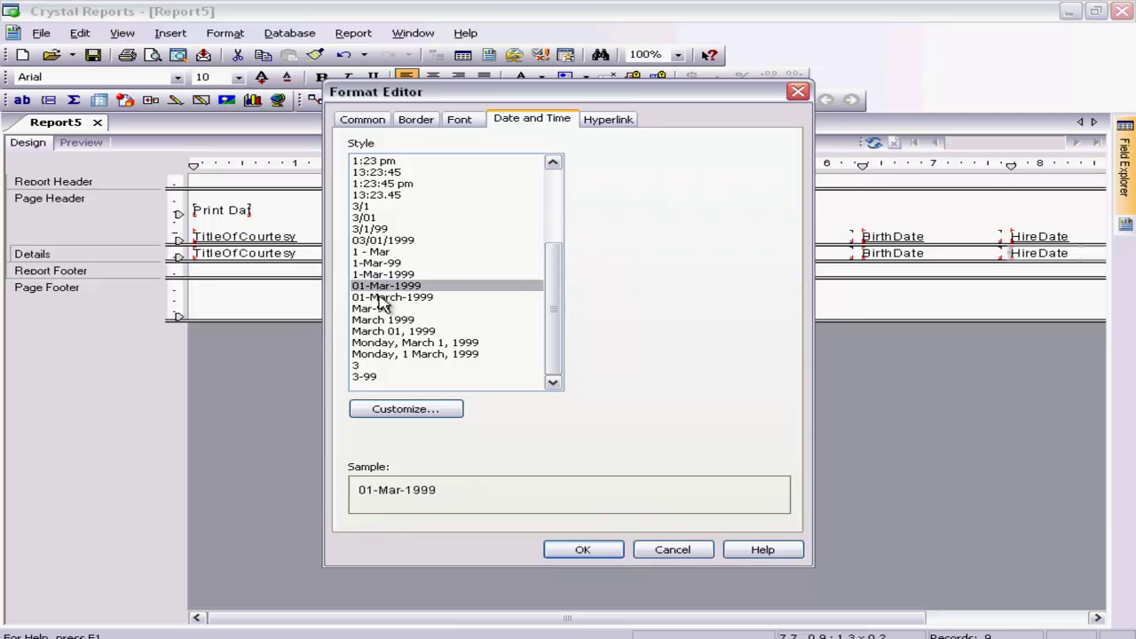
left_click(387, 298)
left_click(579, 550)
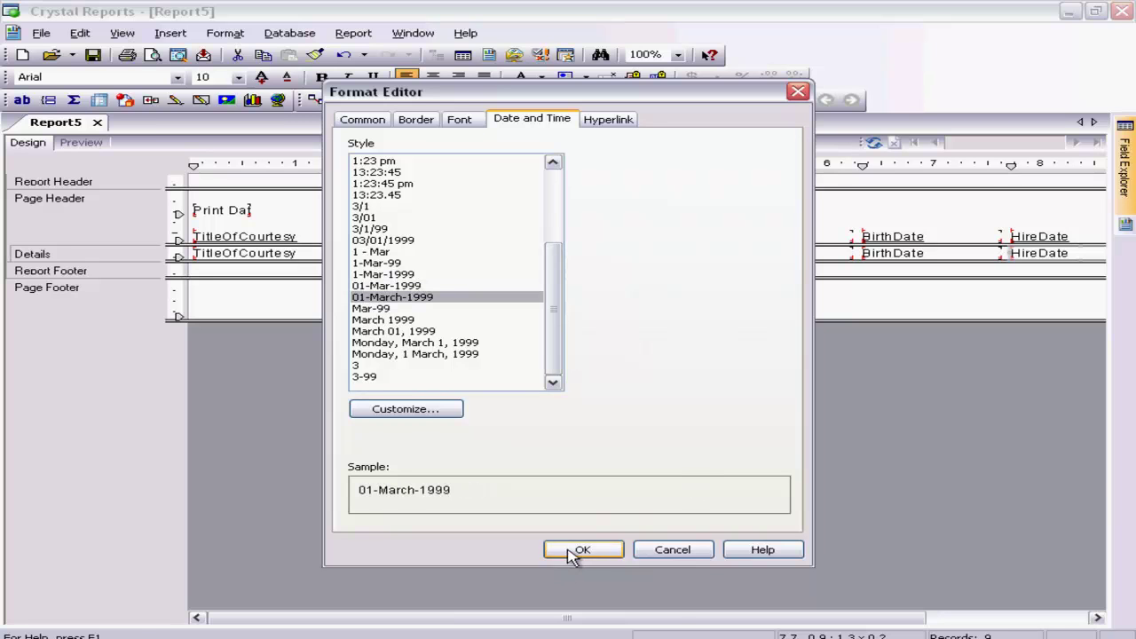
Step: Preview the report to check the new dates across all columns, then return to Design
left_click(81, 144)
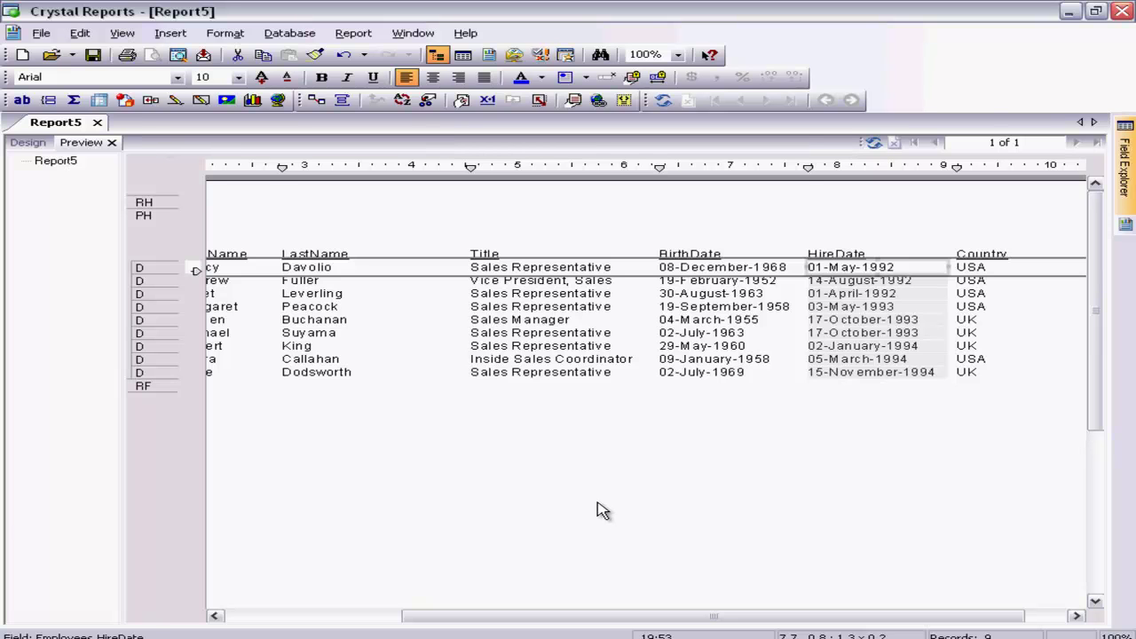
left_click(13, 147)
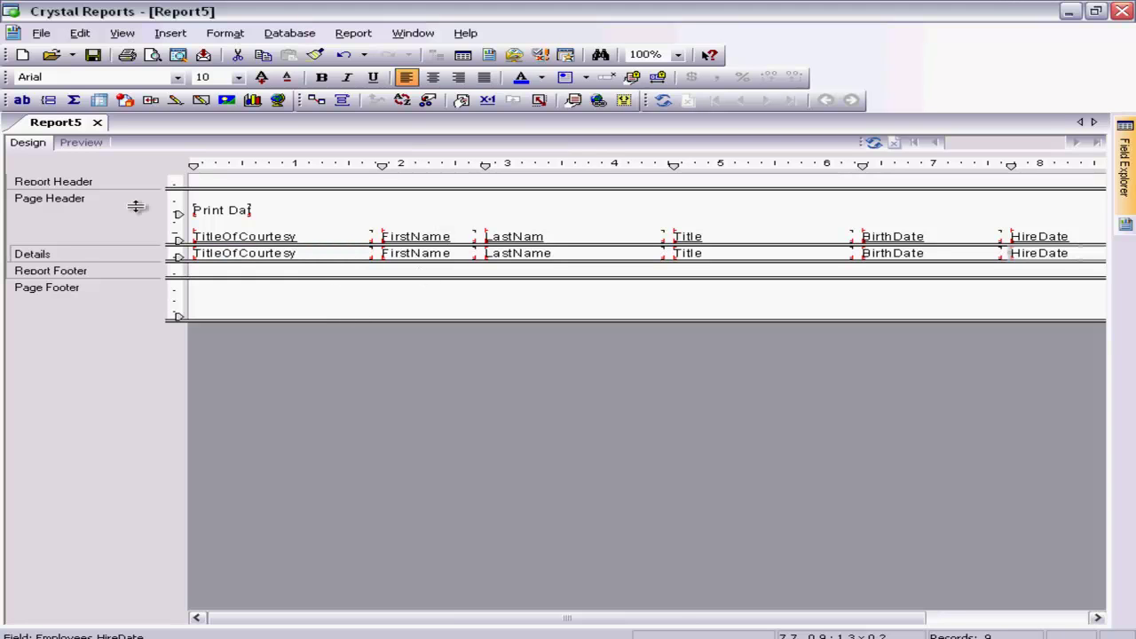
left_click(79, 143)
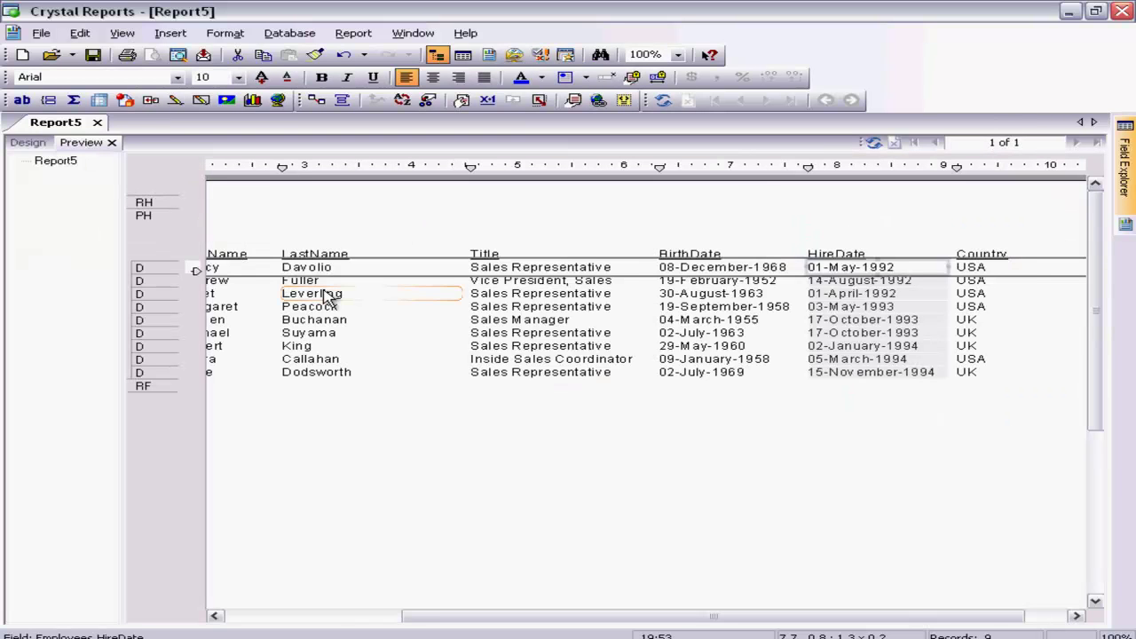
left_click(306, 617)
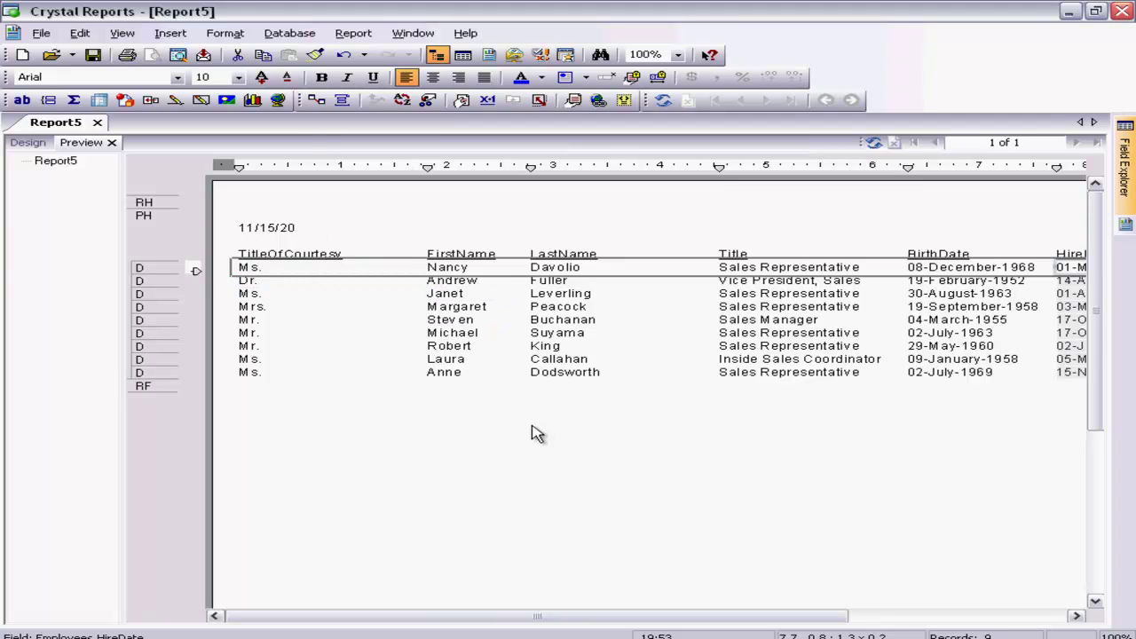
left_click(25, 143)
mouse_move(1130, 169)
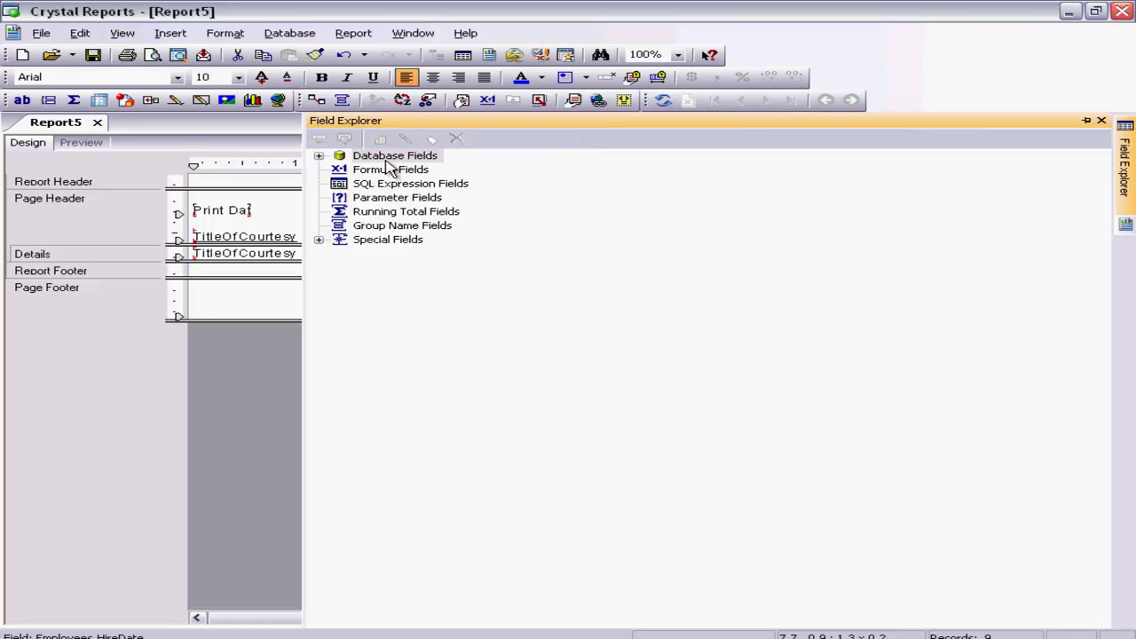
Step: Create a new formula field named full_name in Field Explorer
right_click(387, 171)
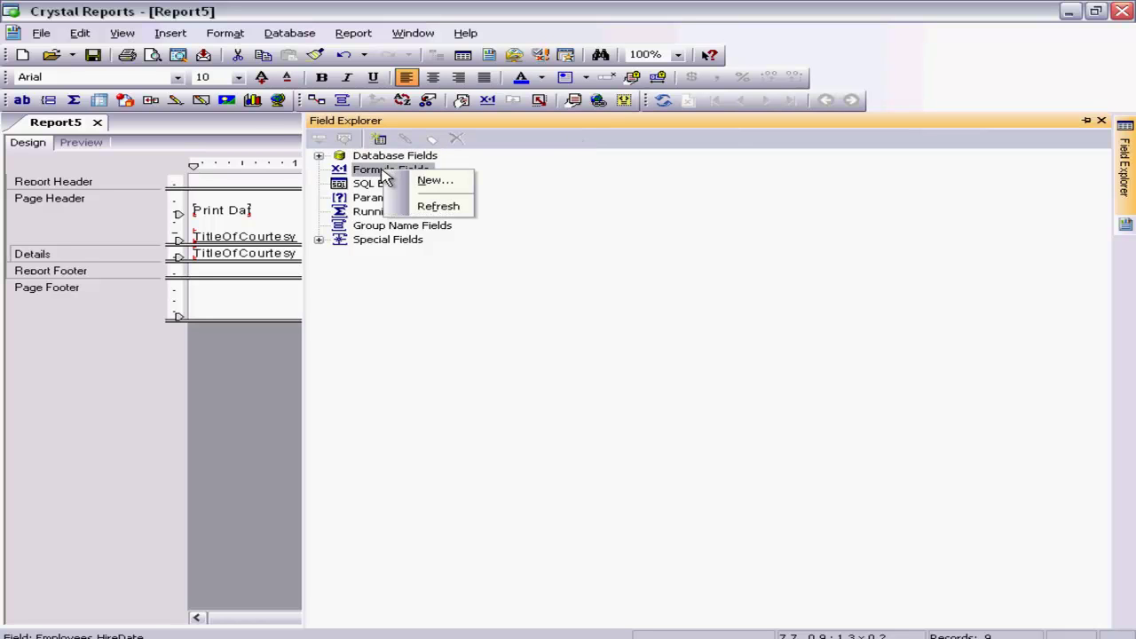
left_click(414, 181)
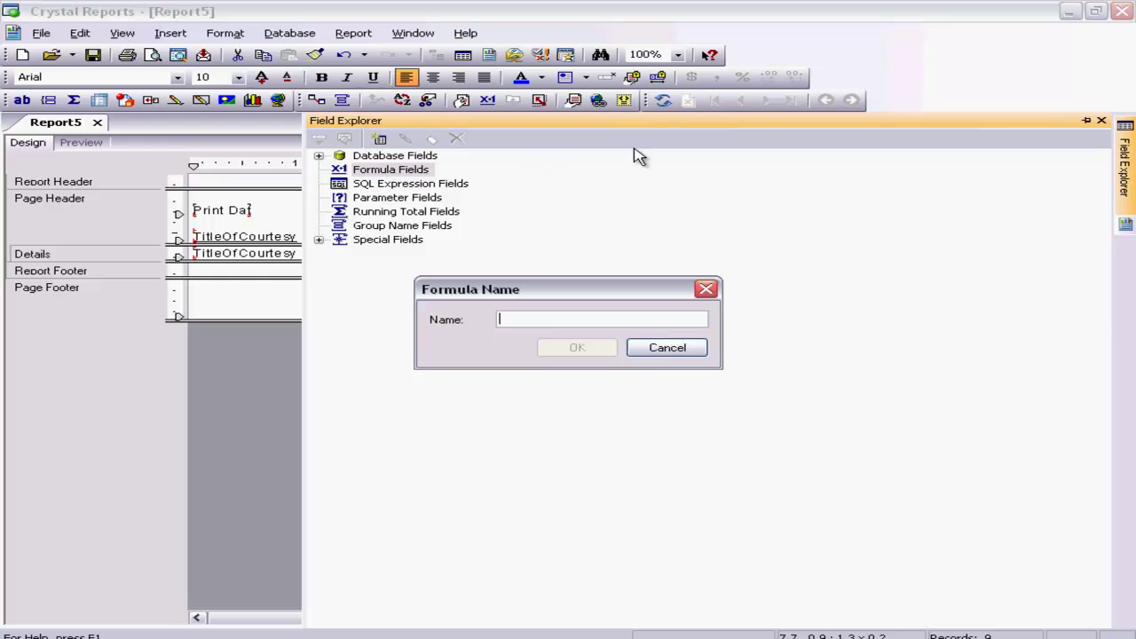
type("full_name")
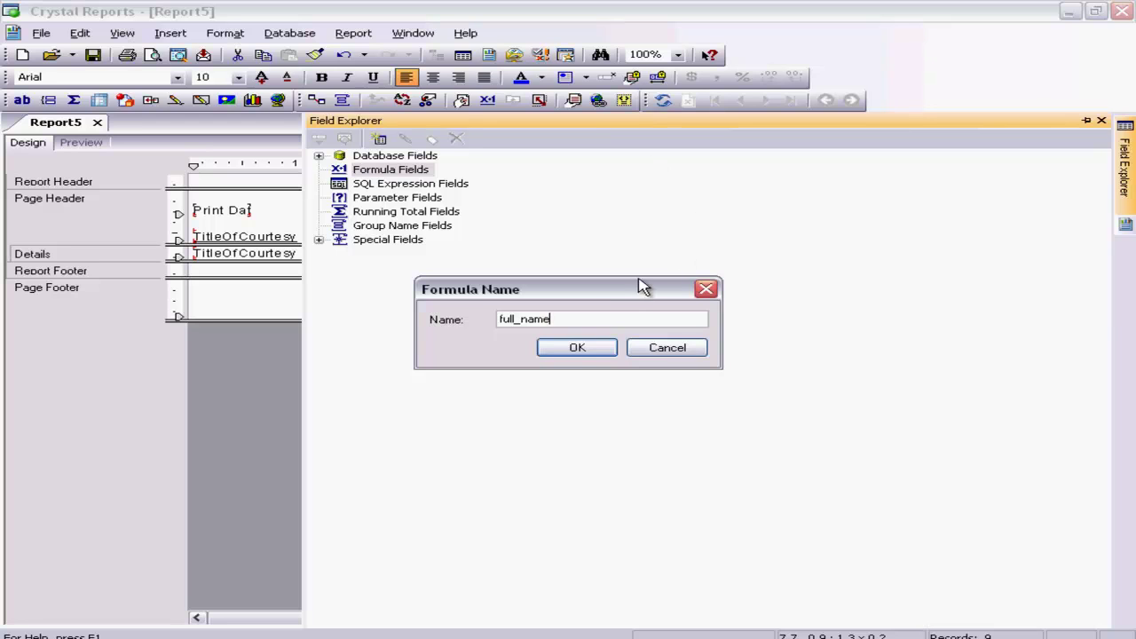
left_click(575, 349)
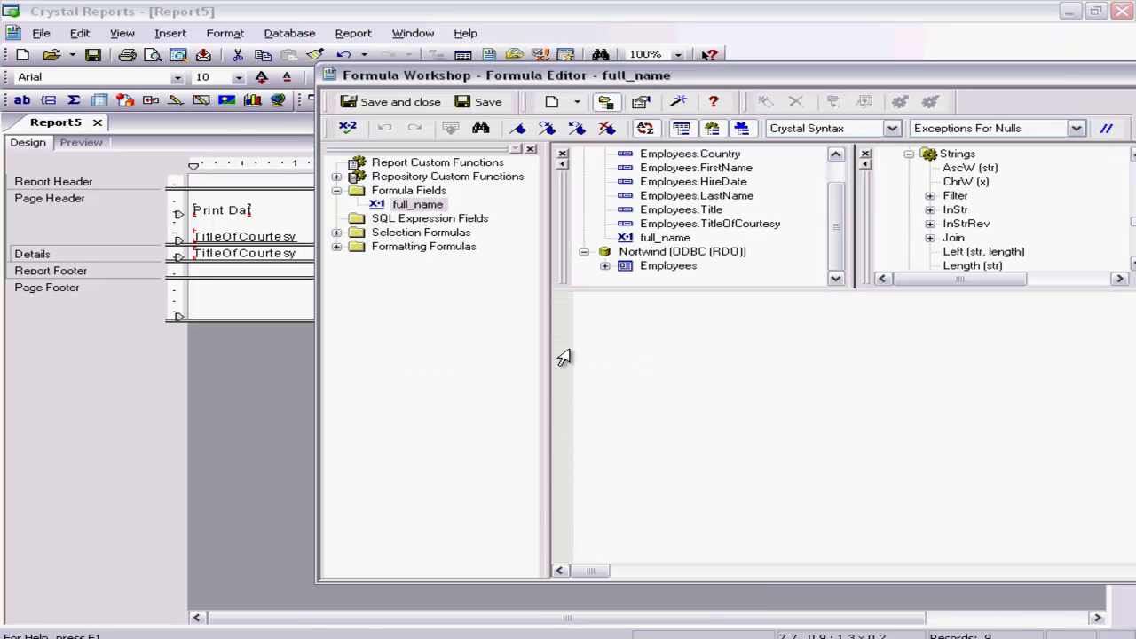
Step: Write full_name as TitleOfCourtesy + ' ' + FirstName + ' ' + LastName
left_click(835, 157)
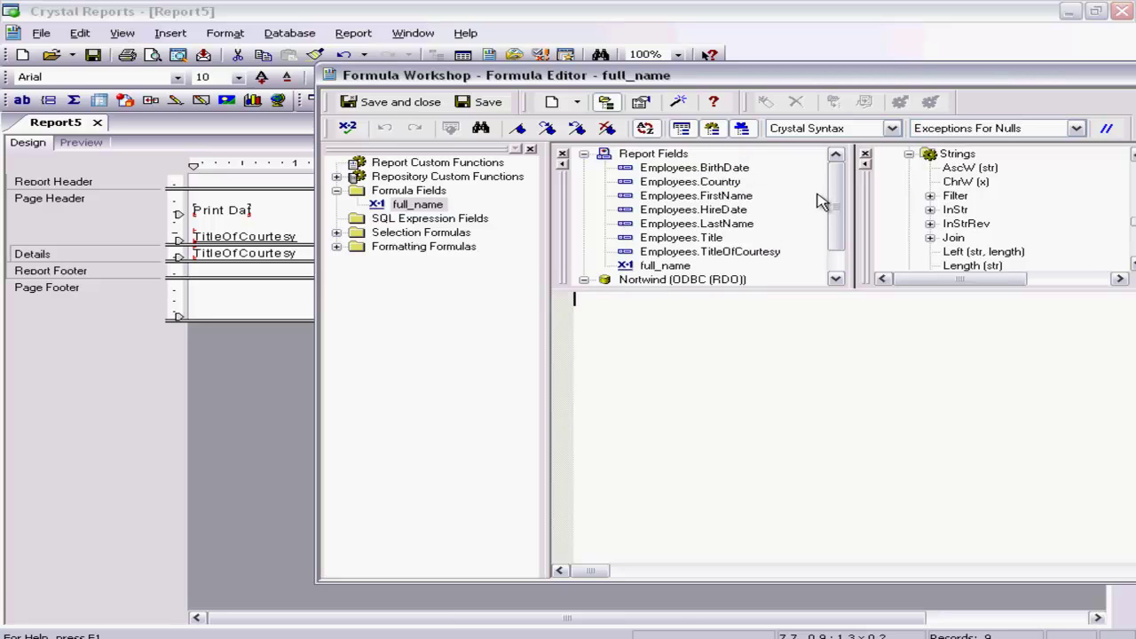
left_click(762, 255)
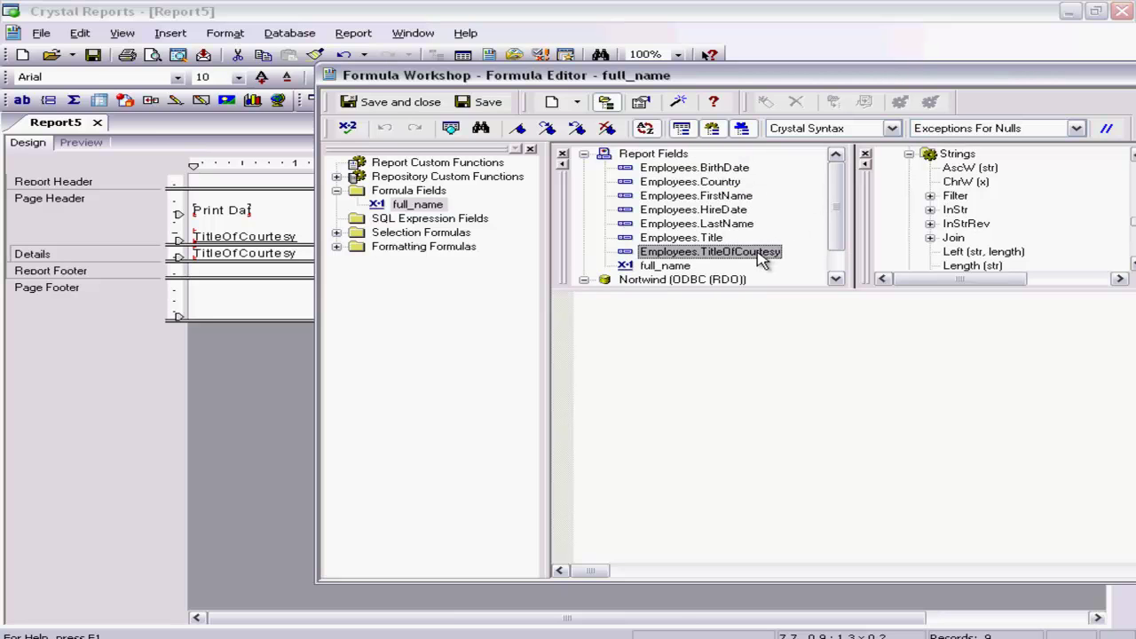
double_click(762, 255)
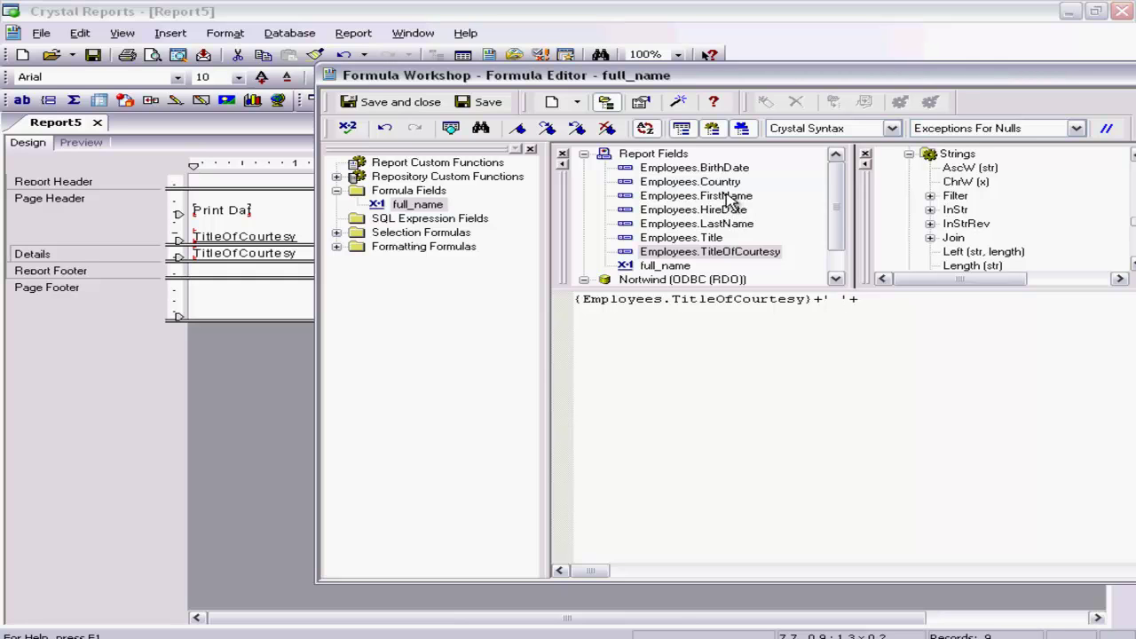
double_click(729, 196)
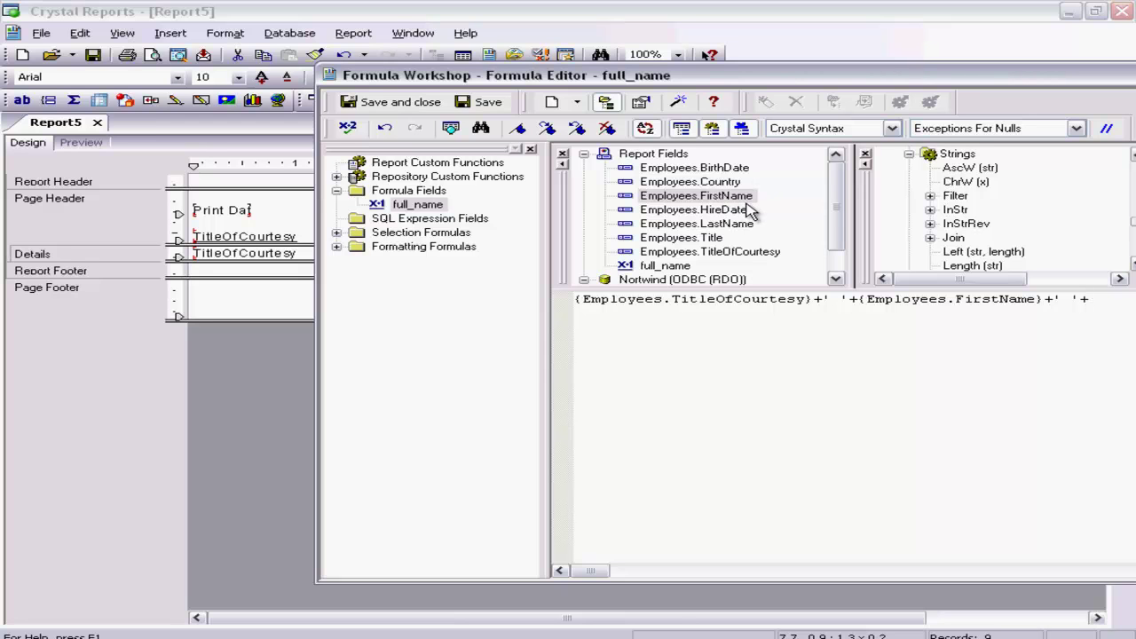
left_click(744, 227)
left_click(746, 227)
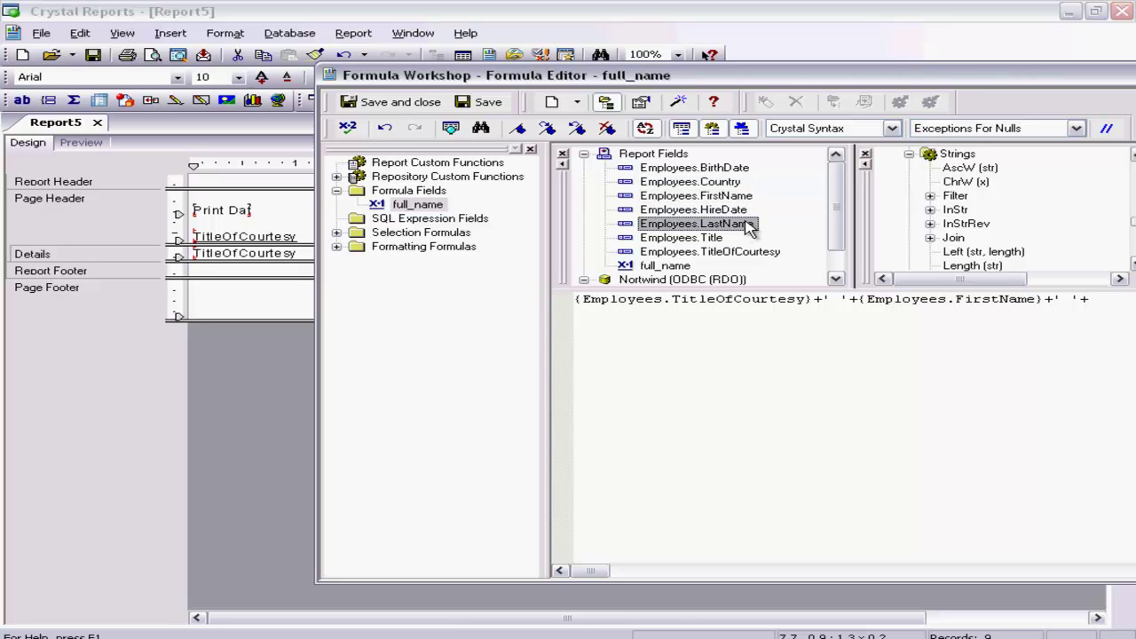
double_click(749, 227)
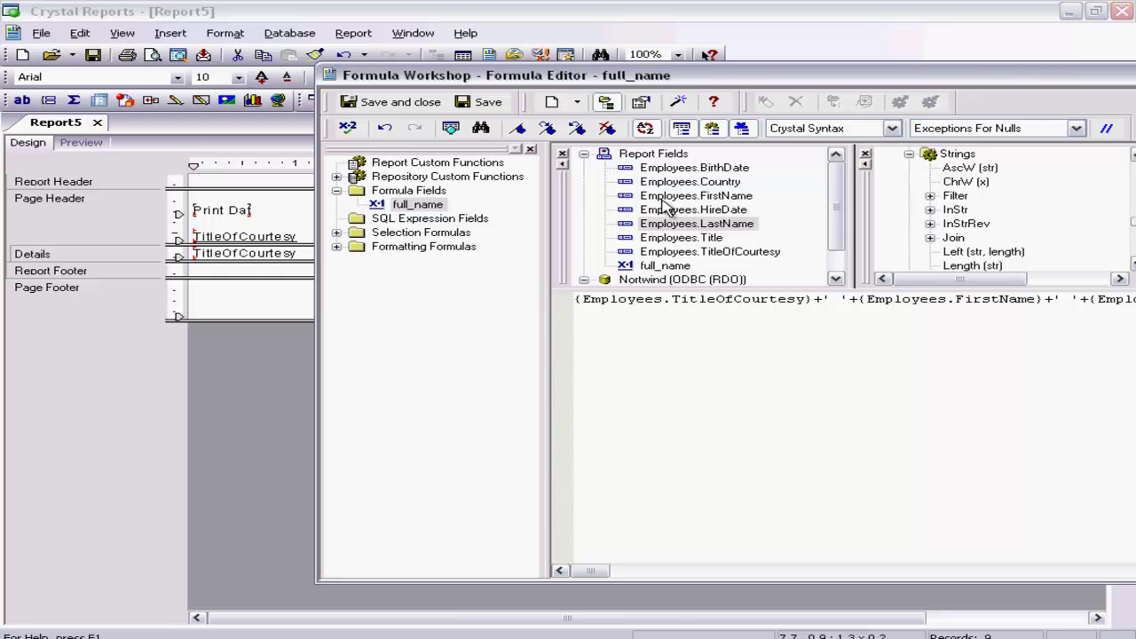
Step: Check the full_name formula for errors, then save and close it
left_click(354, 130)
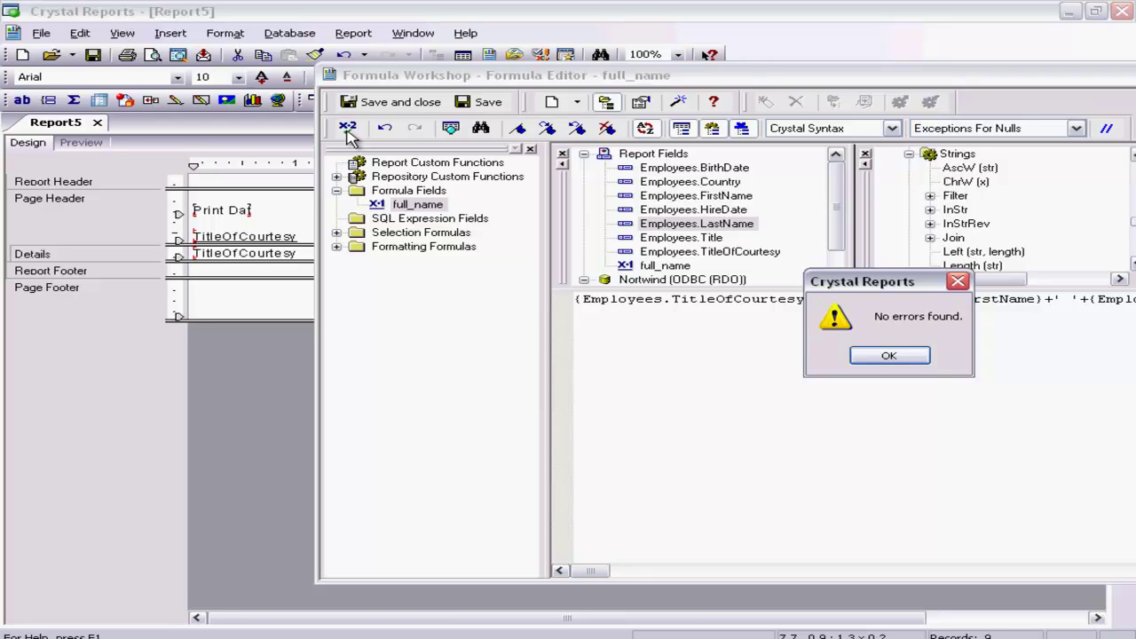
left_click(890, 356)
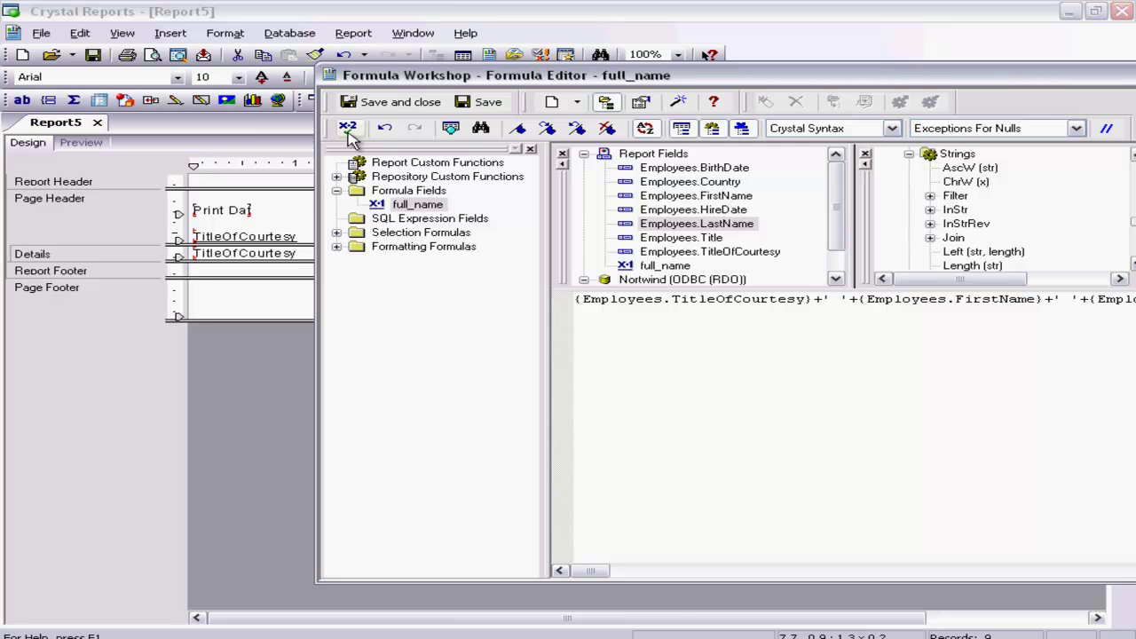
left_click(392, 105)
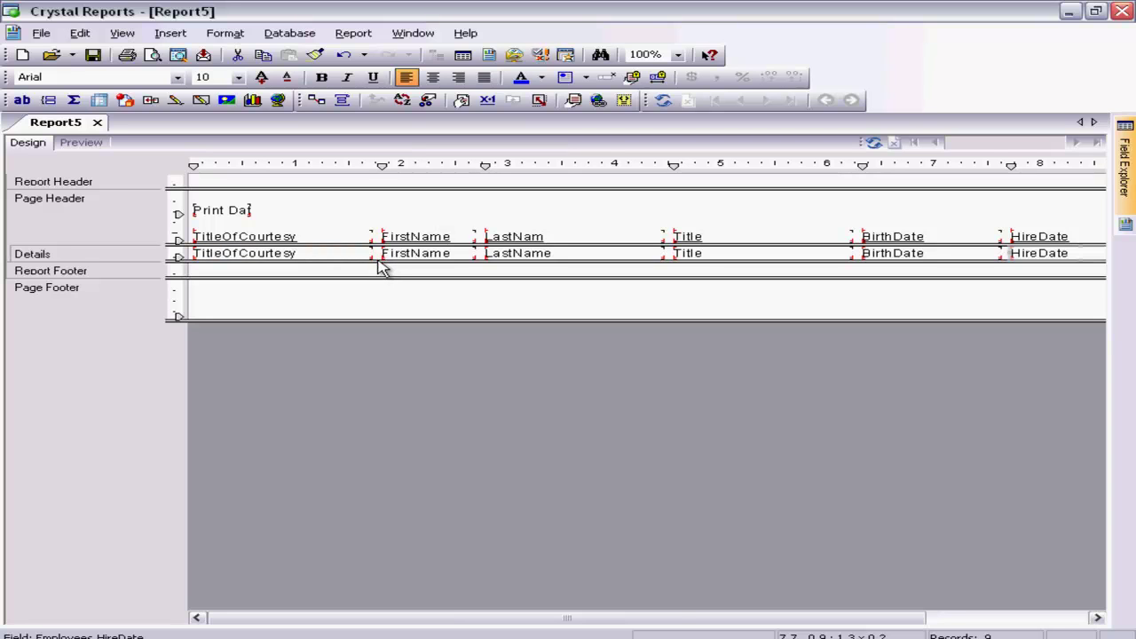
left_click_drag(375, 260, 375, 289)
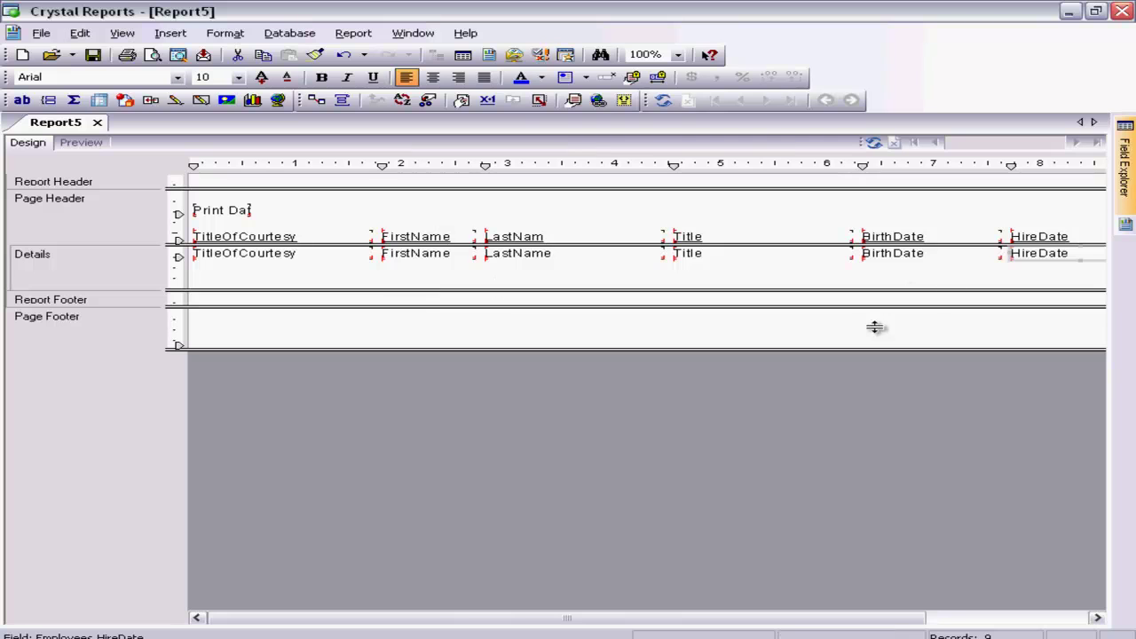
mouse_move(1130, 193)
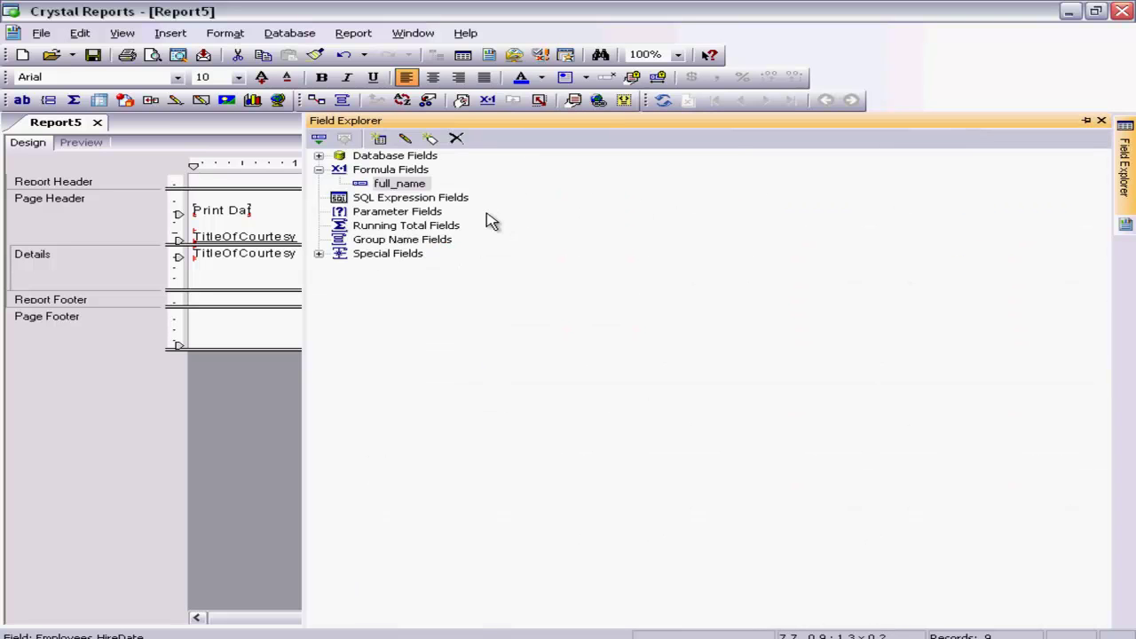
left_click_drag(404, 187, 209, 282)
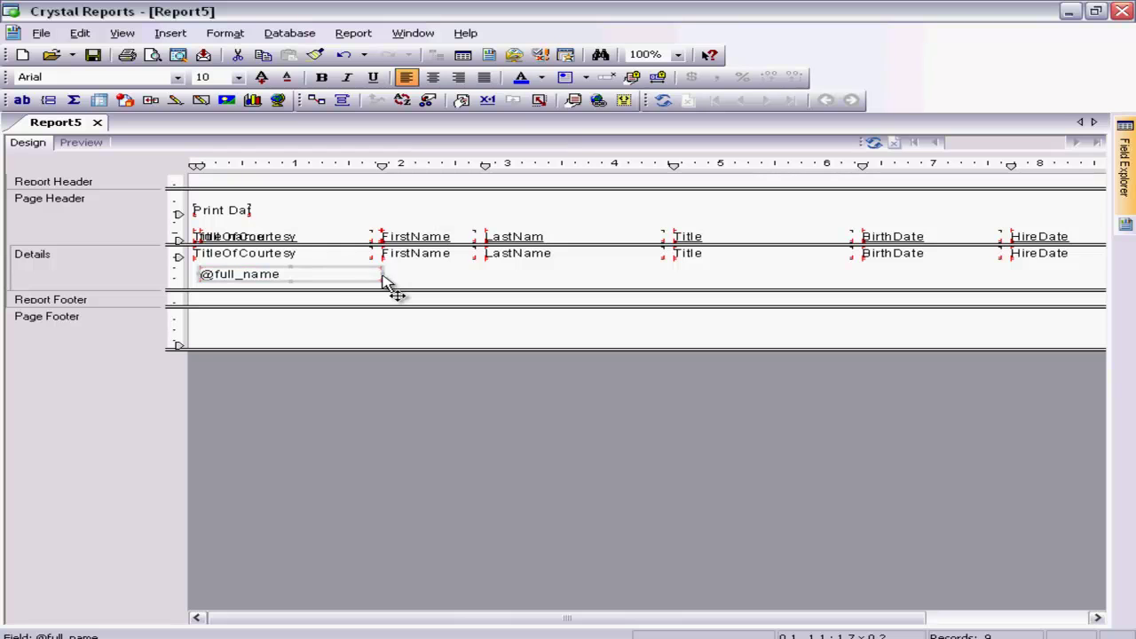
left_click(90, 143)
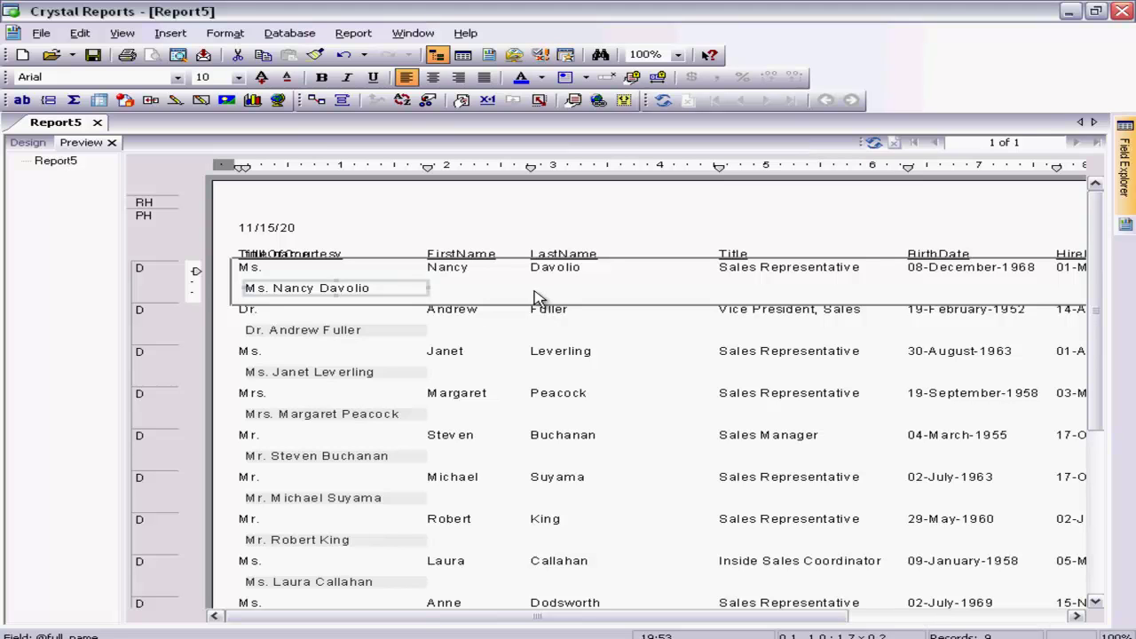
left_click(27, 143)
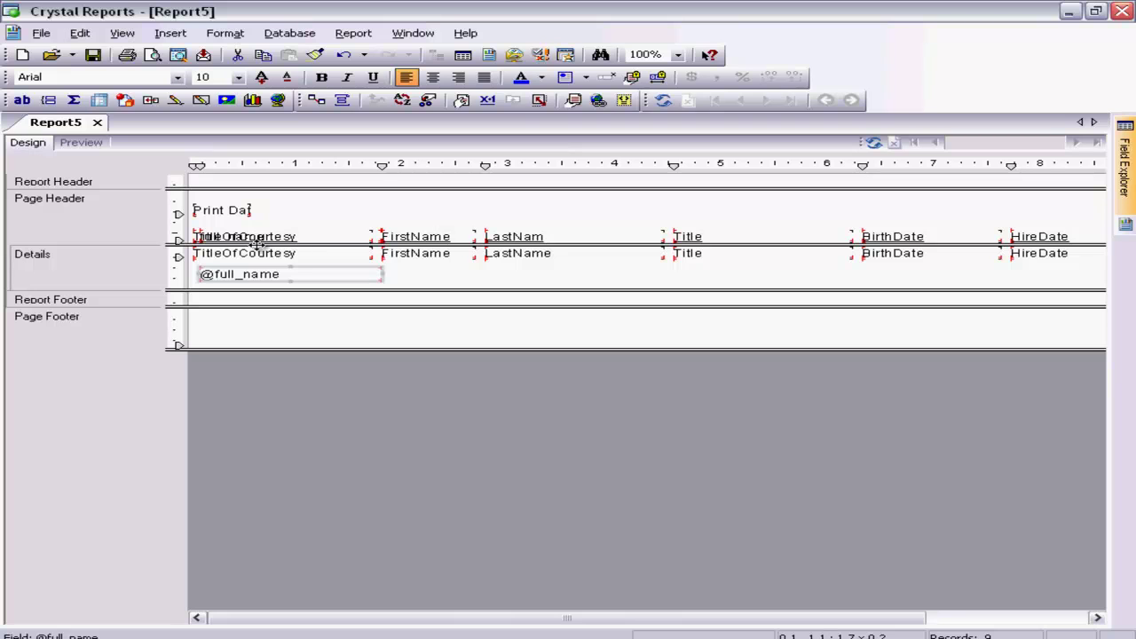
Step: Move the full_name heading into a new Page Header row below TitleOfCourtesy and preview
left_click_drag(297, 240, 299, 225)
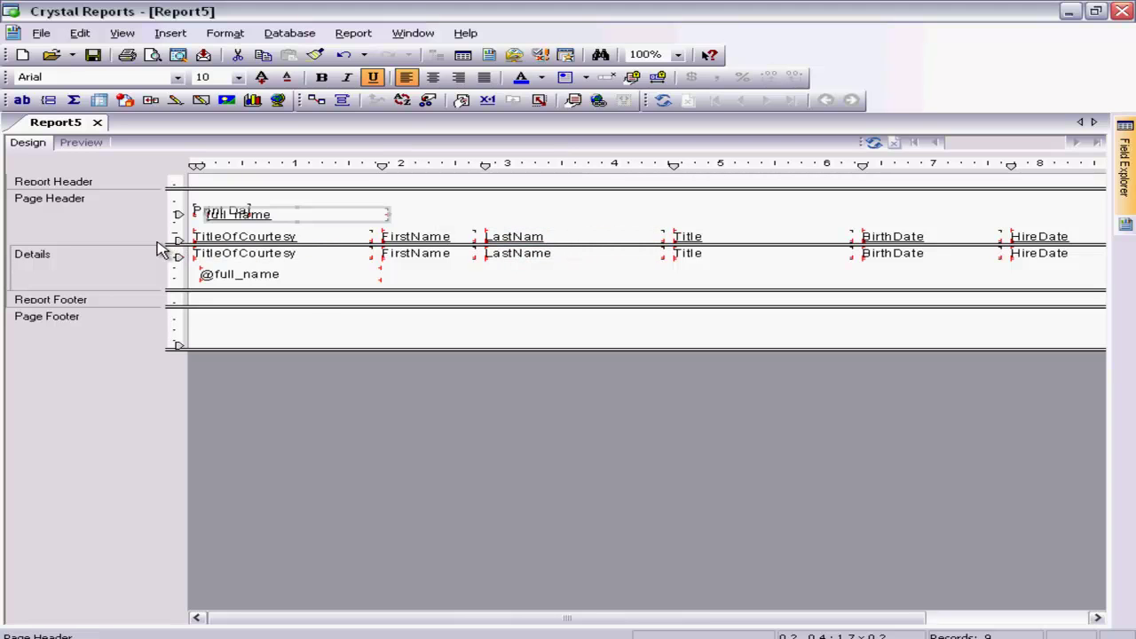
left_click_drag(195, 293, 196, 292)
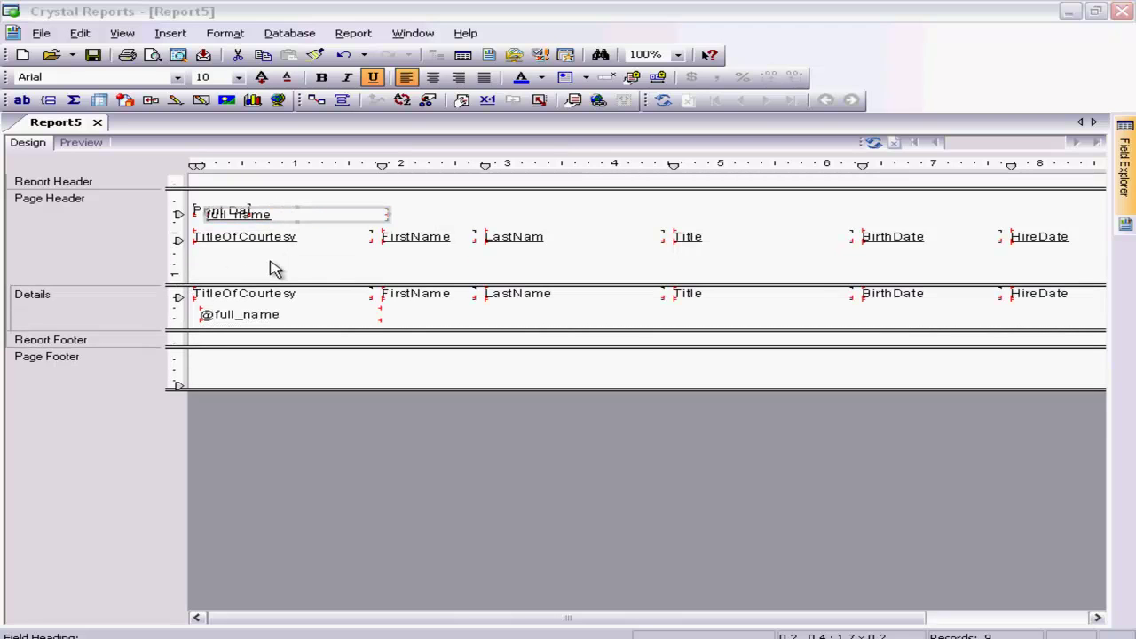
left_click_drag(324, 215, 323, 261)
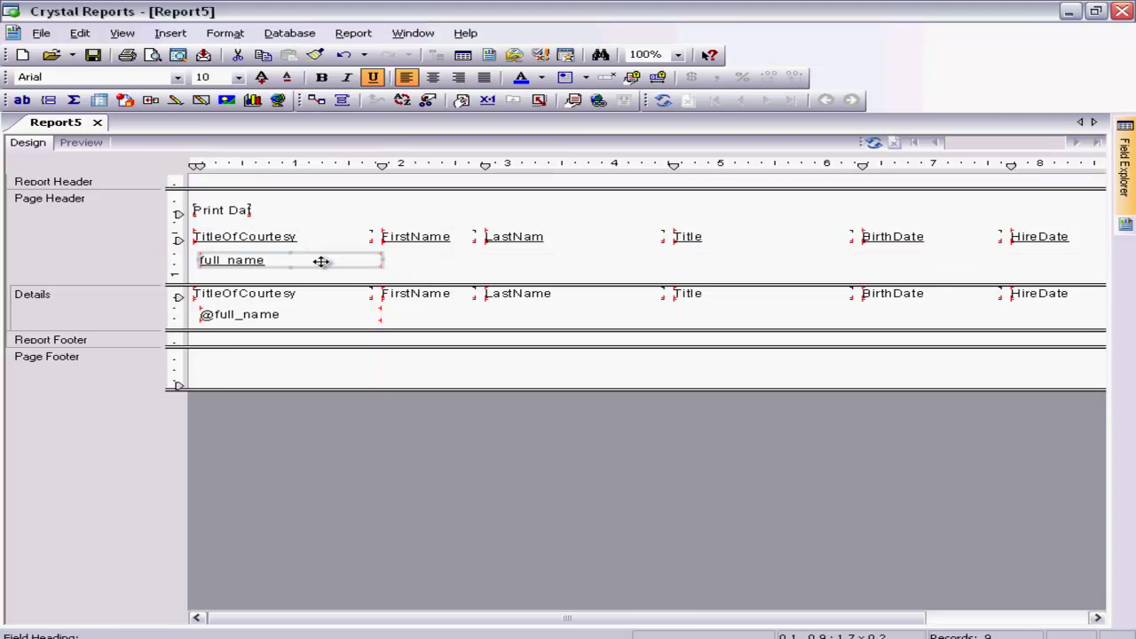
left_click(78, 144)
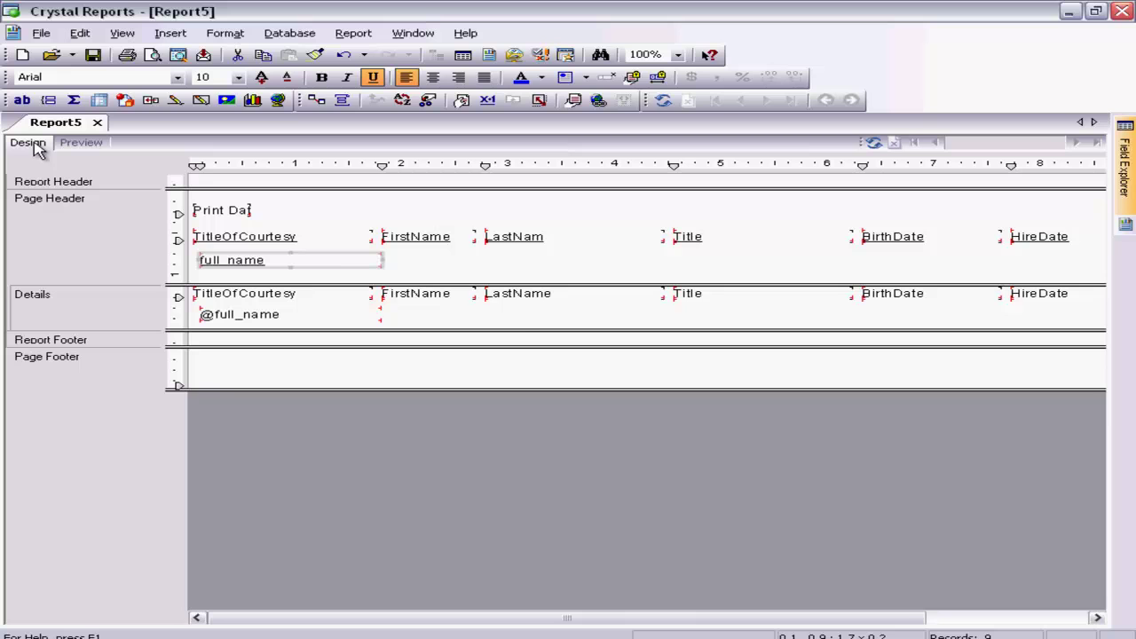
left_click(34, 145)
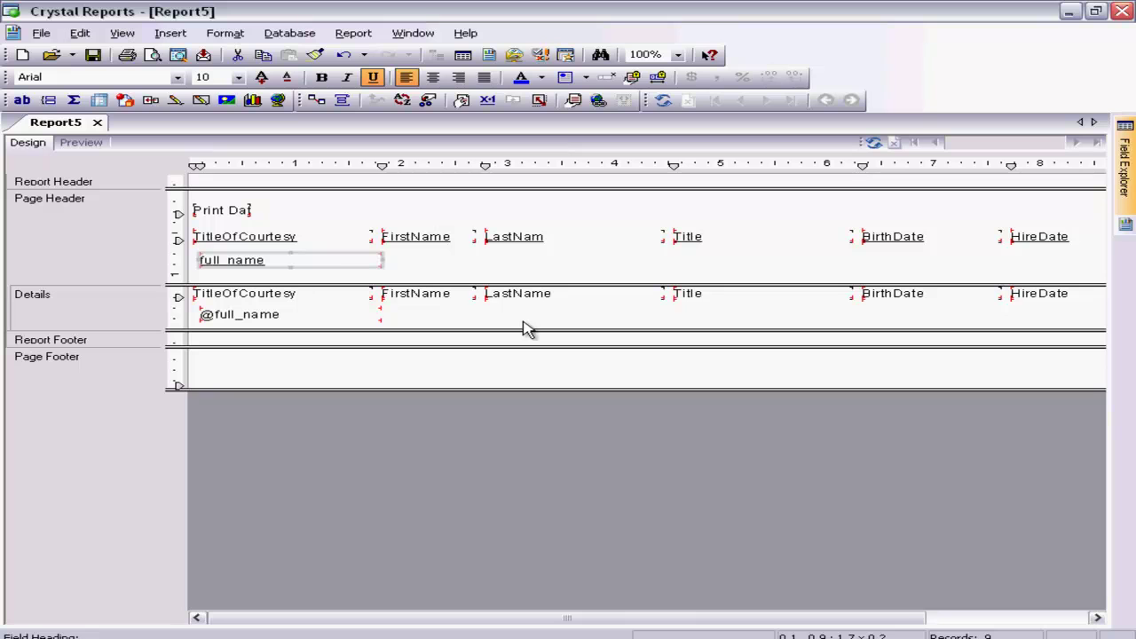
Step: Delete the TitleOfCourtesy, FirstName and LastName column headings
left_click(278, 235)
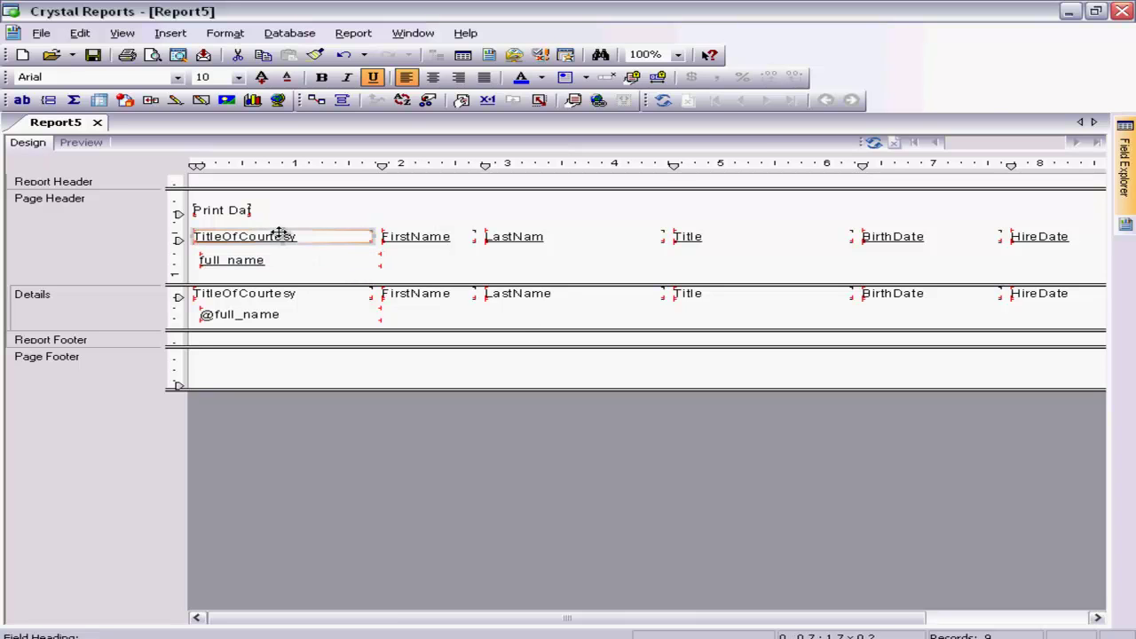
key("Delete")
left_click(424, 238)
key("Delete")
left_click(502, 236)
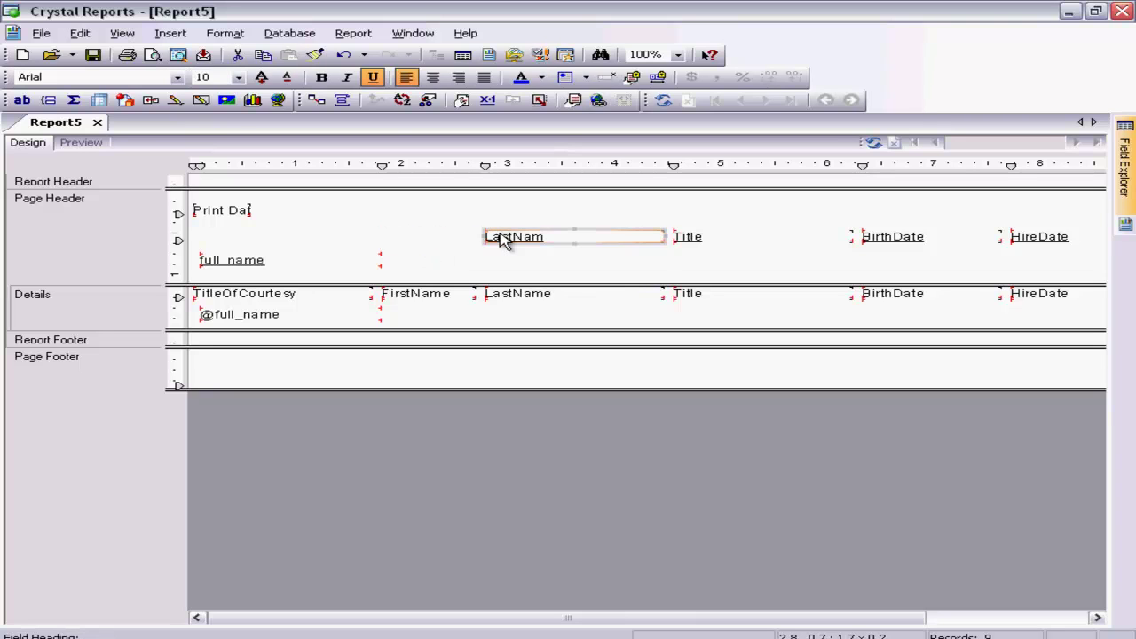
key("Delete")
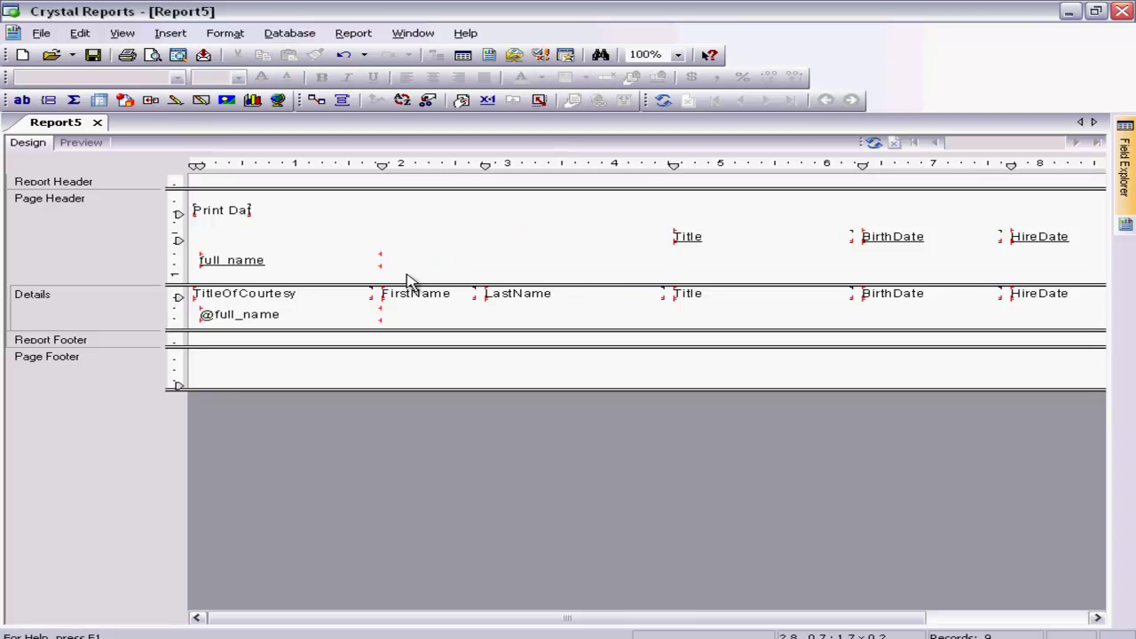
Step: Move the full_name heading into the heading row and rename it to Name
left_click_drag(256, 263, 252, 240)
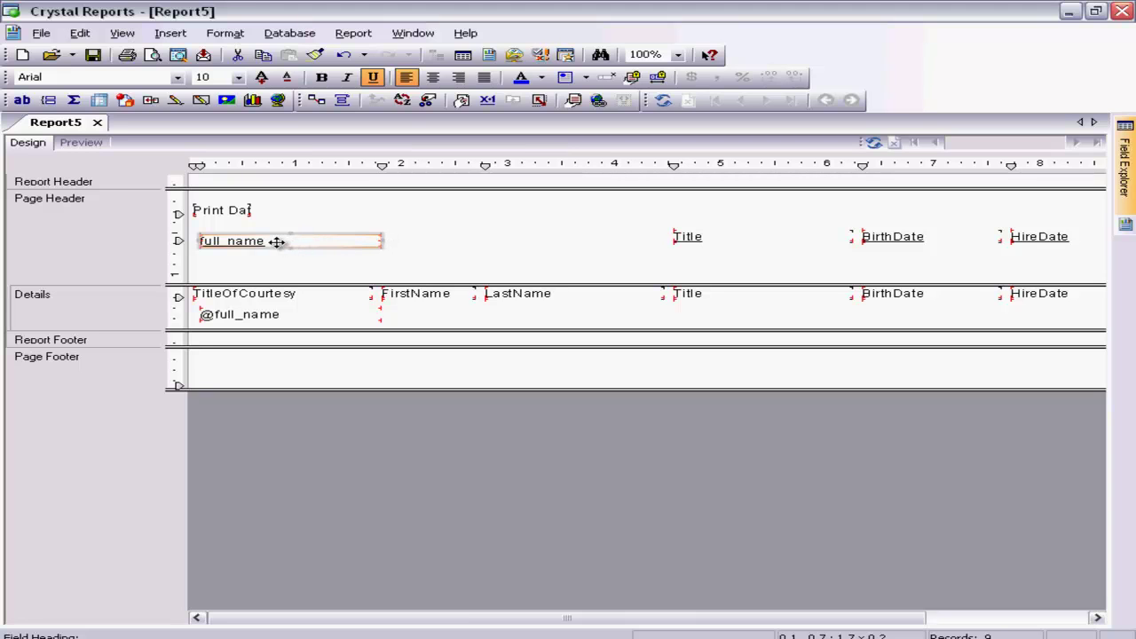
double_click(249, 241)
double_click(253, 243)
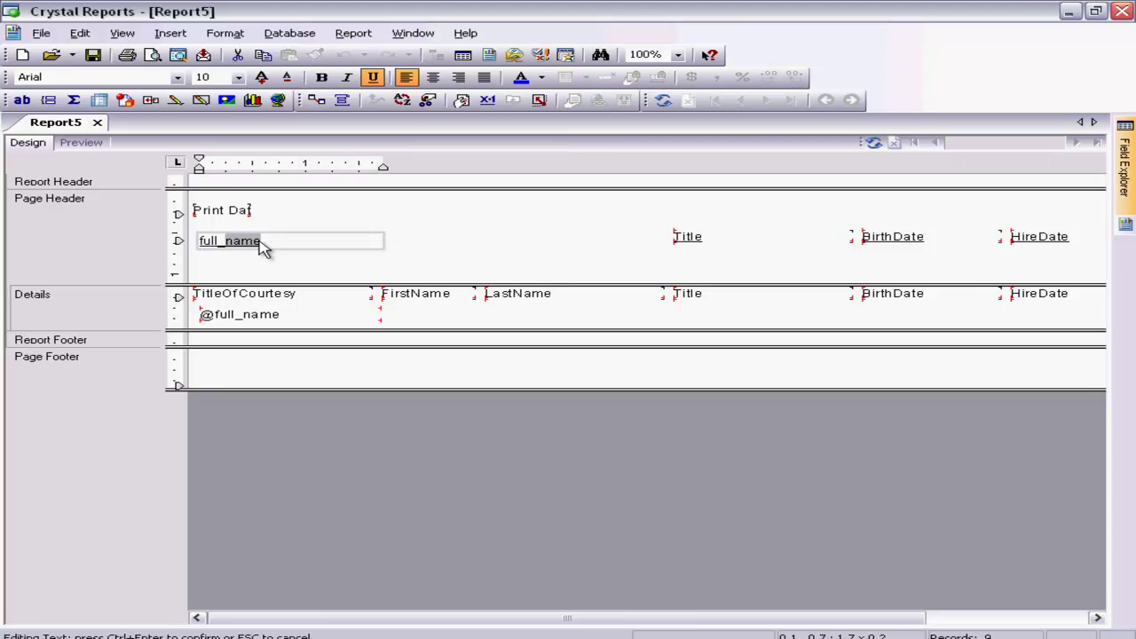
key("BackSpace")
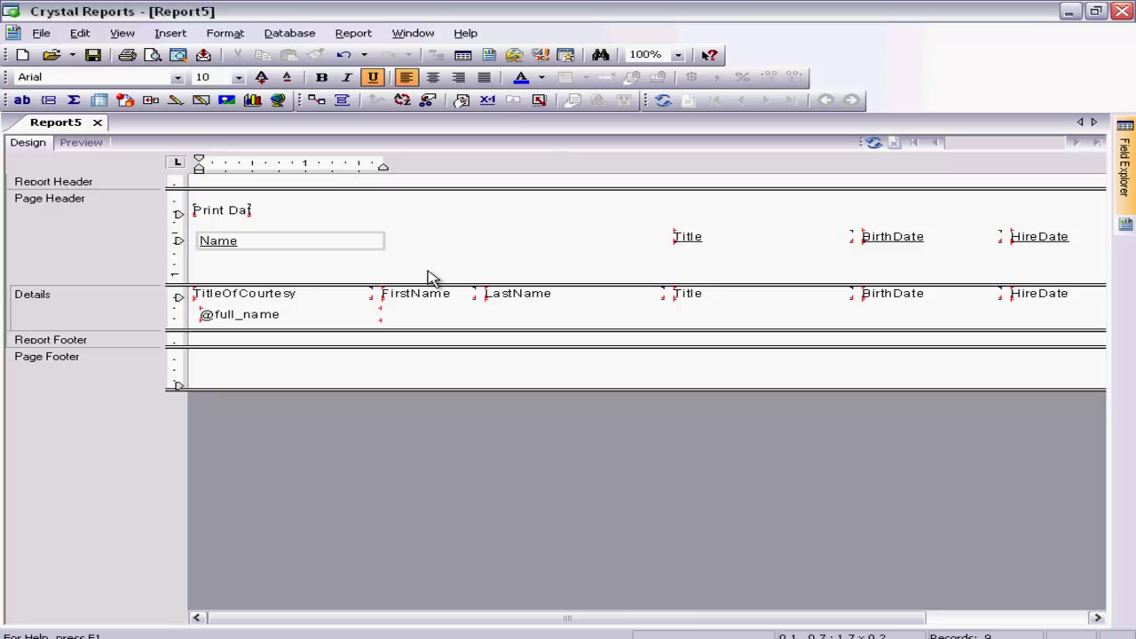
Step: Delete the TitleOfCourtesy, FirstName and LastName detail fields and preview the report
left_click(343, 291)
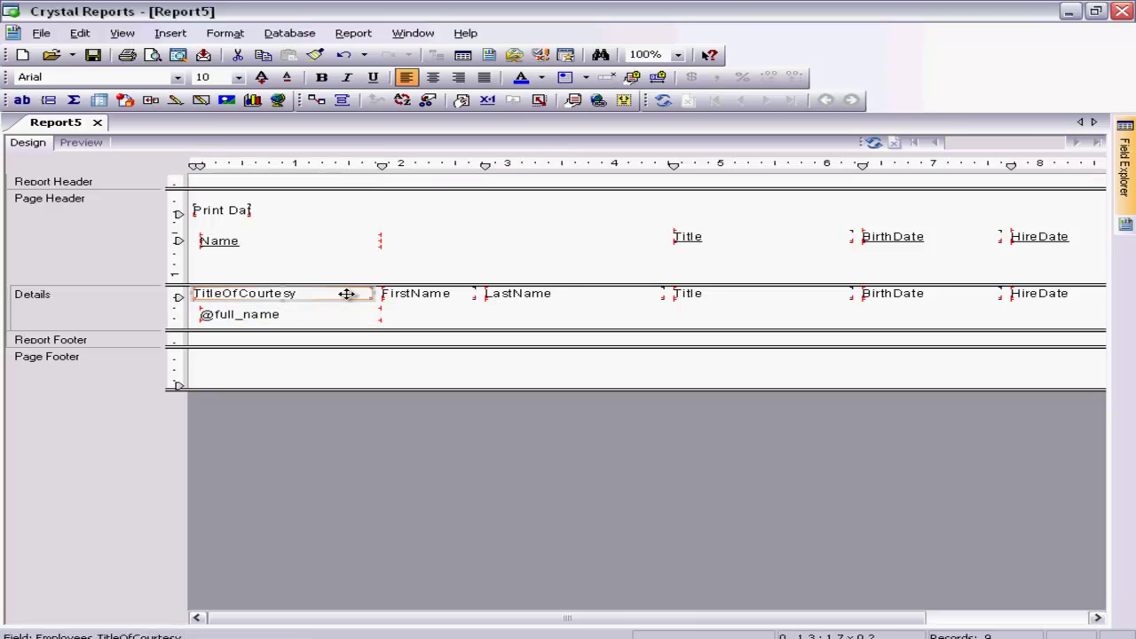
key("Delete")
left_click(432, 293)
key("Delete")
left_click(526, 302)
key("Delete")
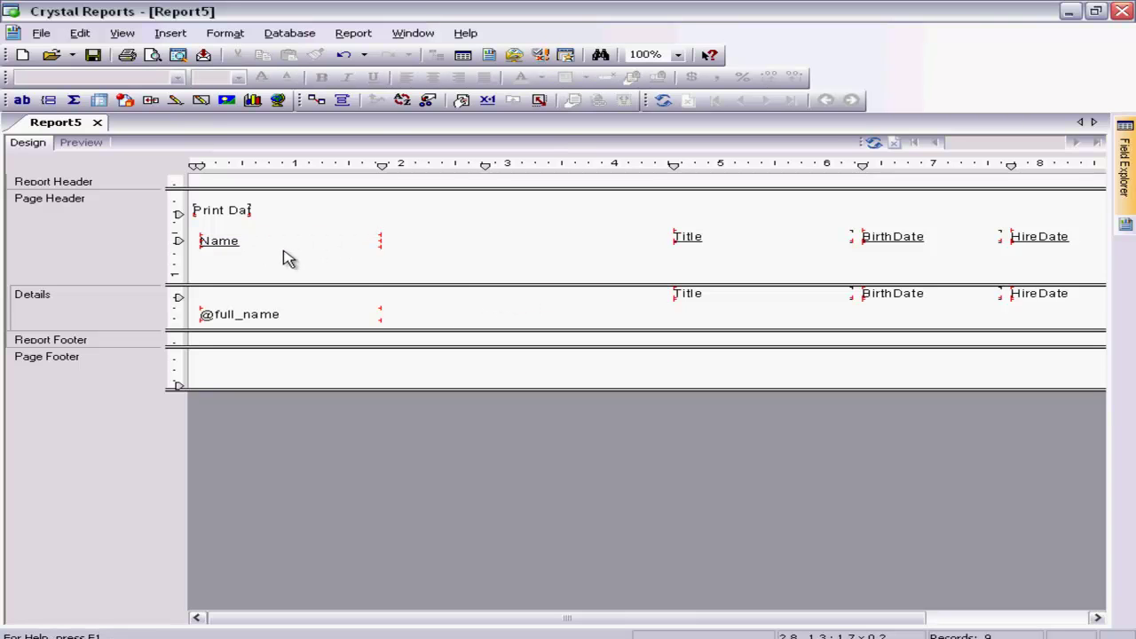
left_click(92, 146)
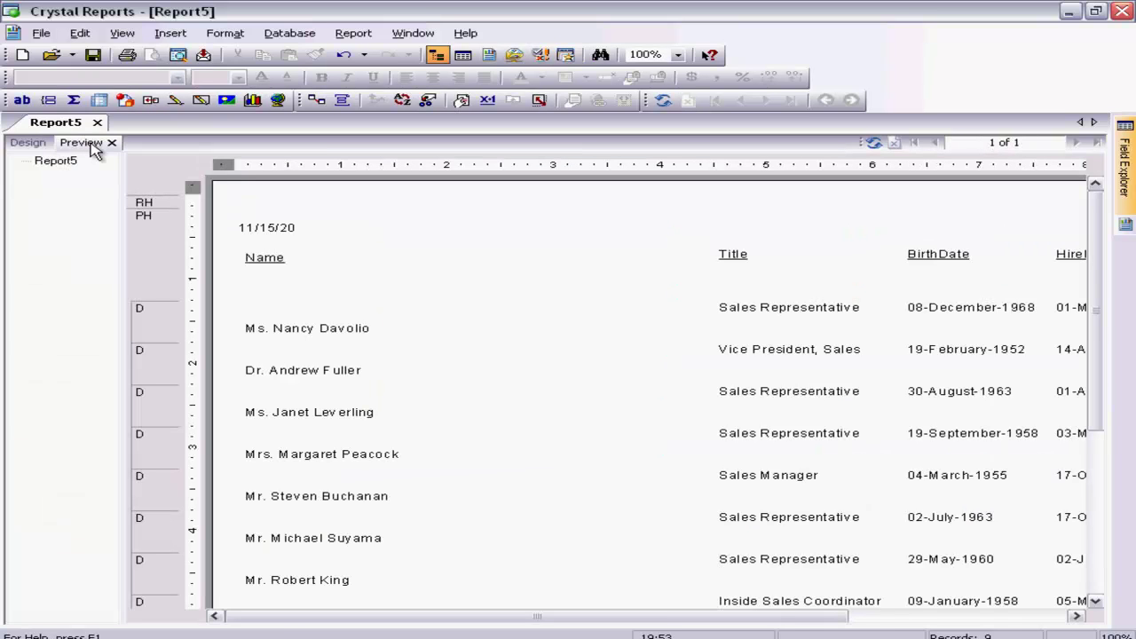
Step: Back in Design view, marquee-select the Title, BirthDate, HireDate and Country fields
left_click(28, 143)
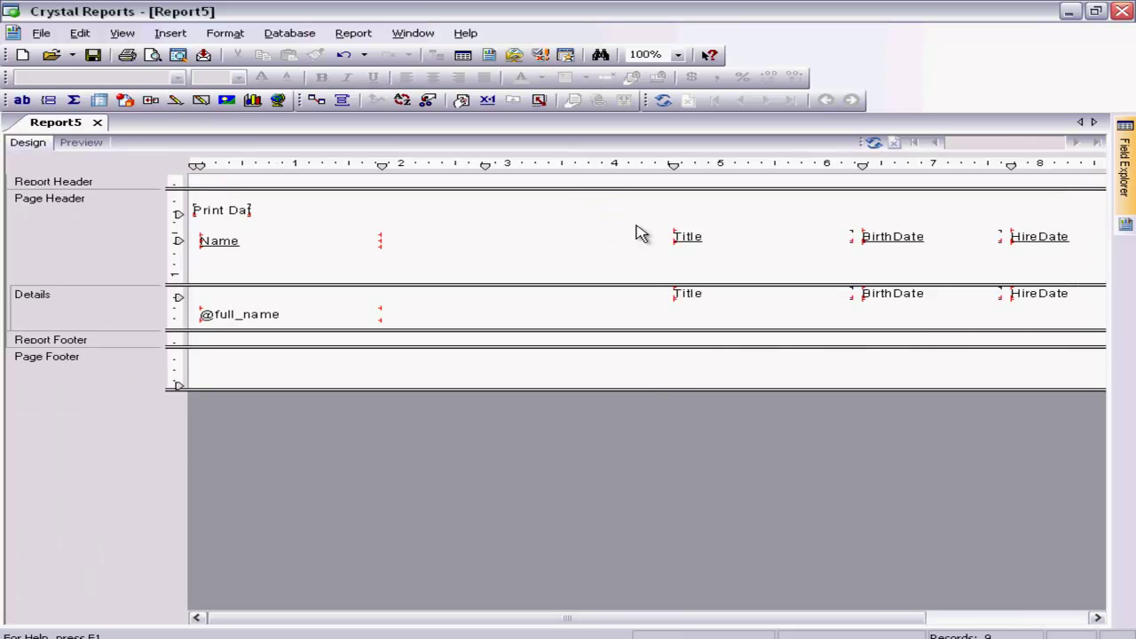
left_click_drag(641, 205, 1101, 295)
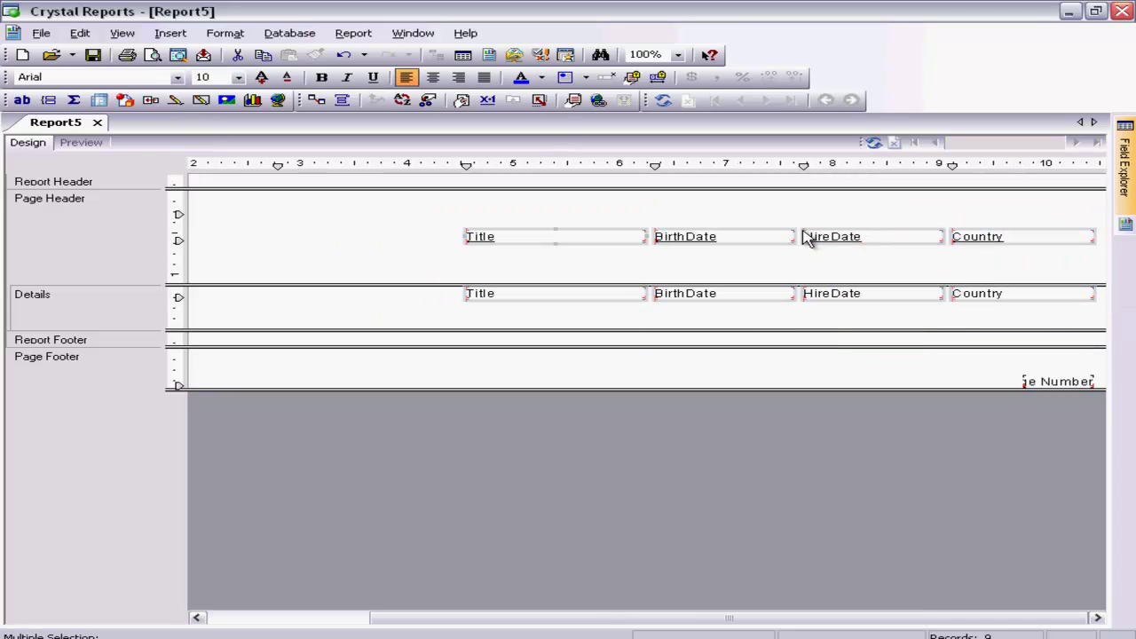
left_click(569, 237)
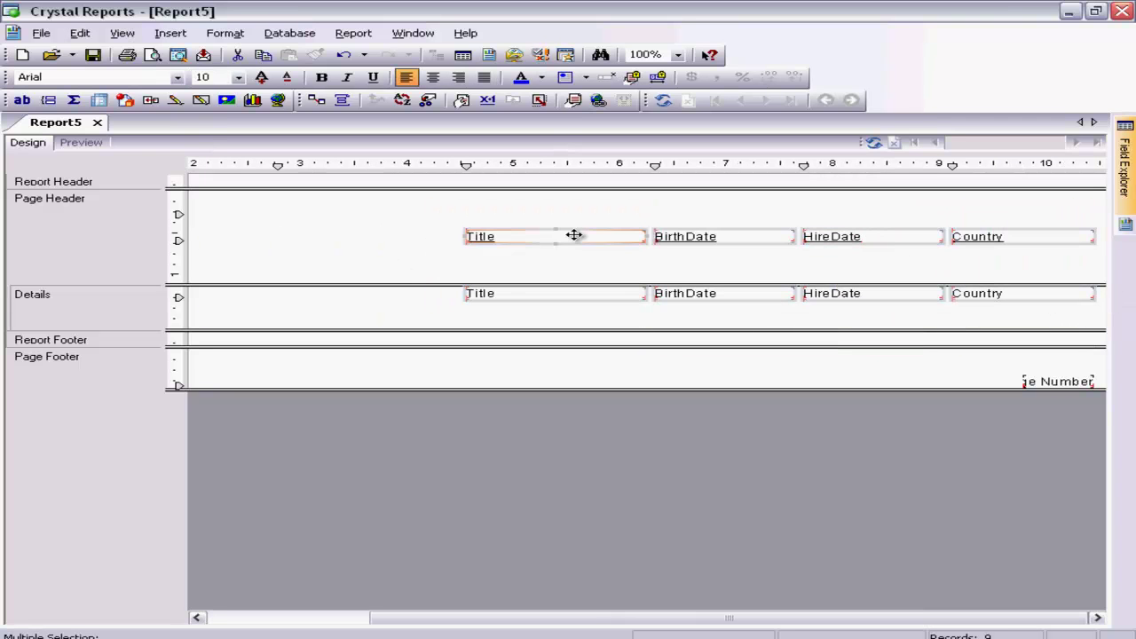
left_click_drag(563, 238, 297, 249)
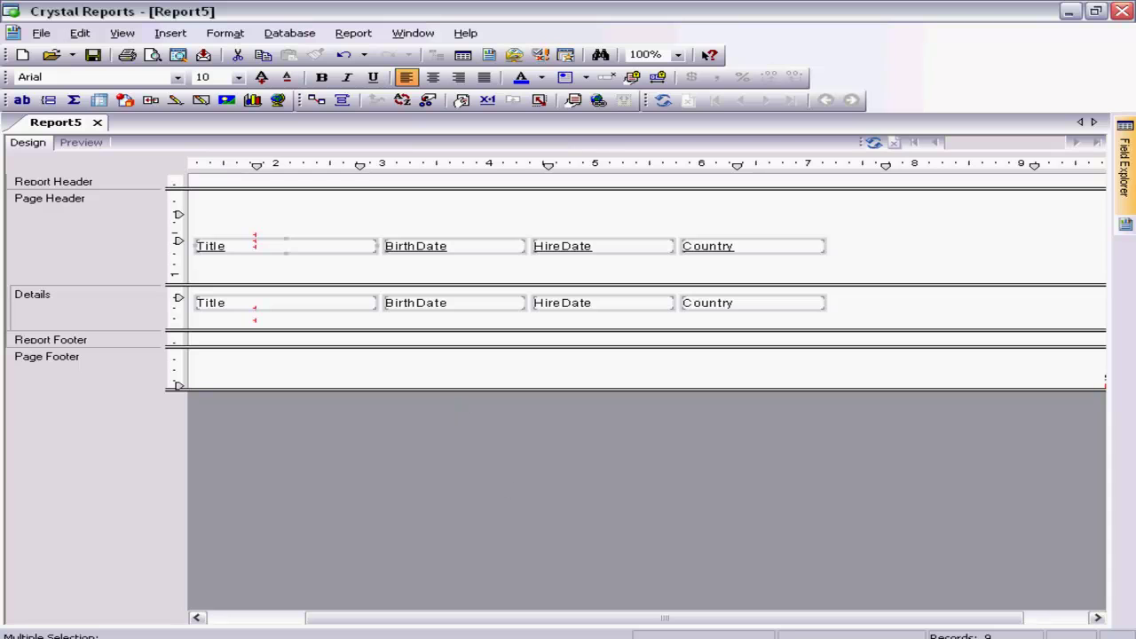
left_click_drag(596, 621, 405, 624)
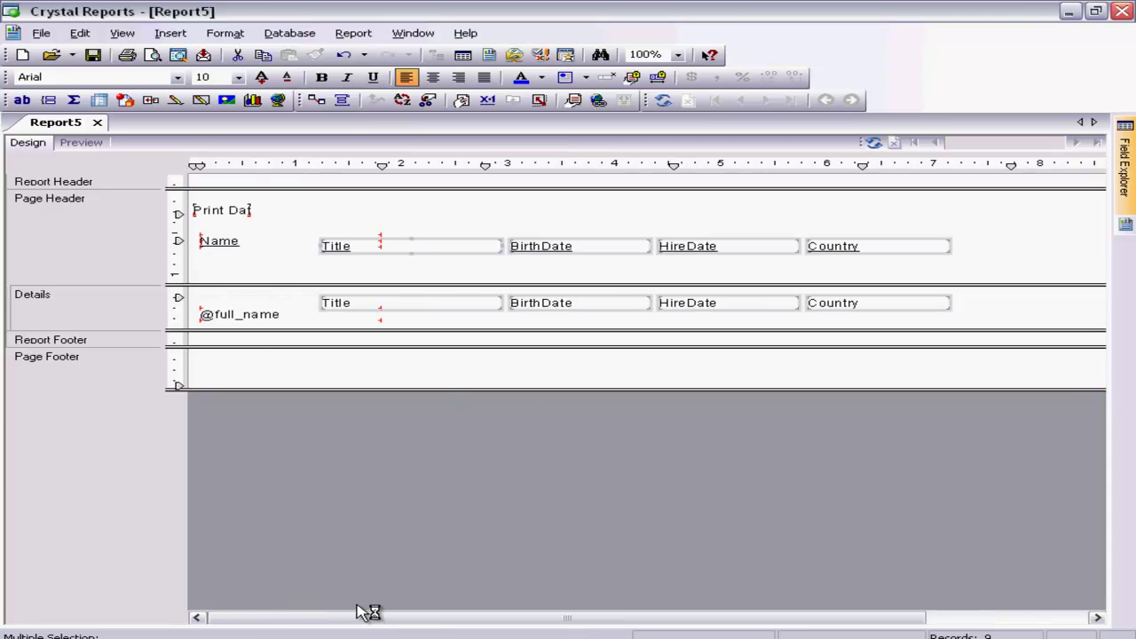
left_click(222, 319)
left_click_drag(222, 320, 214, 302)
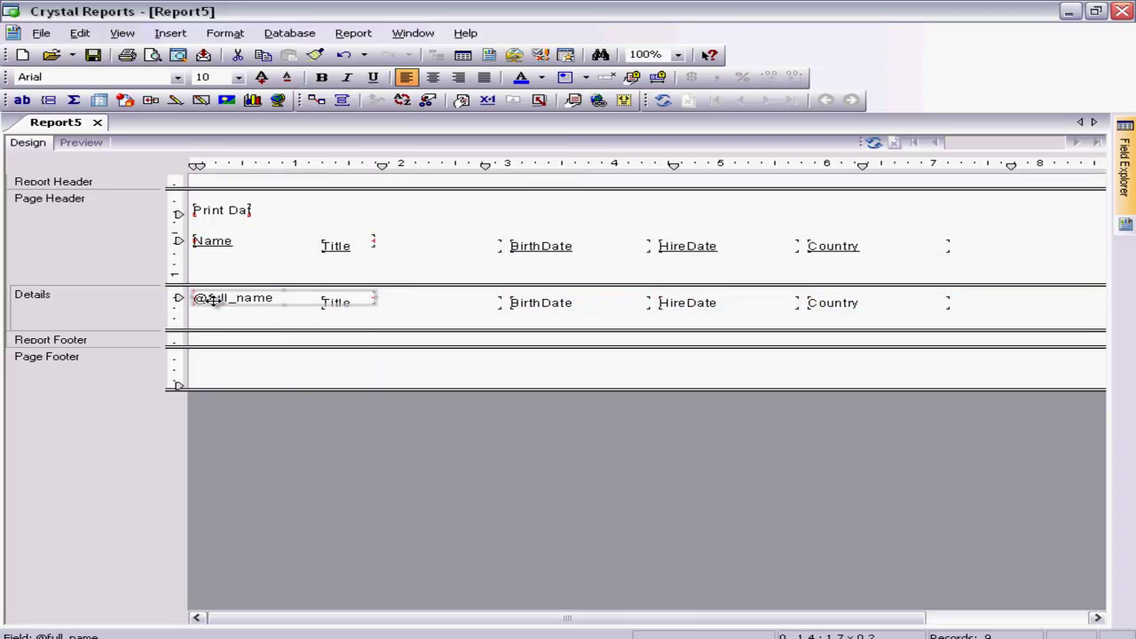
left_click(371, 204)
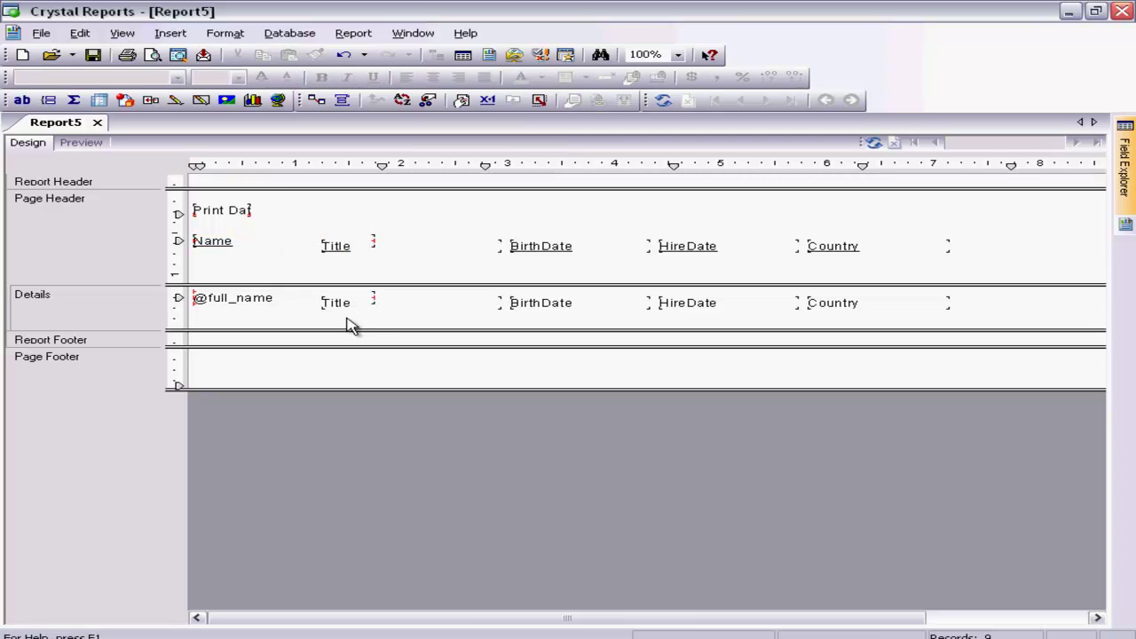
left_click(355, 311)
left_click(369, 300)
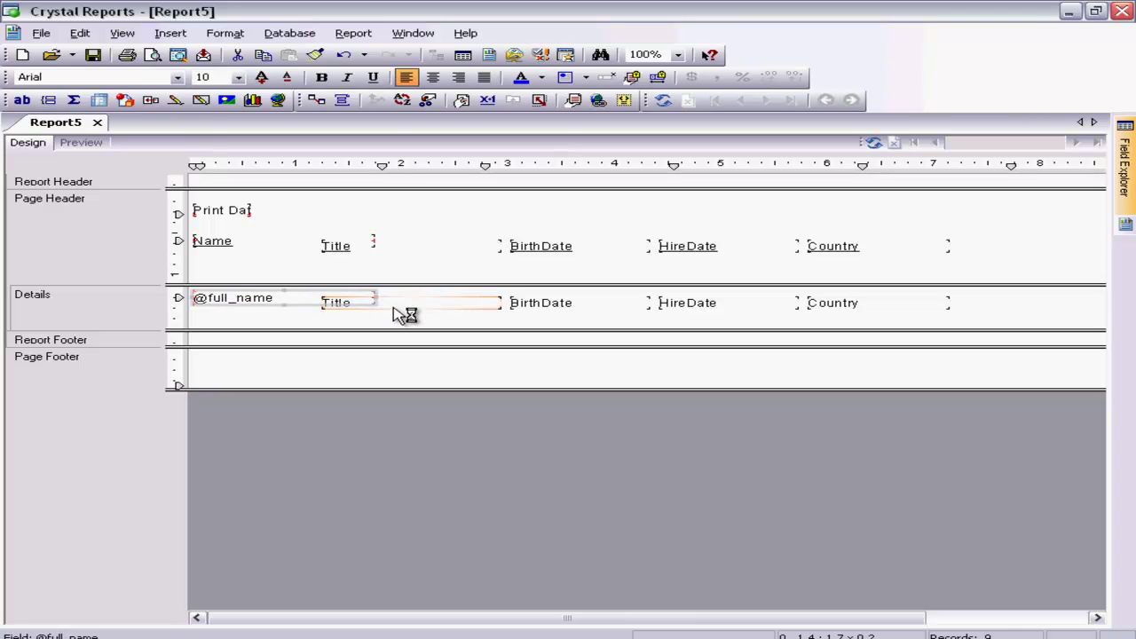
Step: Nudge the BirthDate, HireDate, Country and Title fields right for even spacing, then preview
left_click(543, 271)
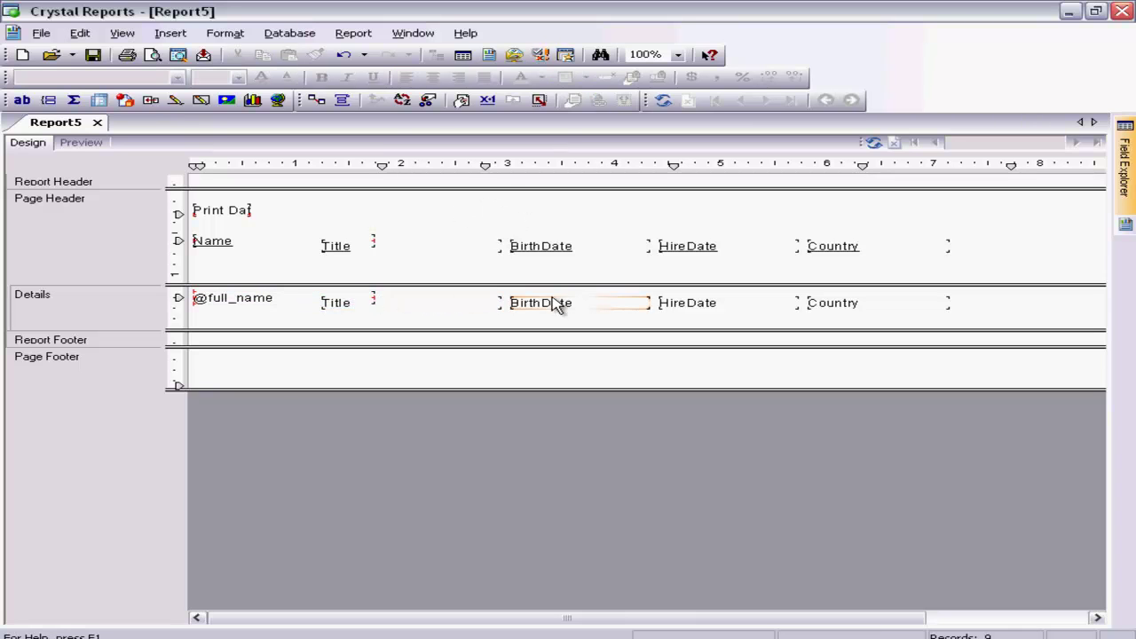
left_click_drag(542, 219, 946, 325)
left_click_drag(859, 317, 955, 317)
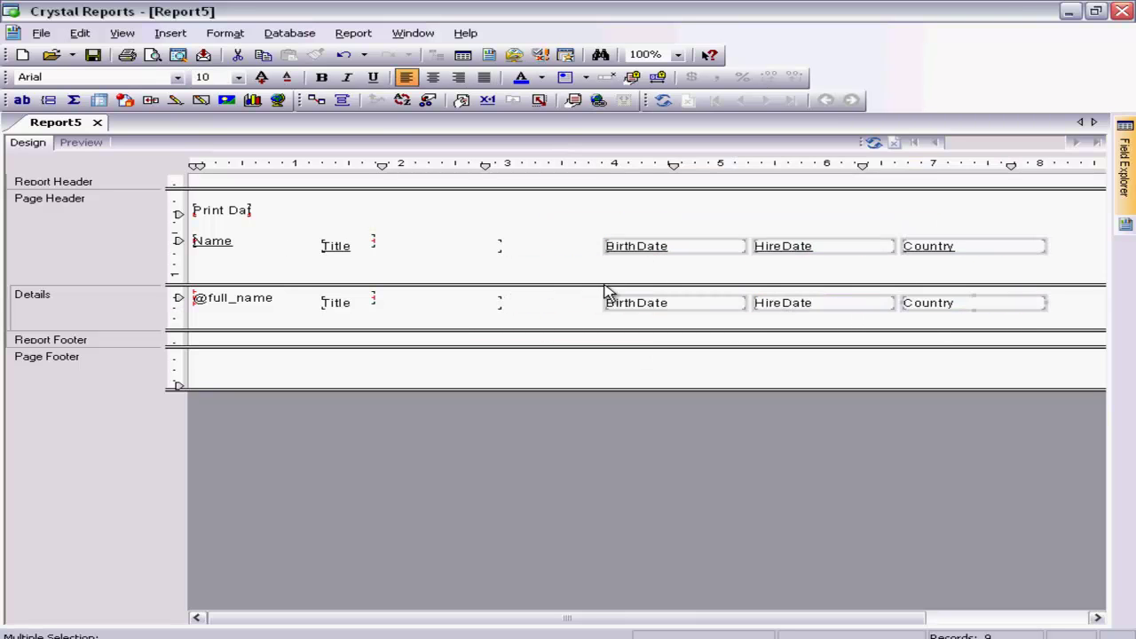
left_click(458, 253)
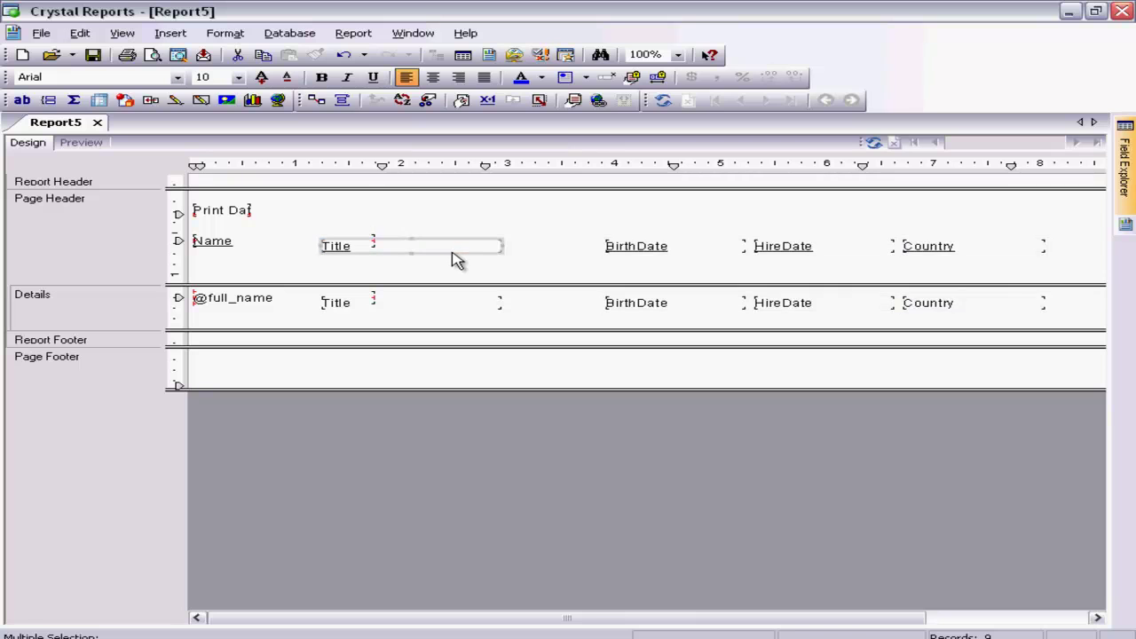
left_click(420, 308, "ctrl")
left_click_drag(421, 308, 522, 317)
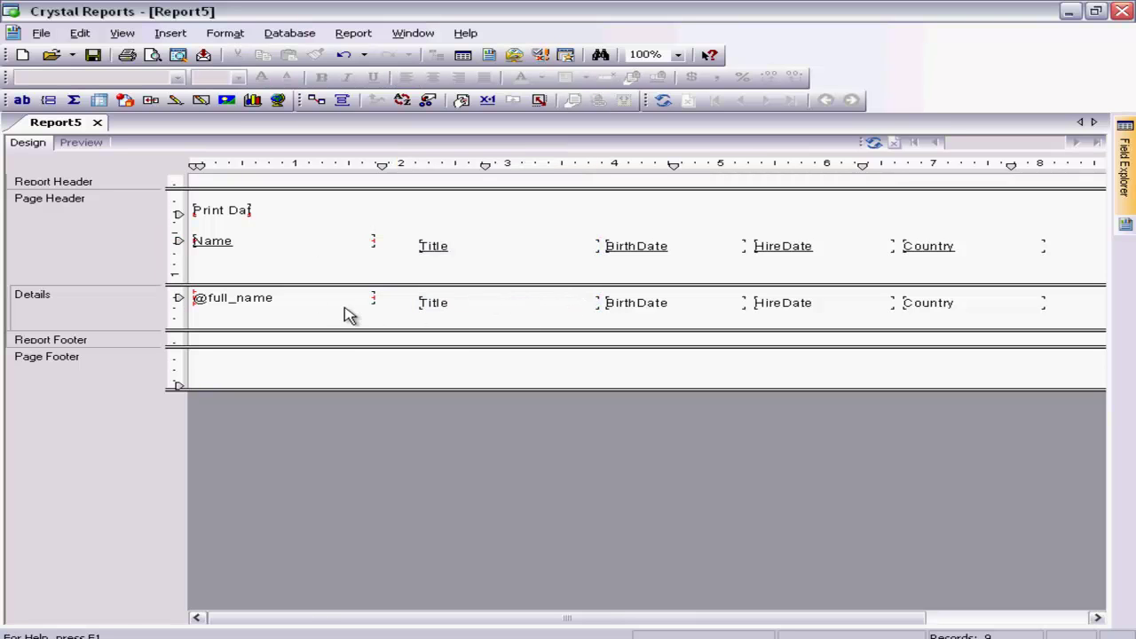
left_click(71, 144)
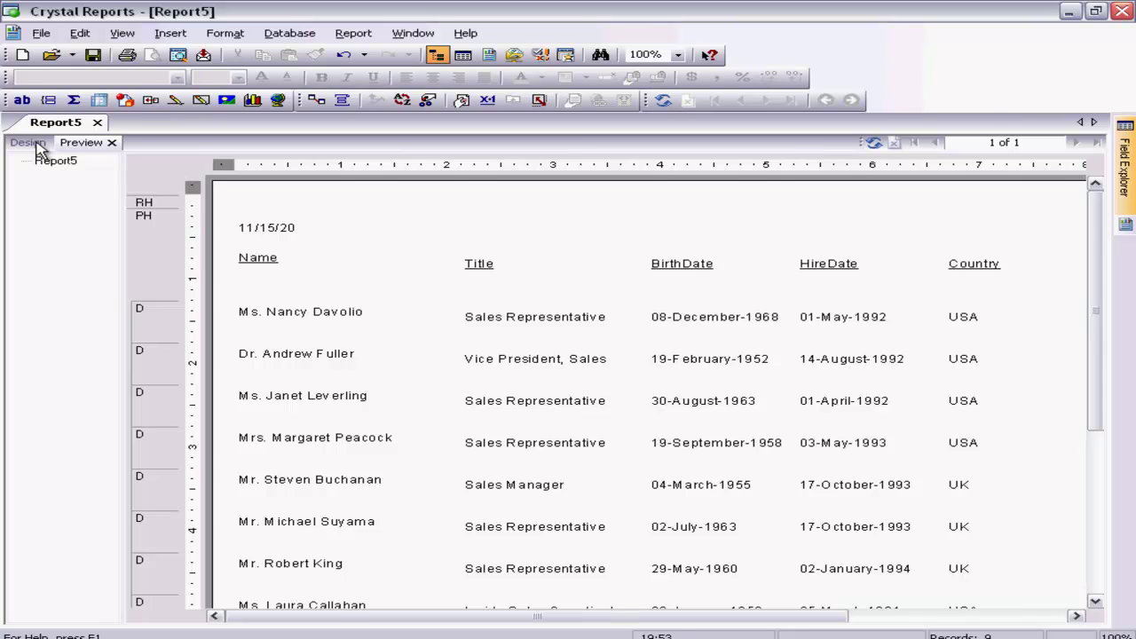
Step: Leave the preview and return to the report's Design view
left_click(35, 144)
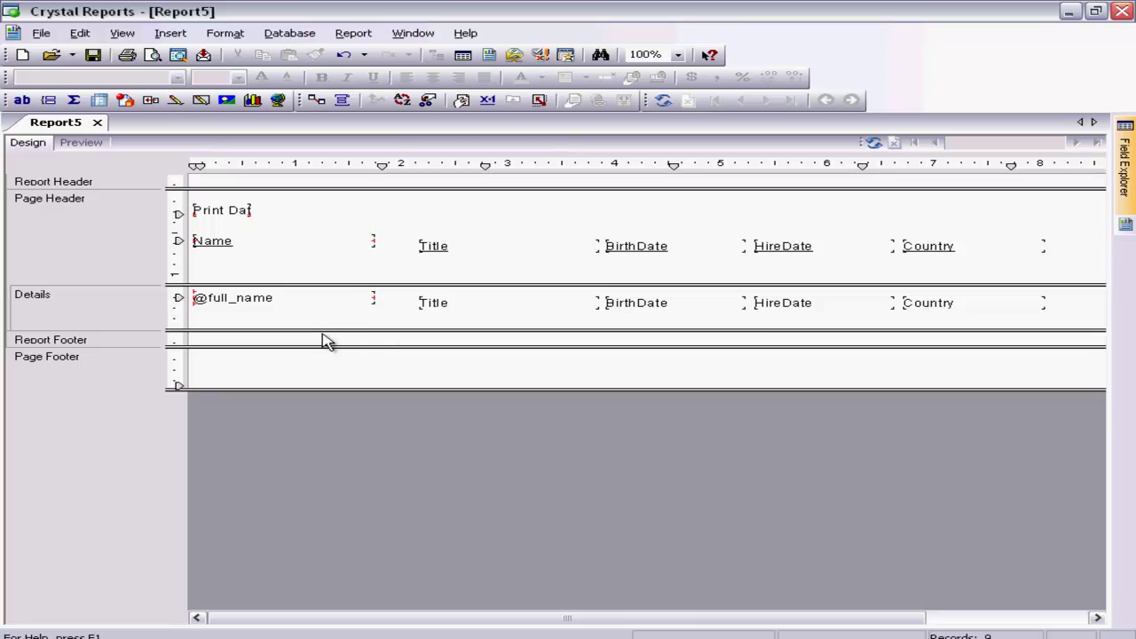
Step: Drag the Details section taller and bring up the Formula Fields options in Field Explorer
left_click_drag(319, 330, 324, 382)
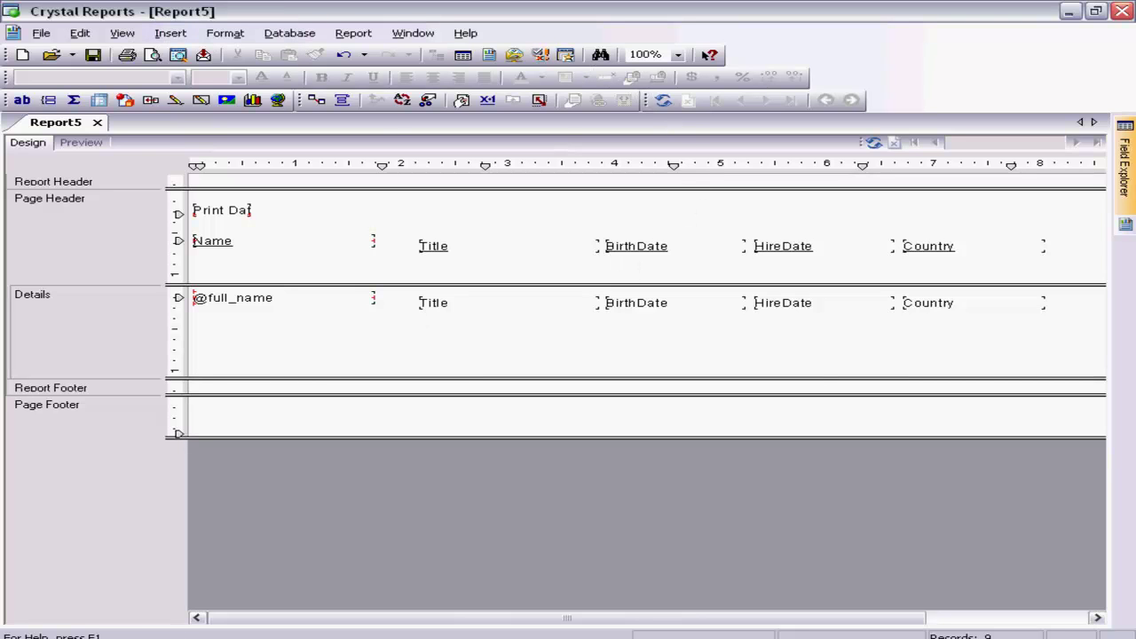
mouse_move(1126, 178)
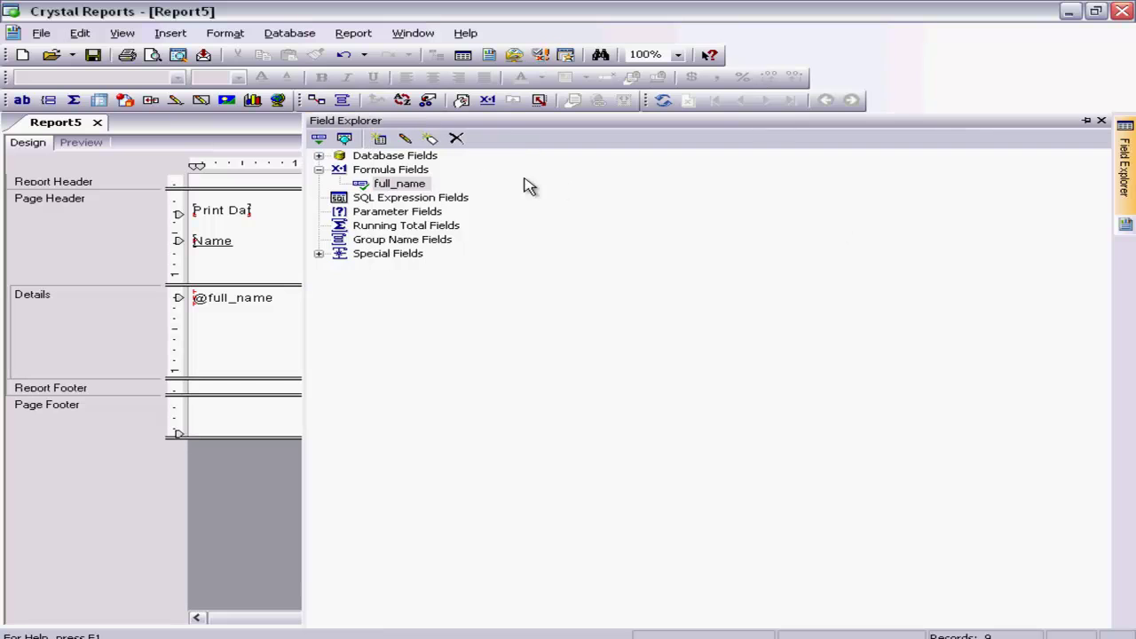
right_click(418, 173)
Step: Add a new formula field called upper_name from Formula Fields > New
left_click(453, 181)
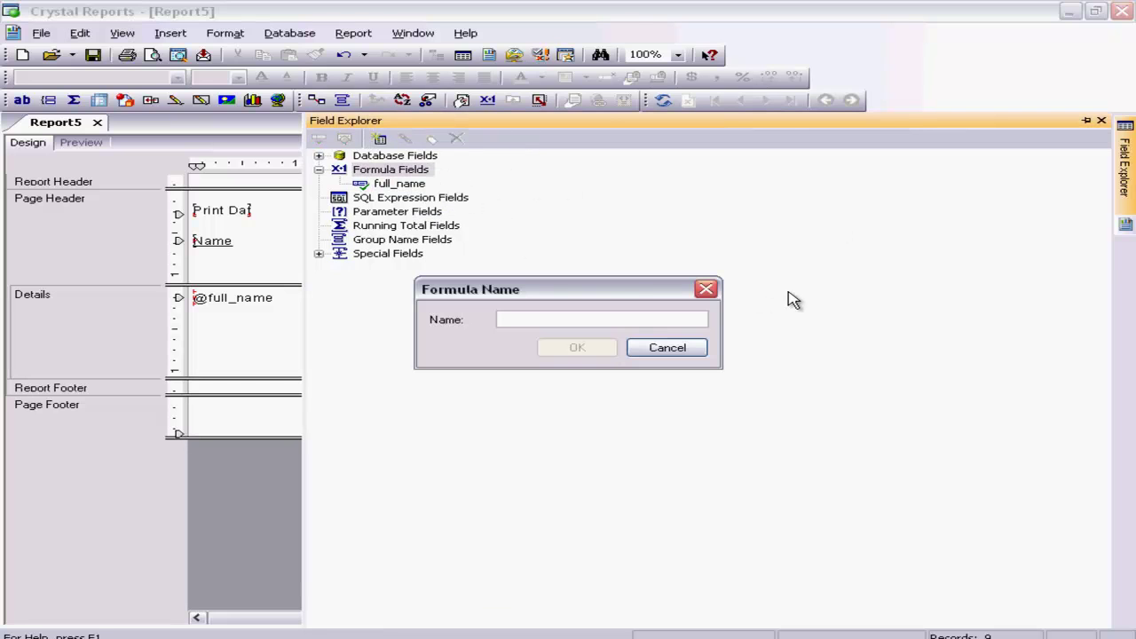
type("upper_name")
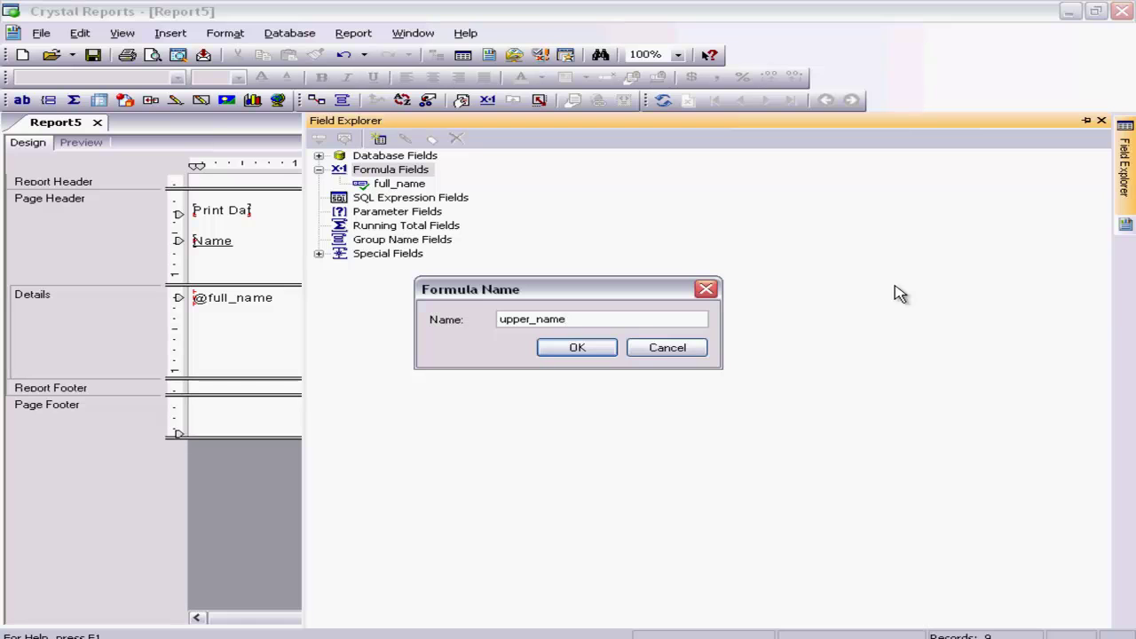
left_click(607, 352)
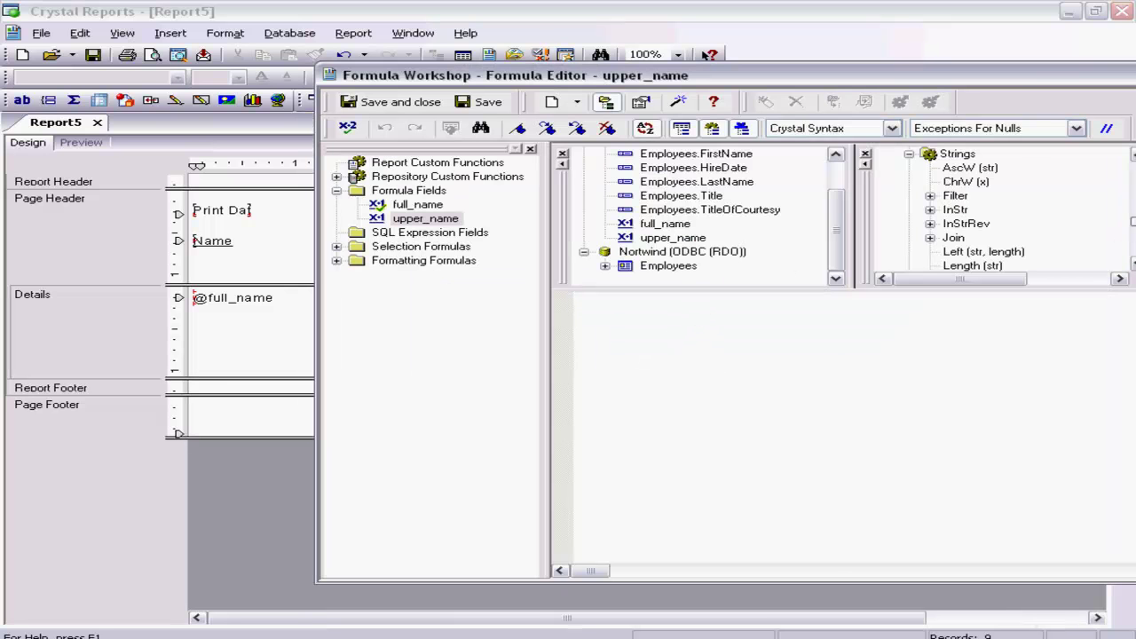
Step: Build the formula UpperCase({Employees.FirstName})
scroll(1133, 267, "down", 3)
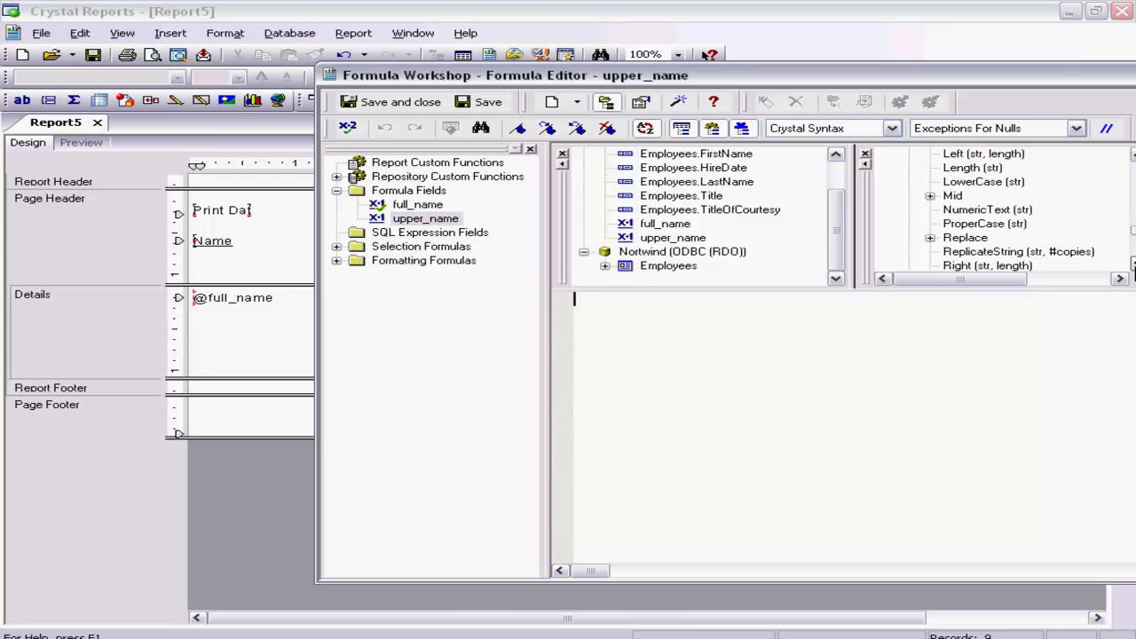
scroll(1134, 266, "down", 2)
scroll(1133, 267, "down", 4)
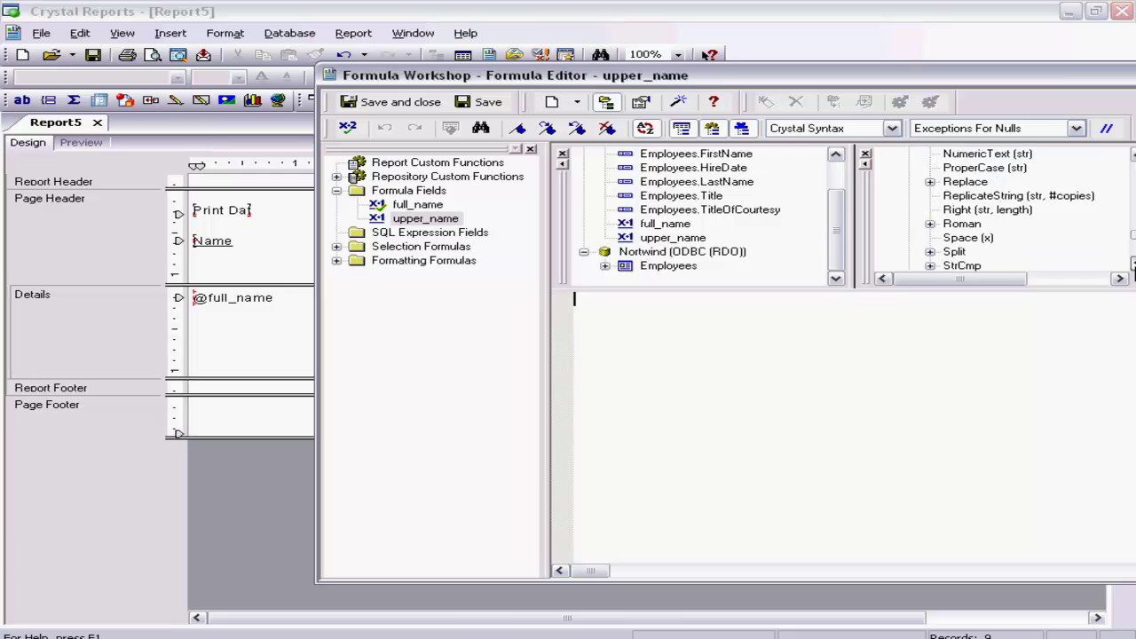
scroll(1134, 267, "down", 6)
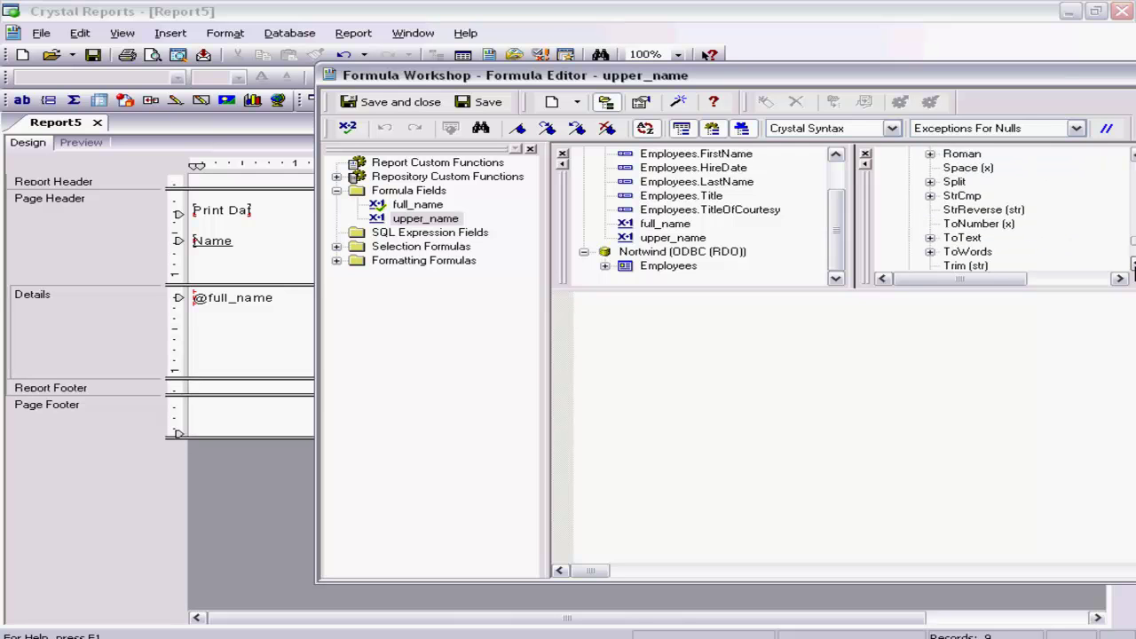
scroll(1134, 267, "down", 1)
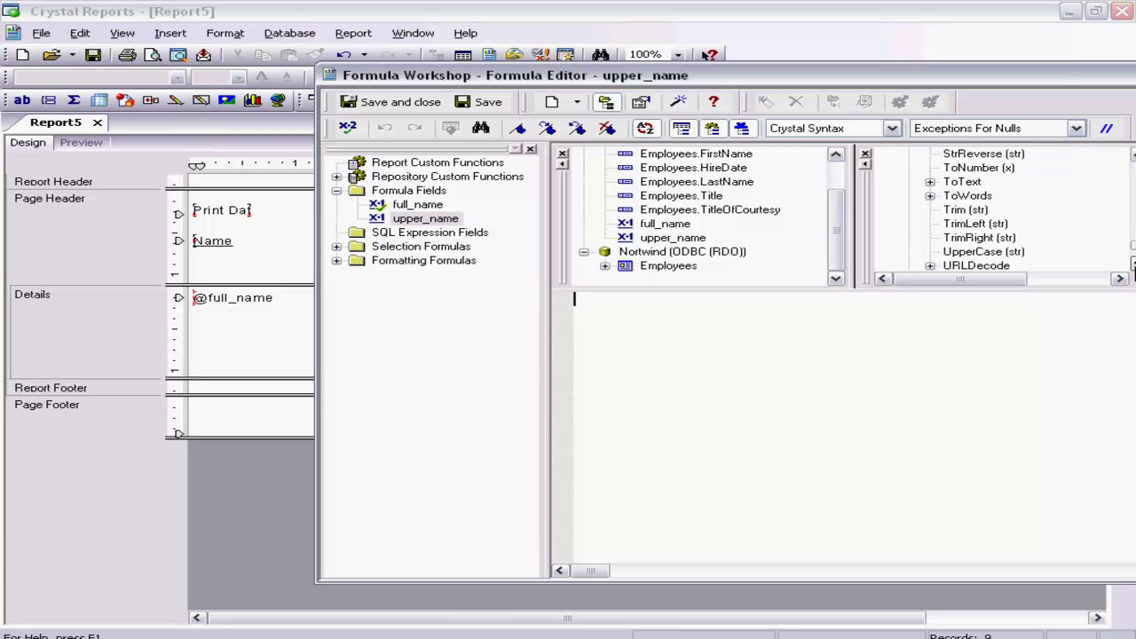
double_click(994, 253)
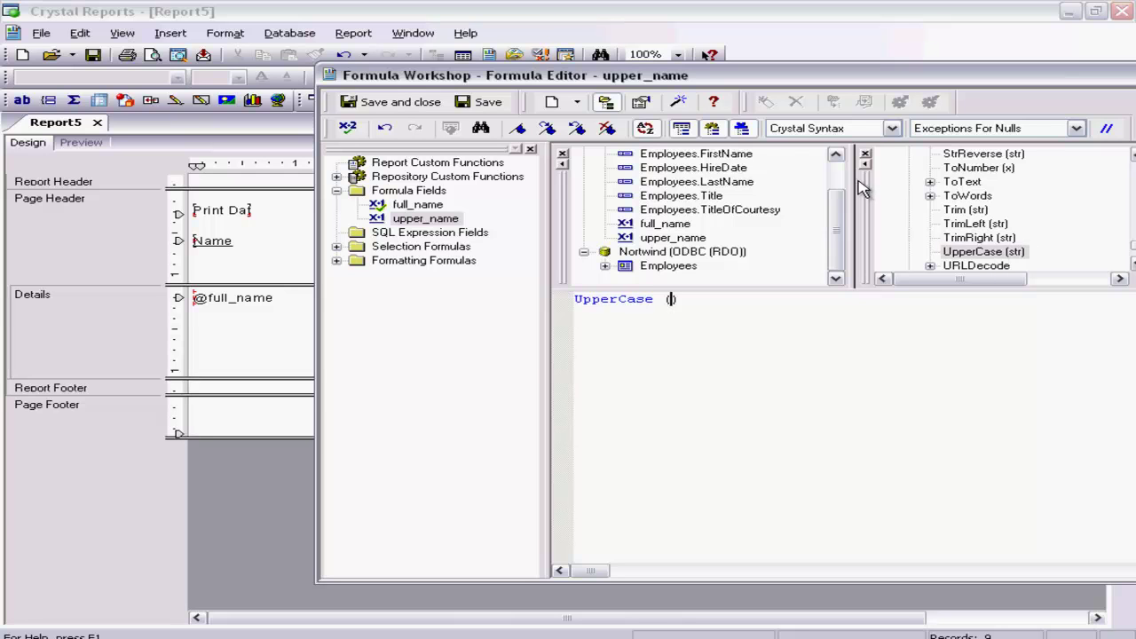
left_click(836, 156)
left_click(836, 155)
left_click(836, 156)
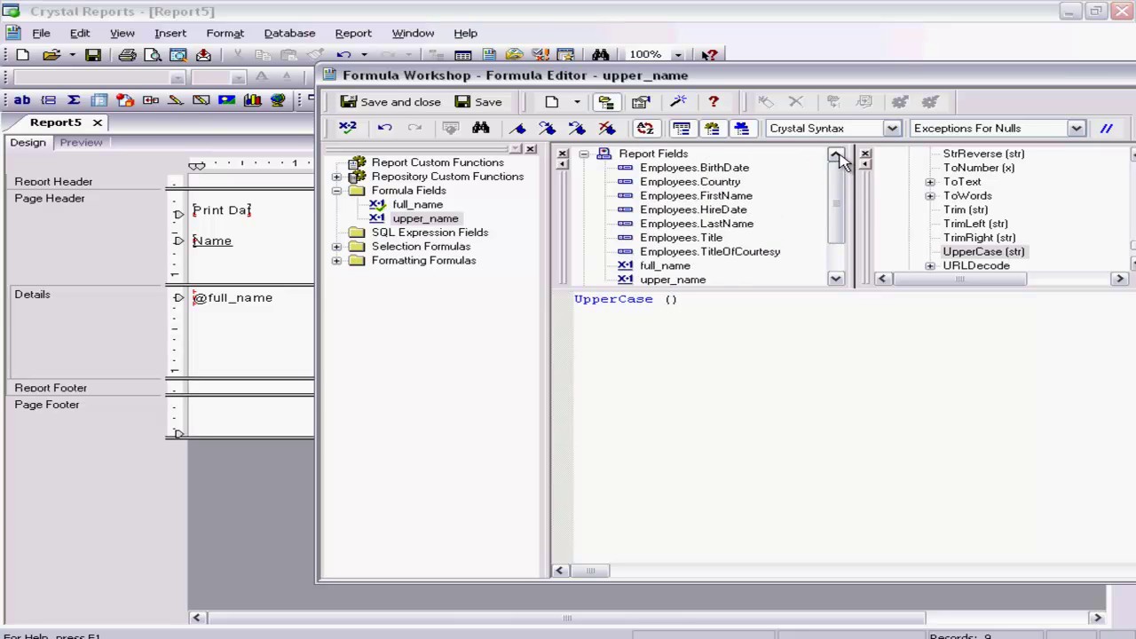
double_click(719, 203)
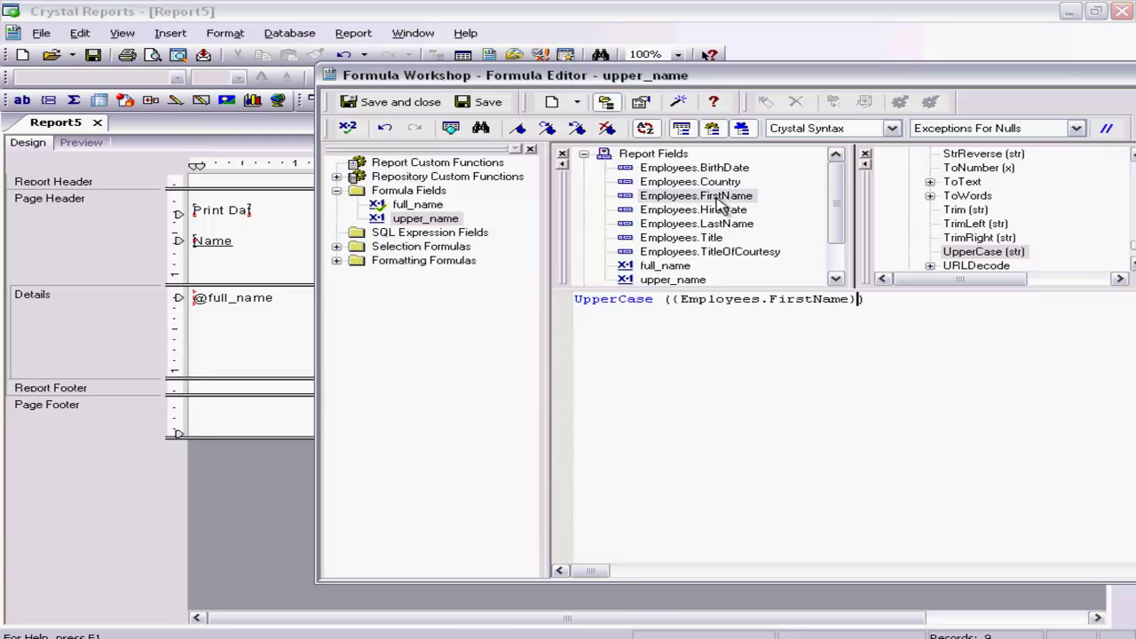
Step: Check the upper_name formula for errors and save it
left_click(348, 130)
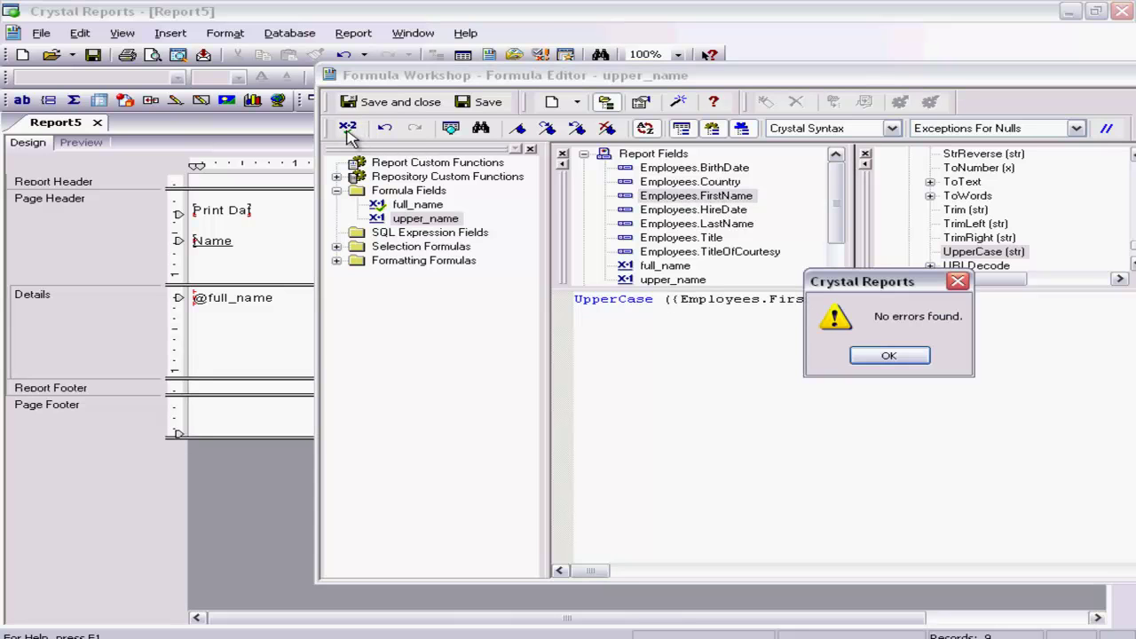
left_click(887, 355)
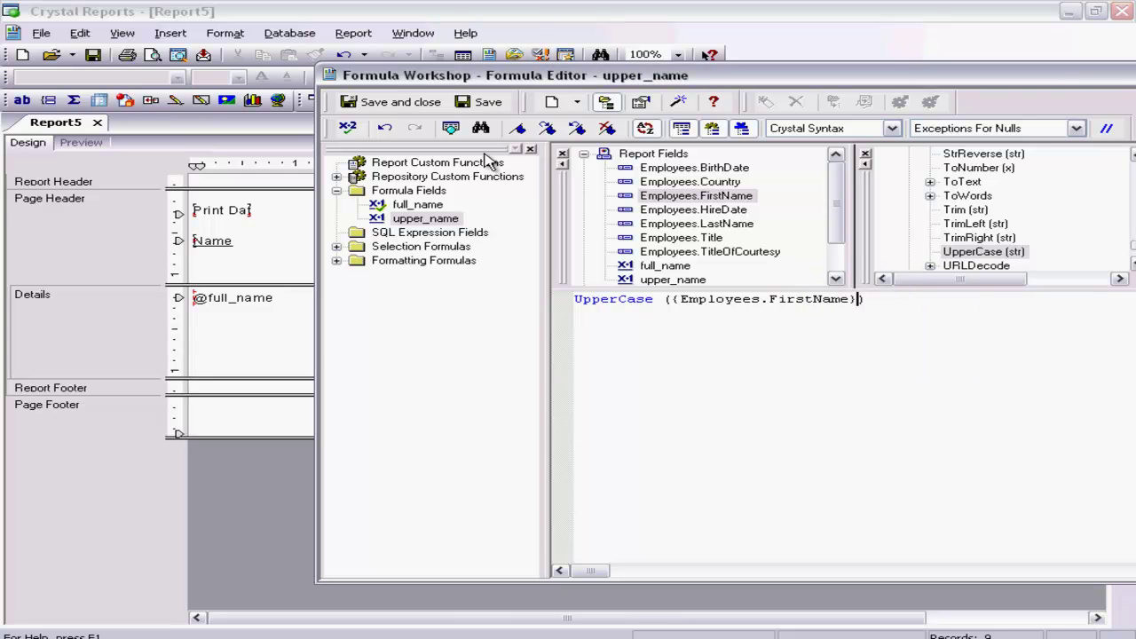
left_click(371, 106)
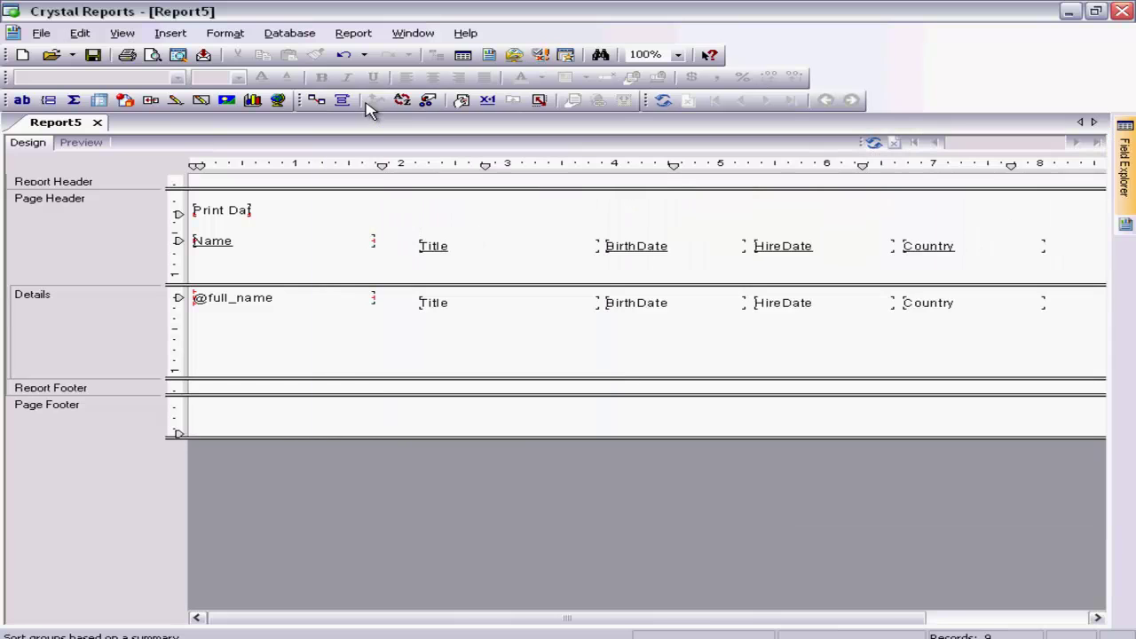
mouse_move(1128, 193)
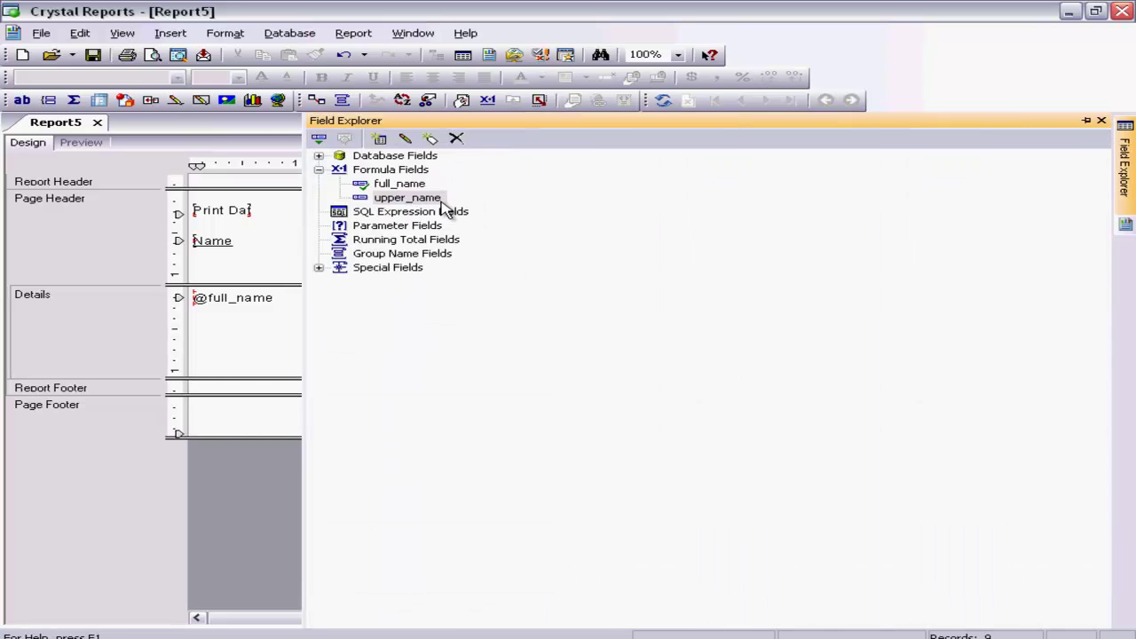
left_click_drag(413, 199, 203, 332)
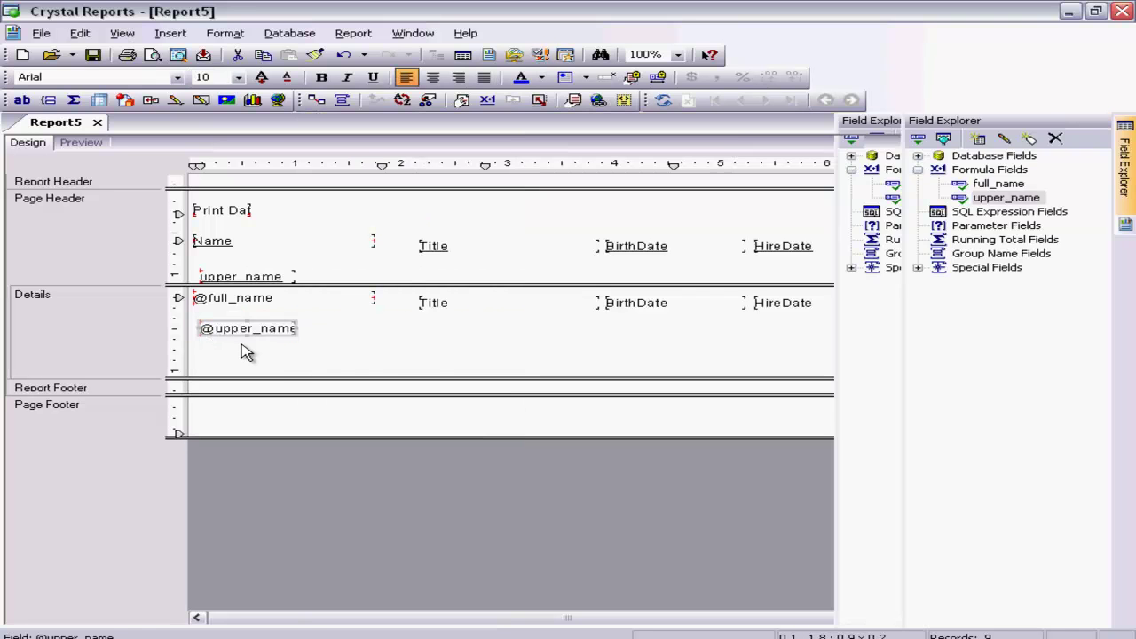
left_click(79, 145)
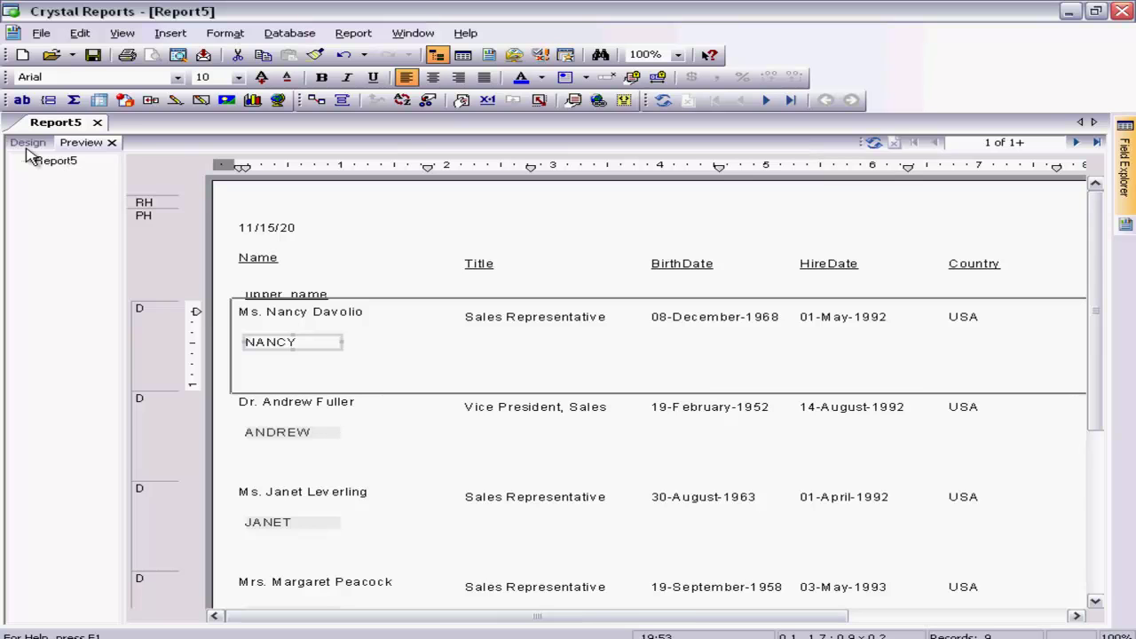
left_click(28, 144)
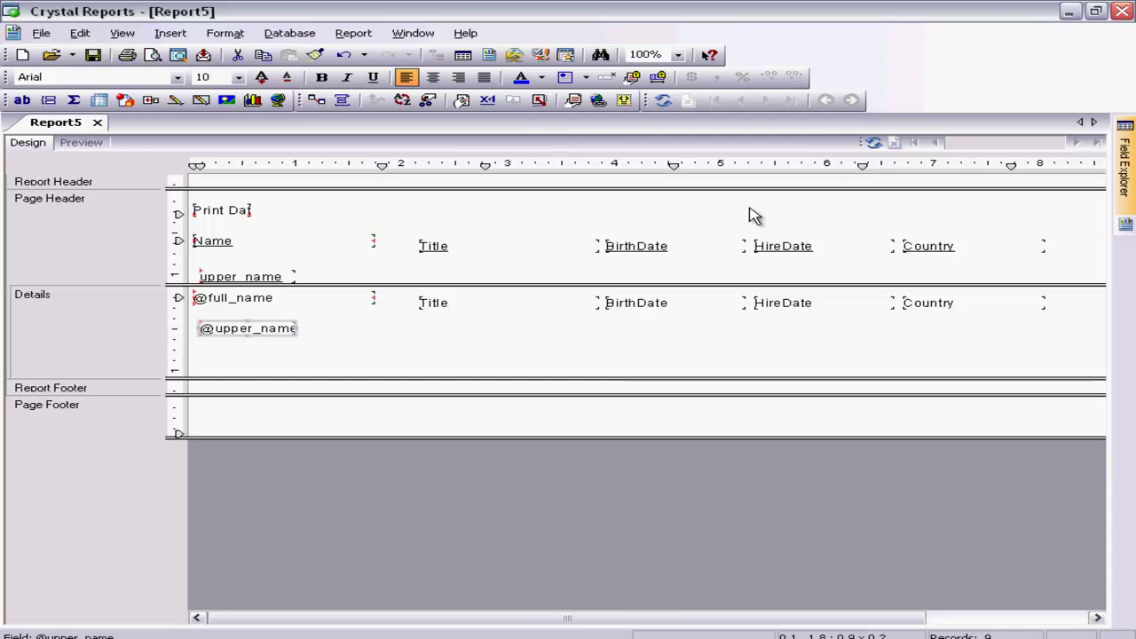
mouse_move(1123, 189)
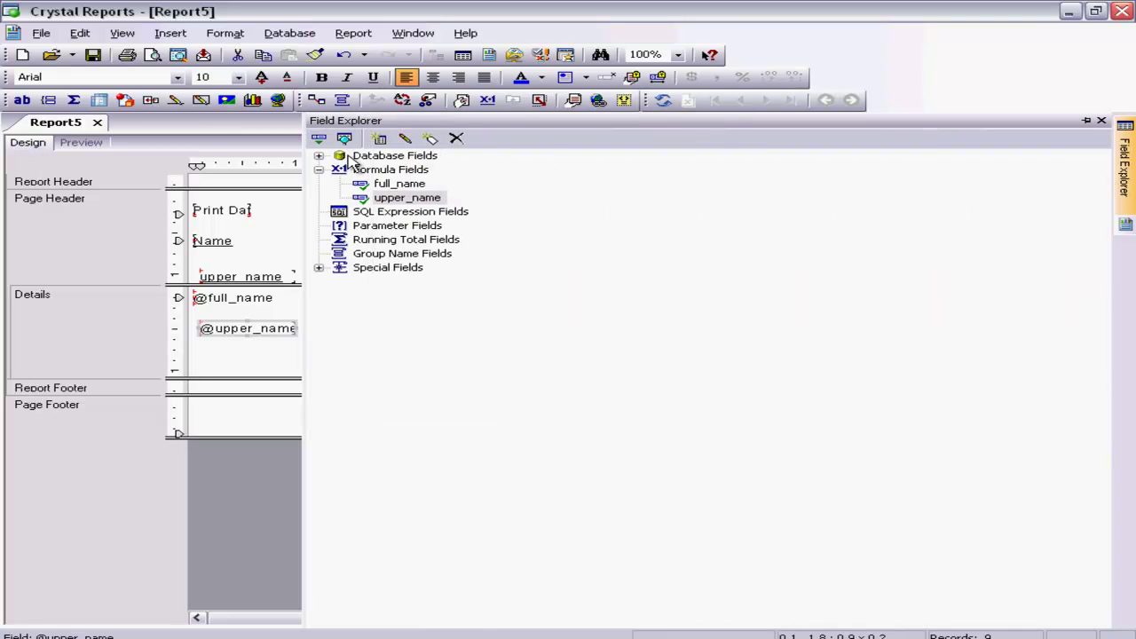
Step: Create a new formula field named no_of_days
right_click(414, 175)
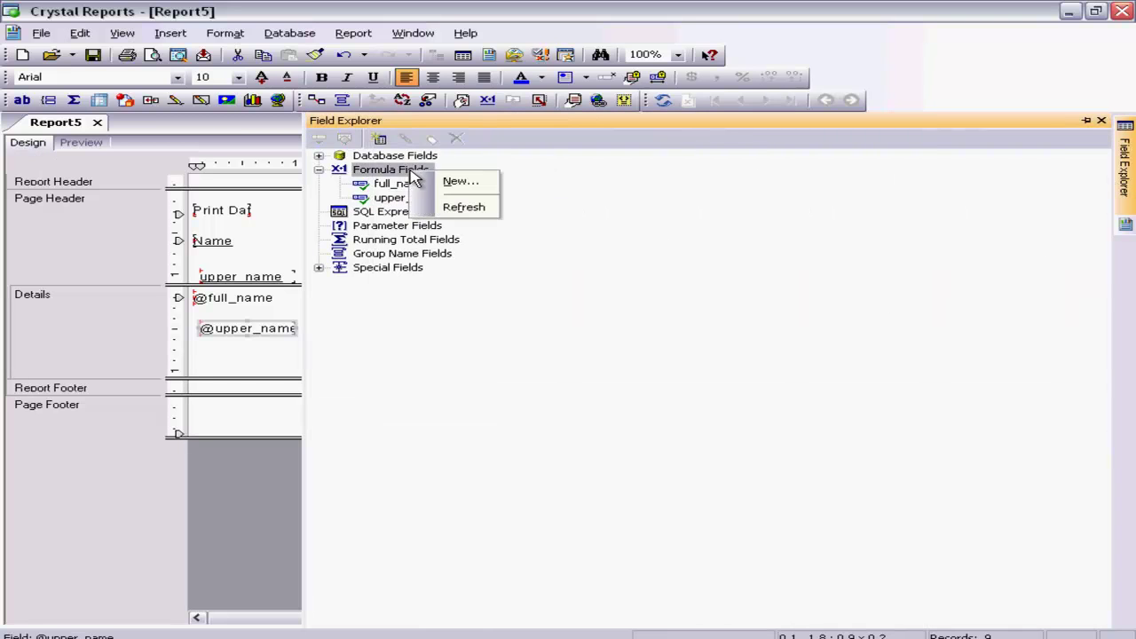
left_click(437, 182)
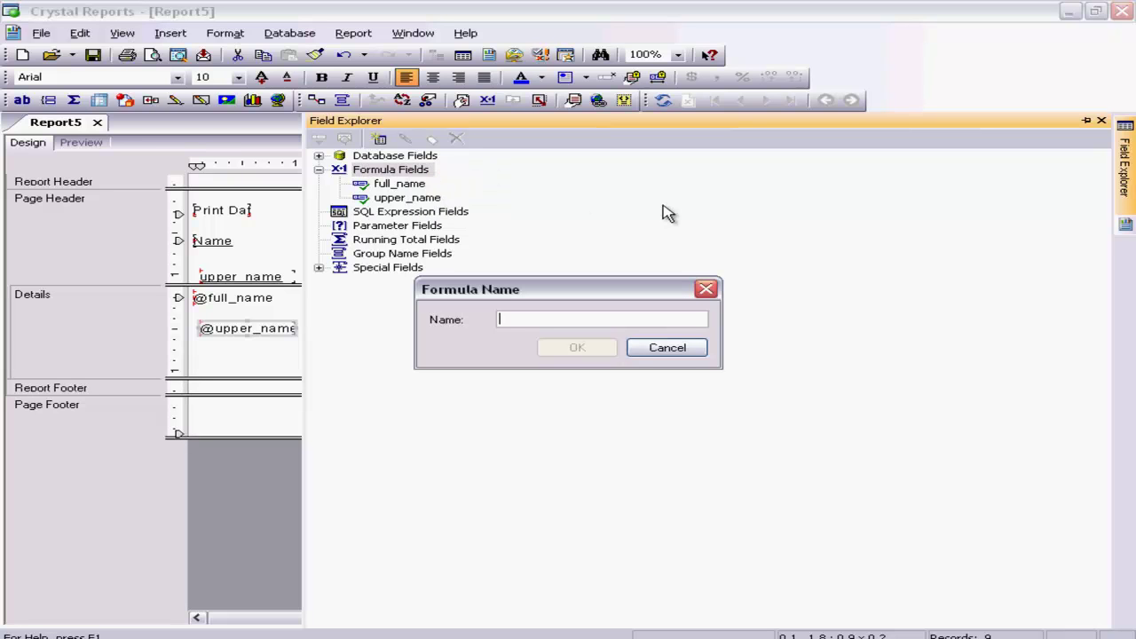
type("n")
key("BackSpace")
type("no_of_d")
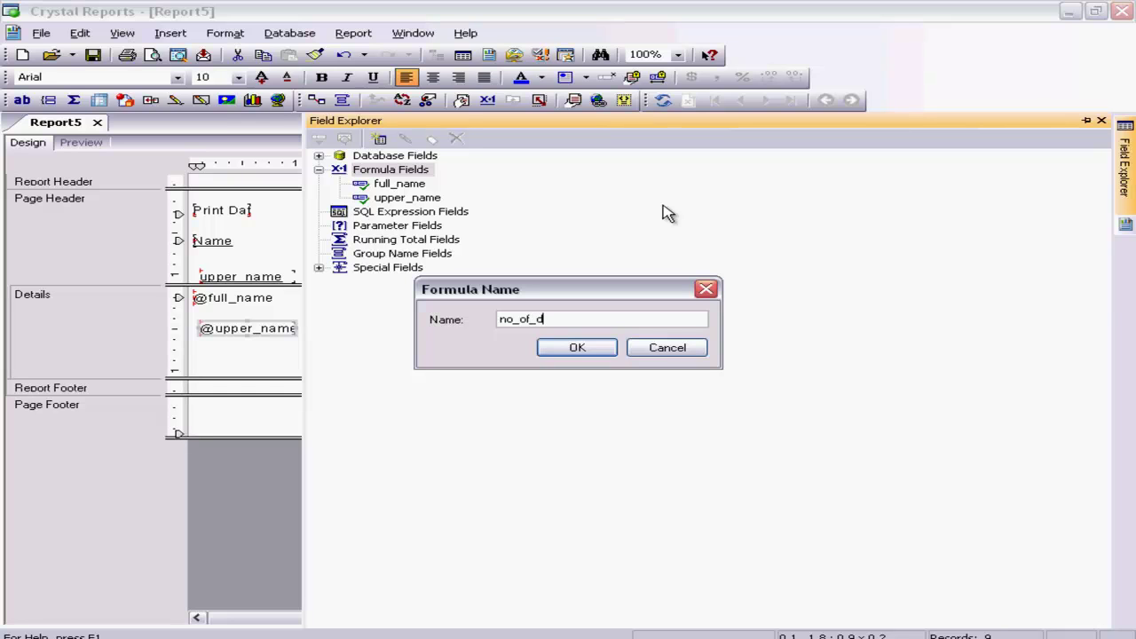
type("ays")
left_click(601, 350)
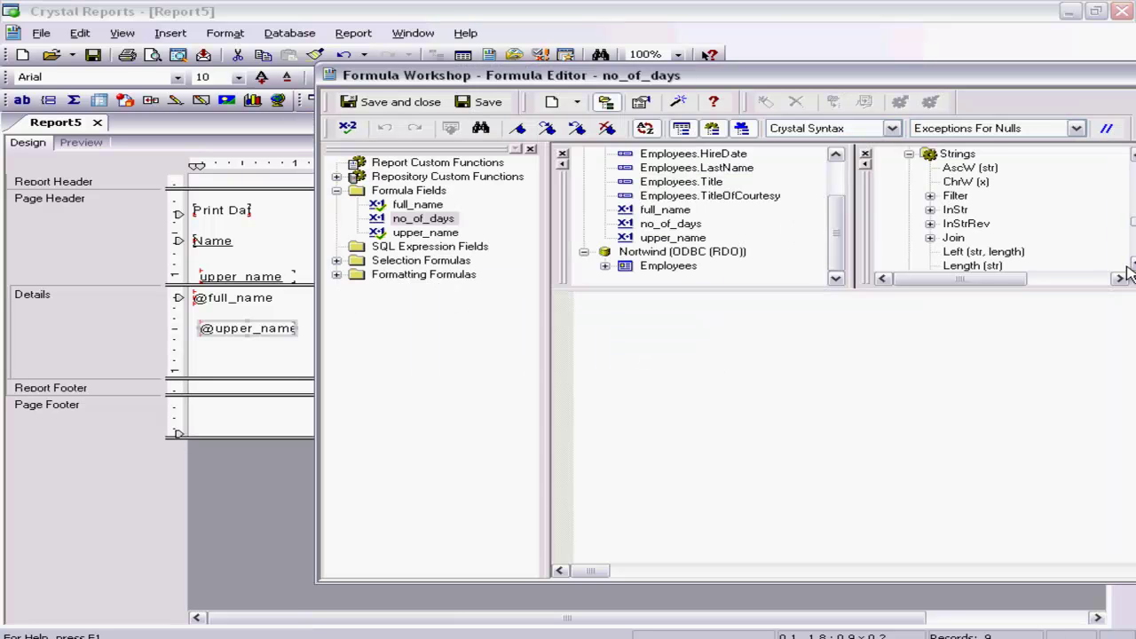
Step: Start the no_of_days formula with 'CurrentDate -'
scroll(1132, 269, "down", 5)
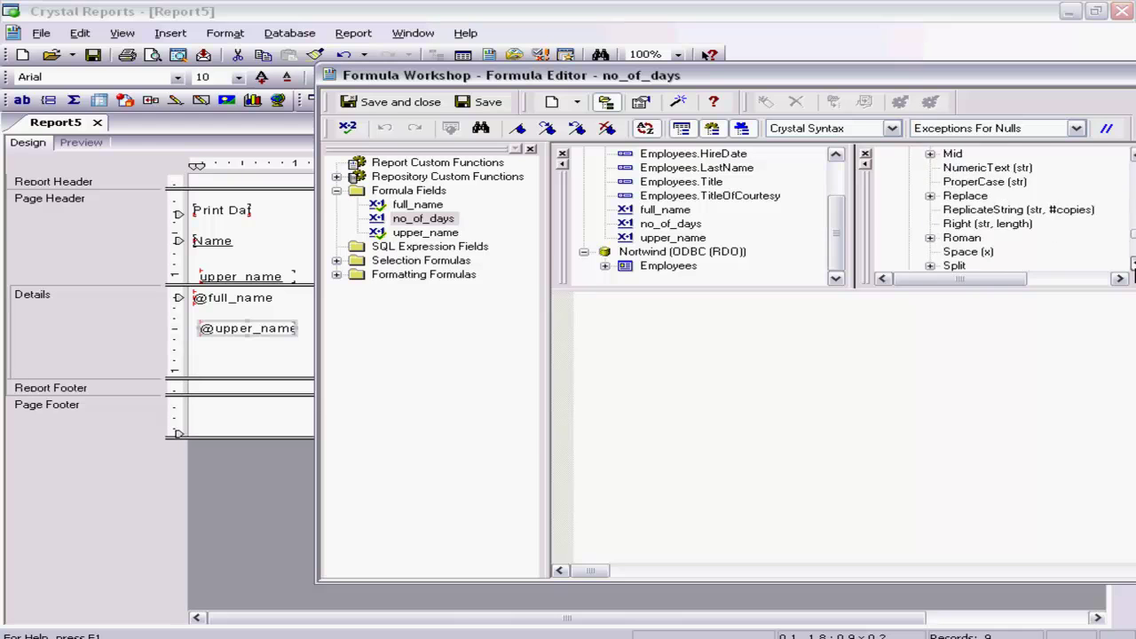
scroll(1132, 266, "down", 3)
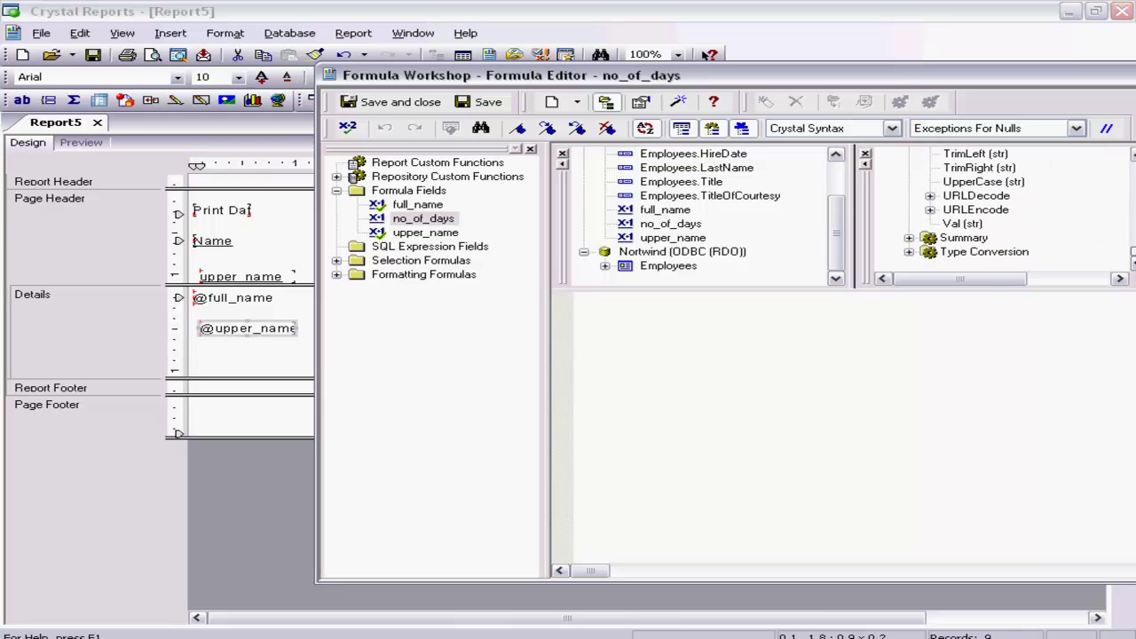
scroll(1132, 156, "up", 4)
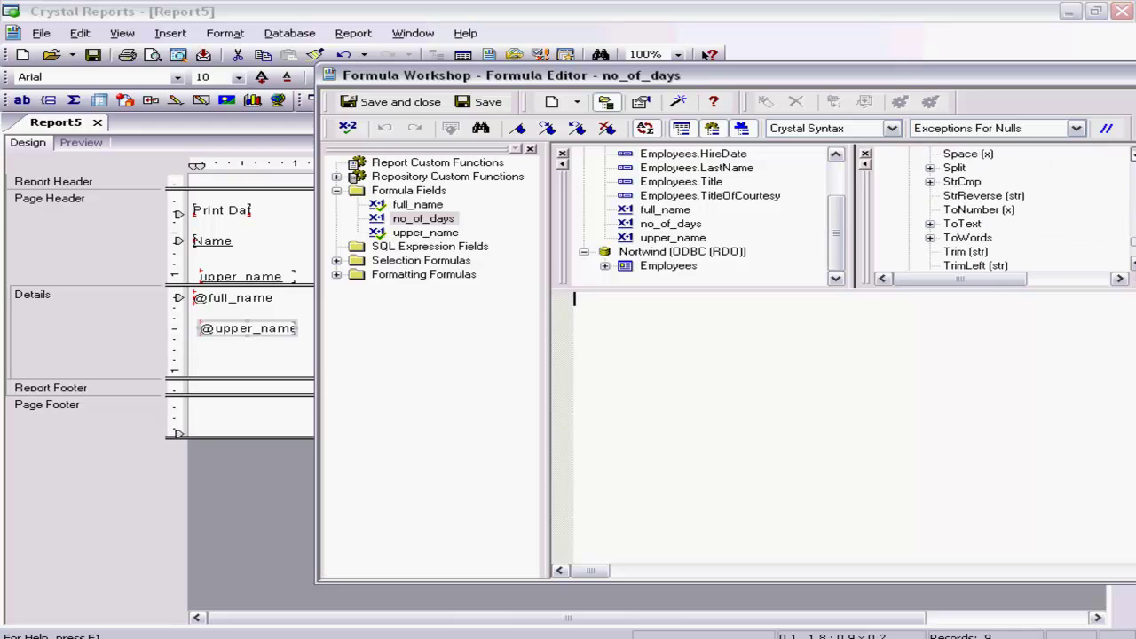
scroll(1132, 156, "up", 6)
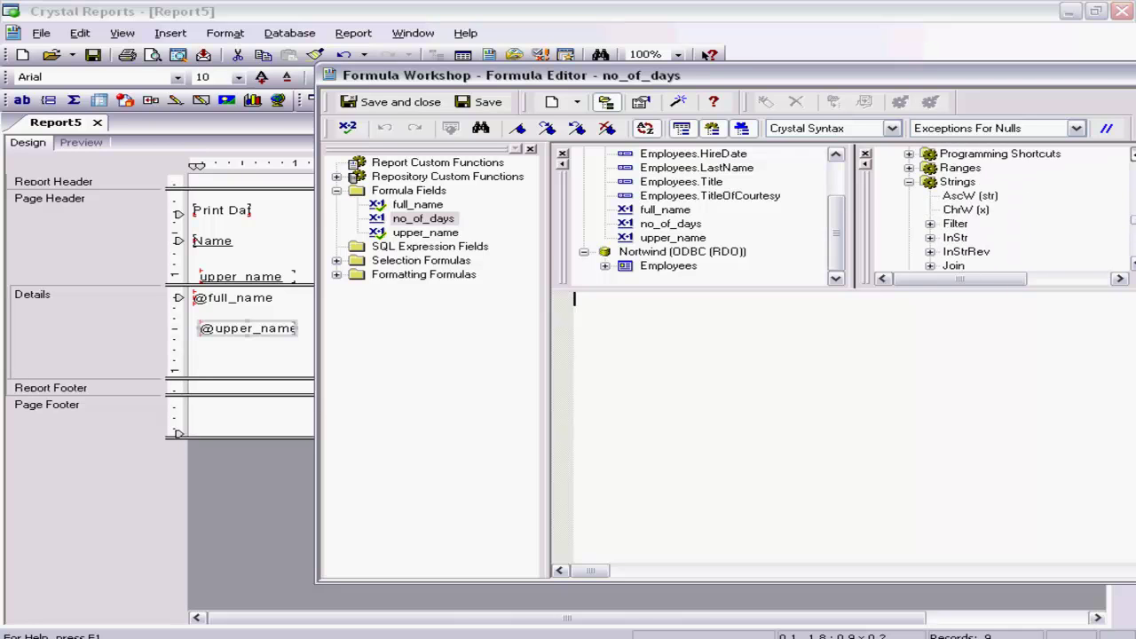
scroll(1132, 156, "up", 2)
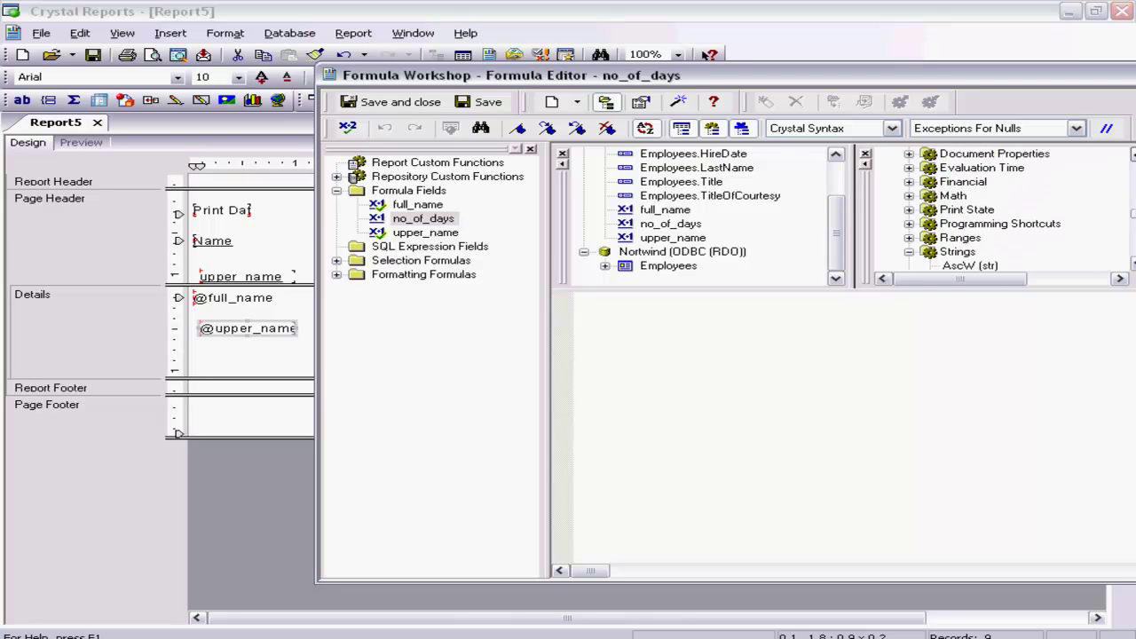
scroll(1132, 156, "up", 2)
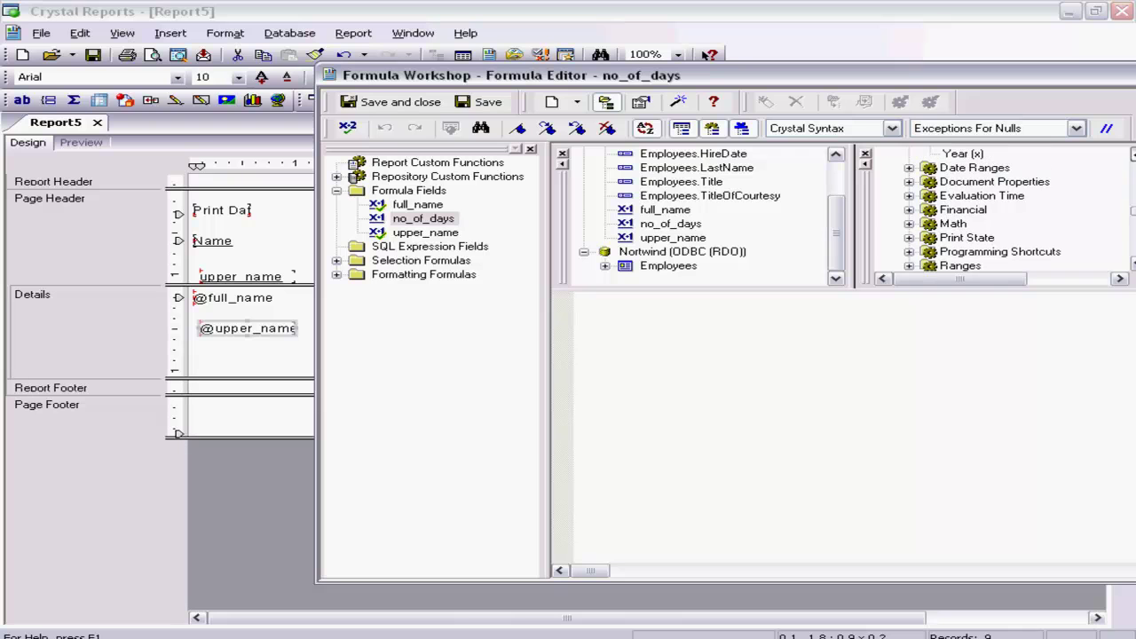
scroll(1133, 156, "up", 9)
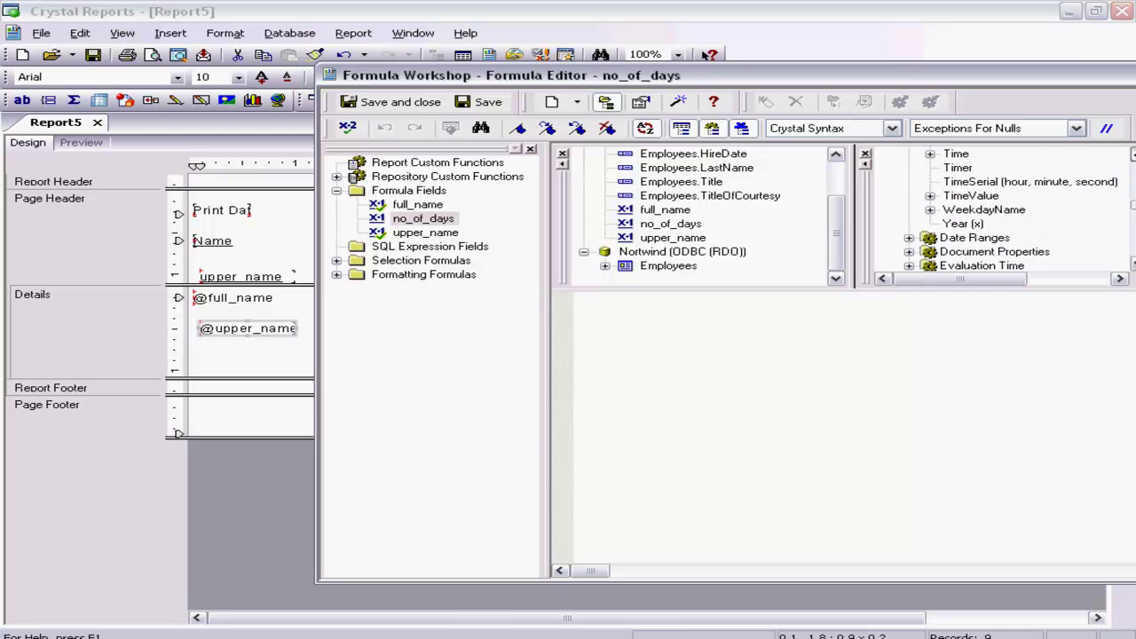
scroll(1132, 157, "up", 8)
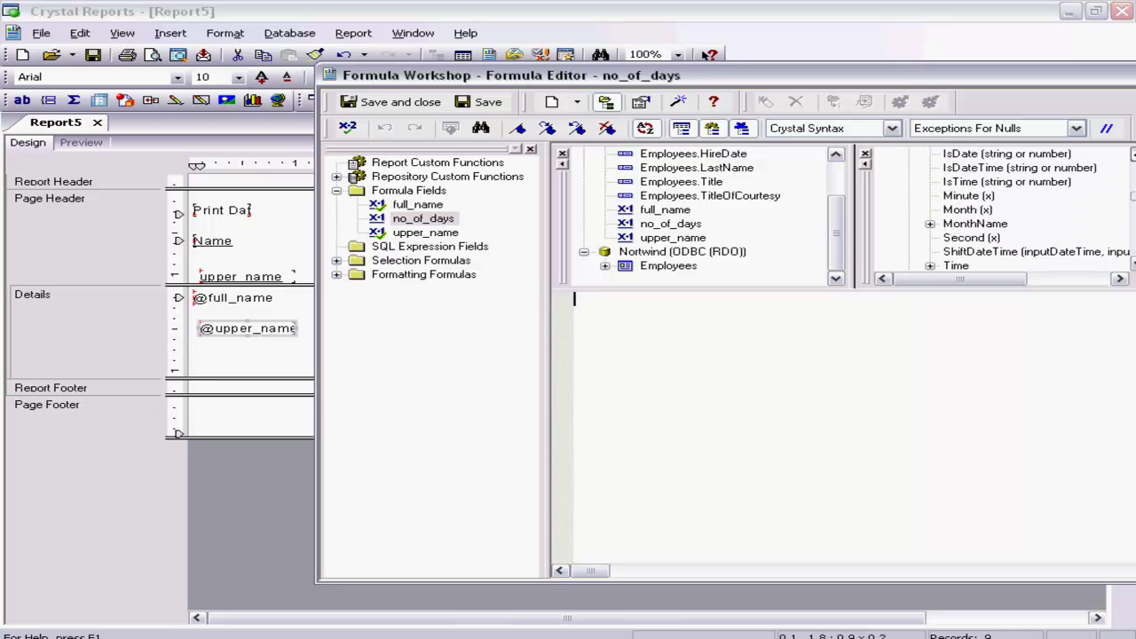
scroll(1133, 156, "up", 11)
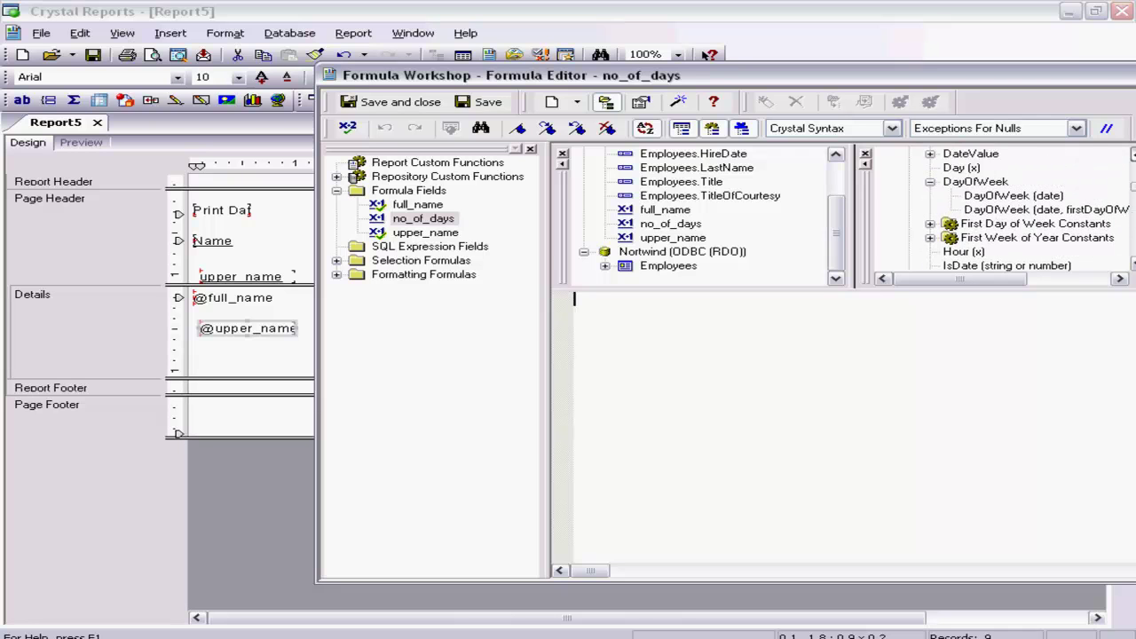
scroll(1133, 156, "up", 5)
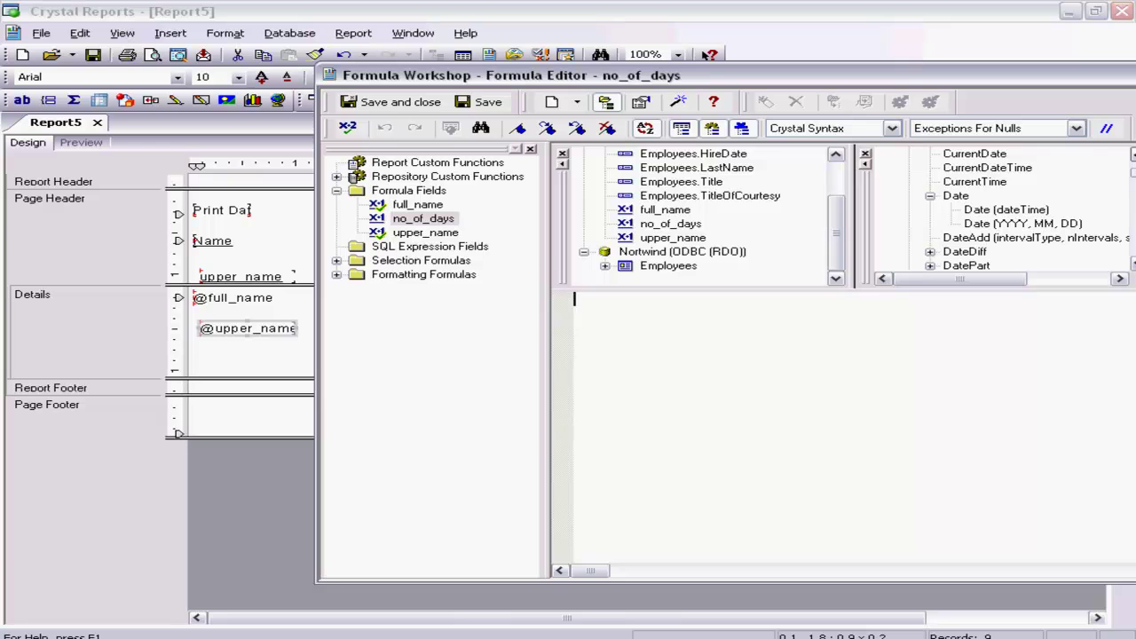
double_click(982, 154)
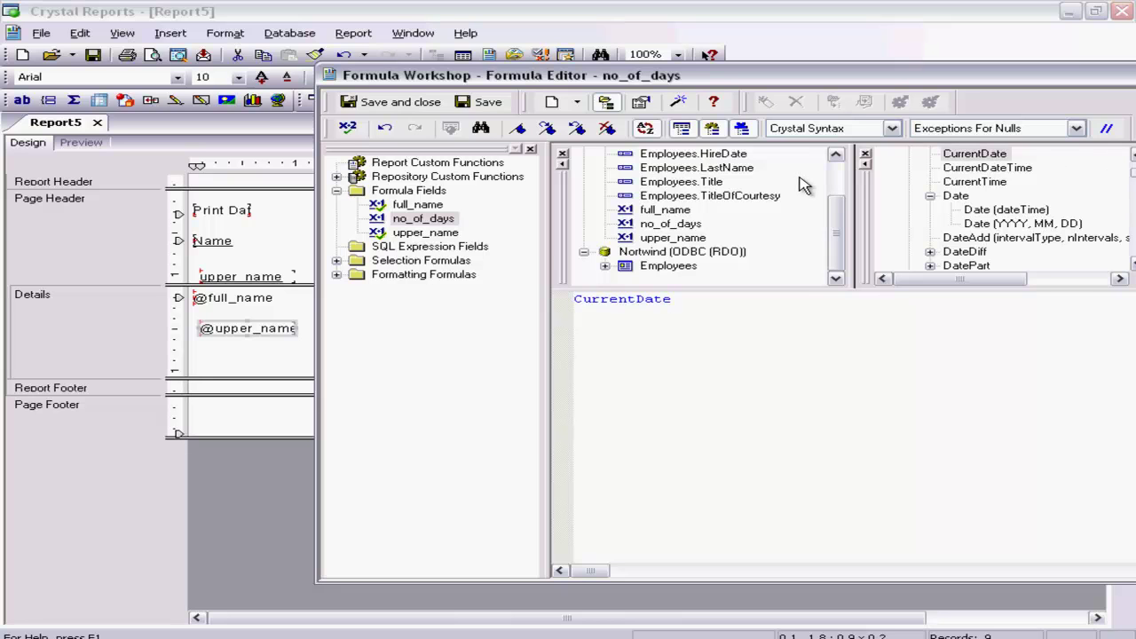
type("-")
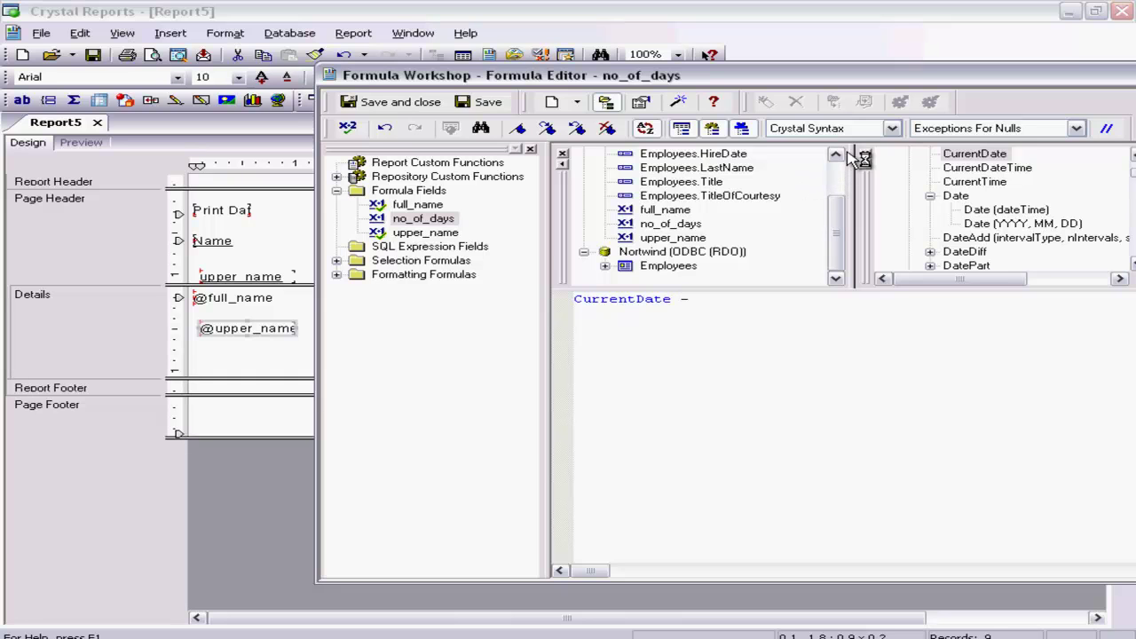
Step: Complete the no_of_days formula with {Employees.BirthDate} and confirm it has no errors
left_click(838, 155)
left_click(838, 155)
left_click(838, 155)
left_click(838, 155)
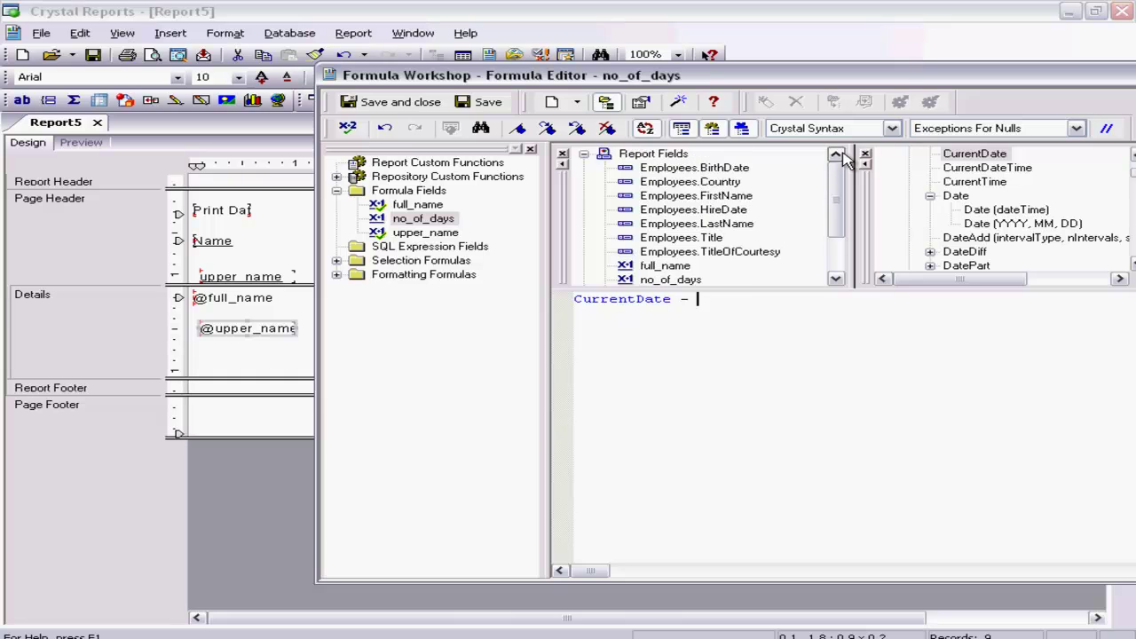
left_click_drag(685, 155, 730, 173)
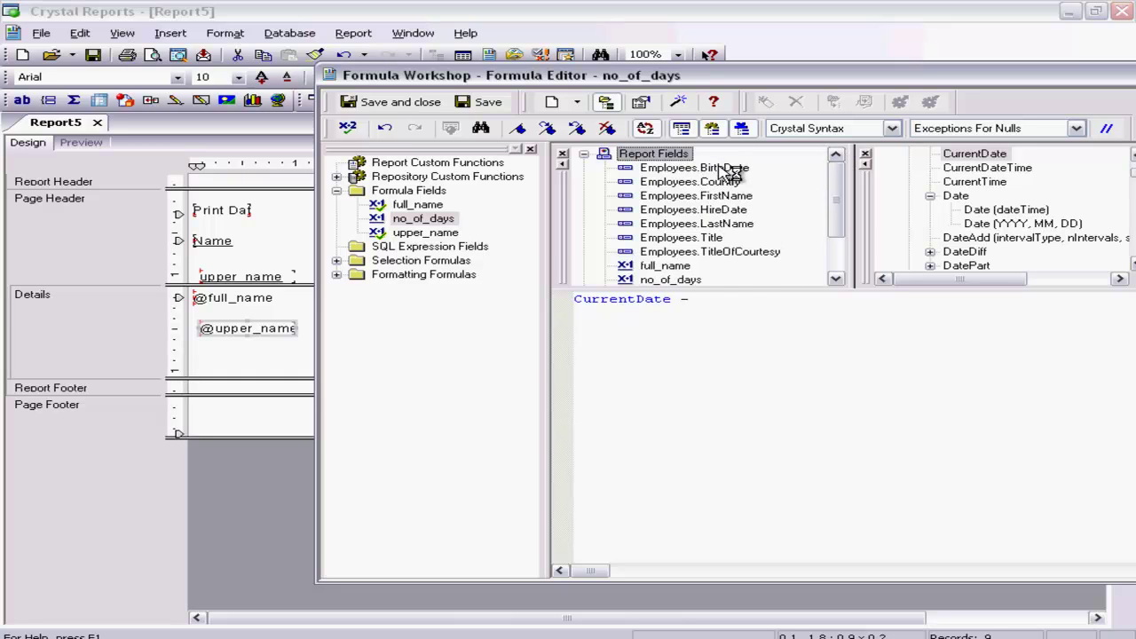
double_click(730, 169)
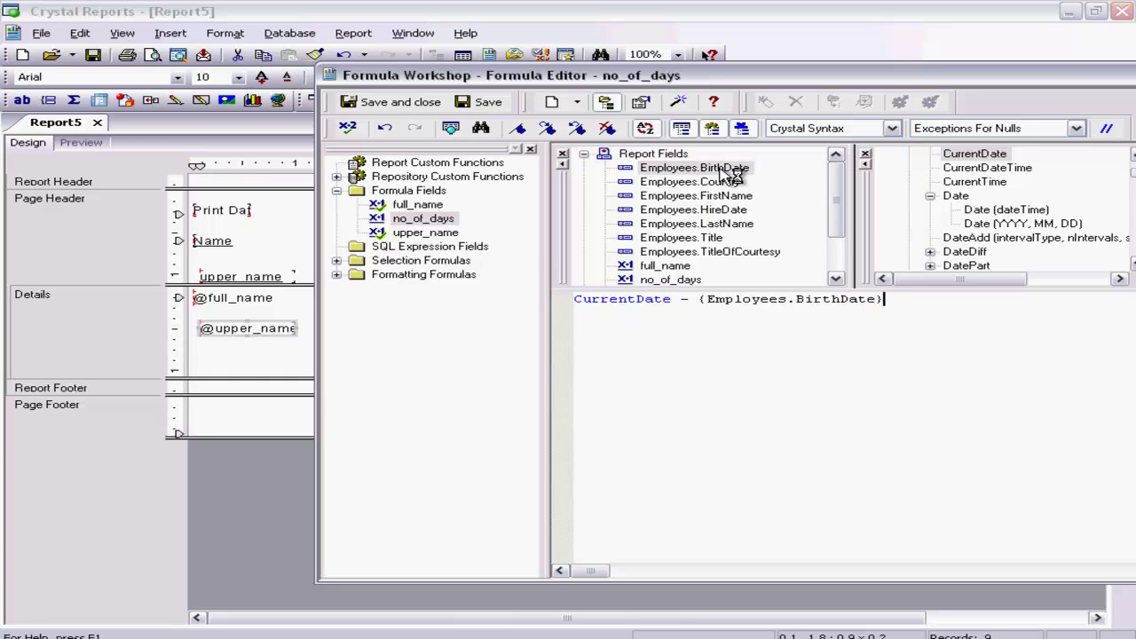
left_click(357, 129)
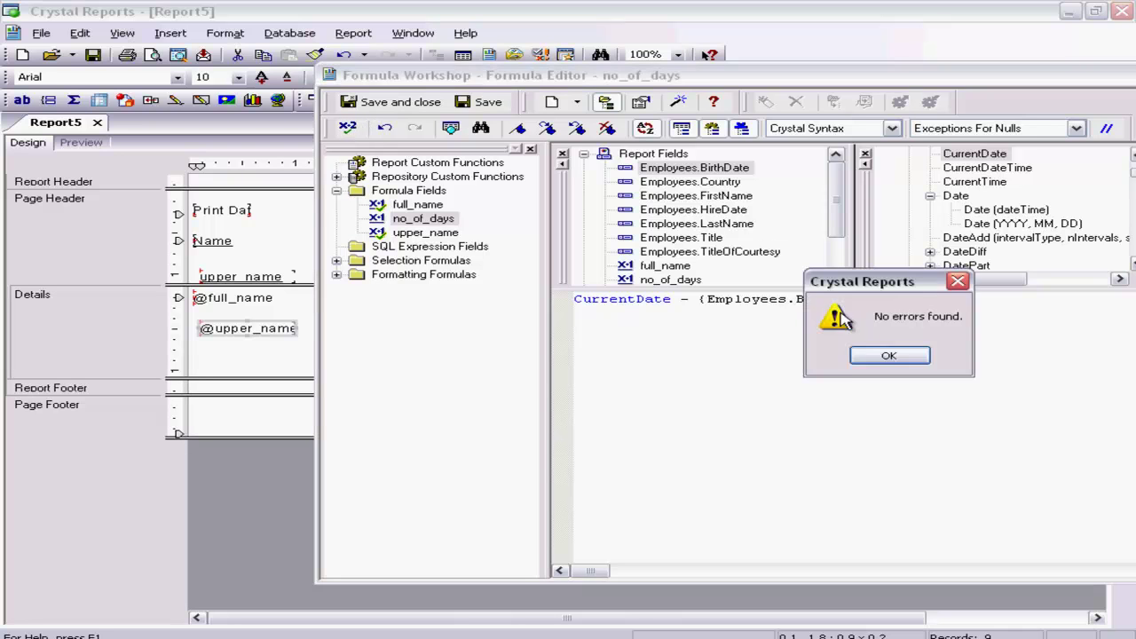
left_click(889, 355)
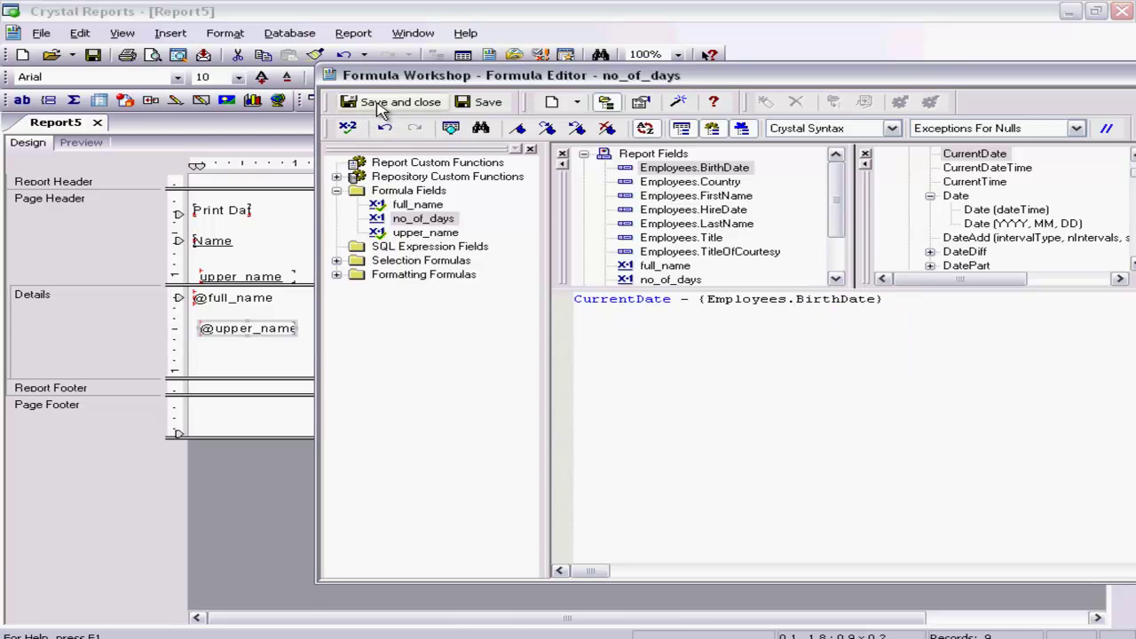
Step: Save the no_of_days formula, drop it under BirthDate in Details, and preview the day counts
left_click(382, 106)
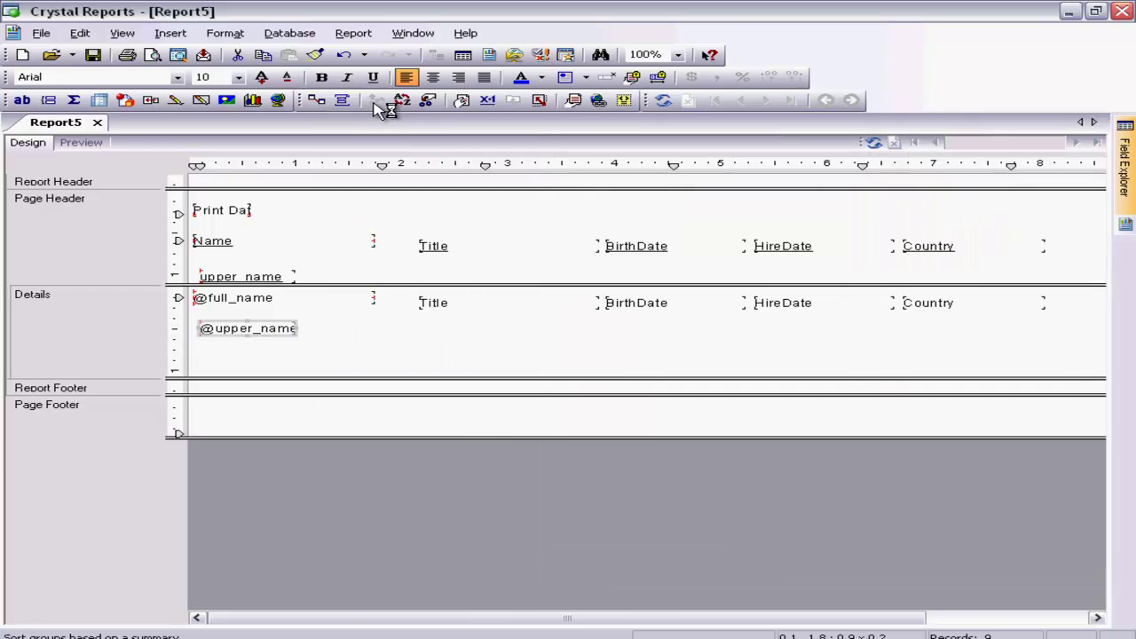
mouse_move(1123, 178)
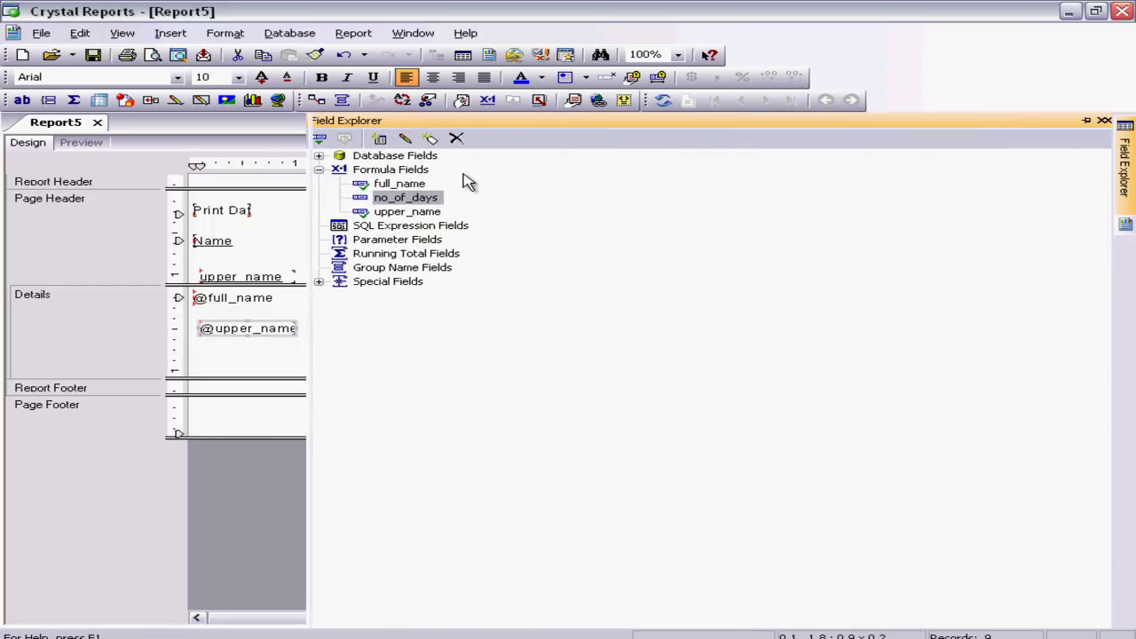
left_click_drag(425, 199, 636, 326)
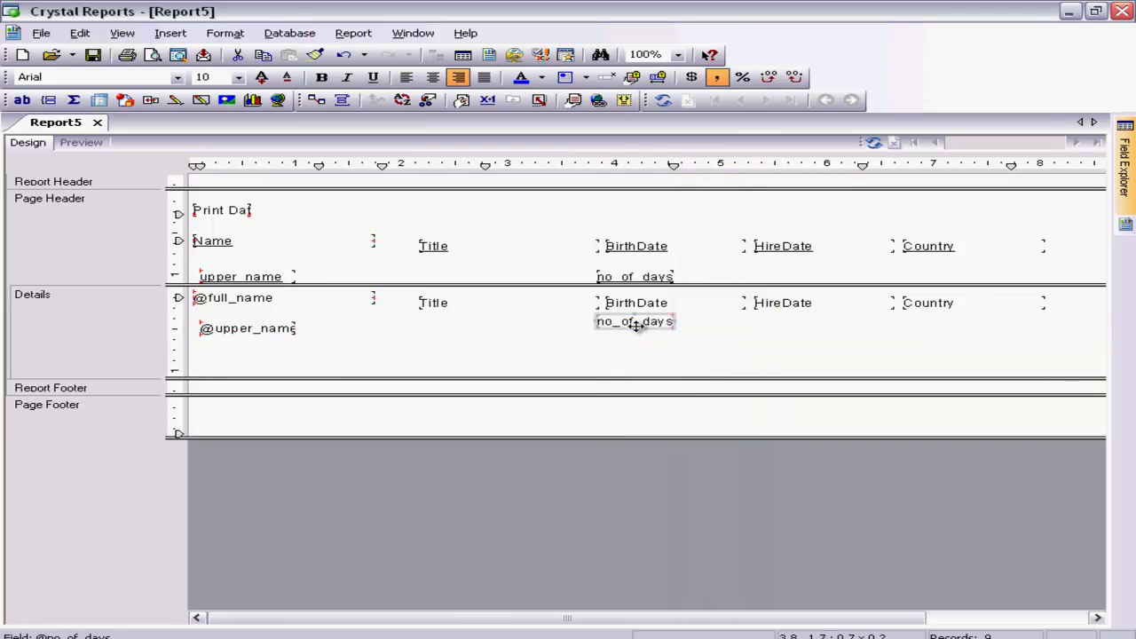
left_click(88, 142)
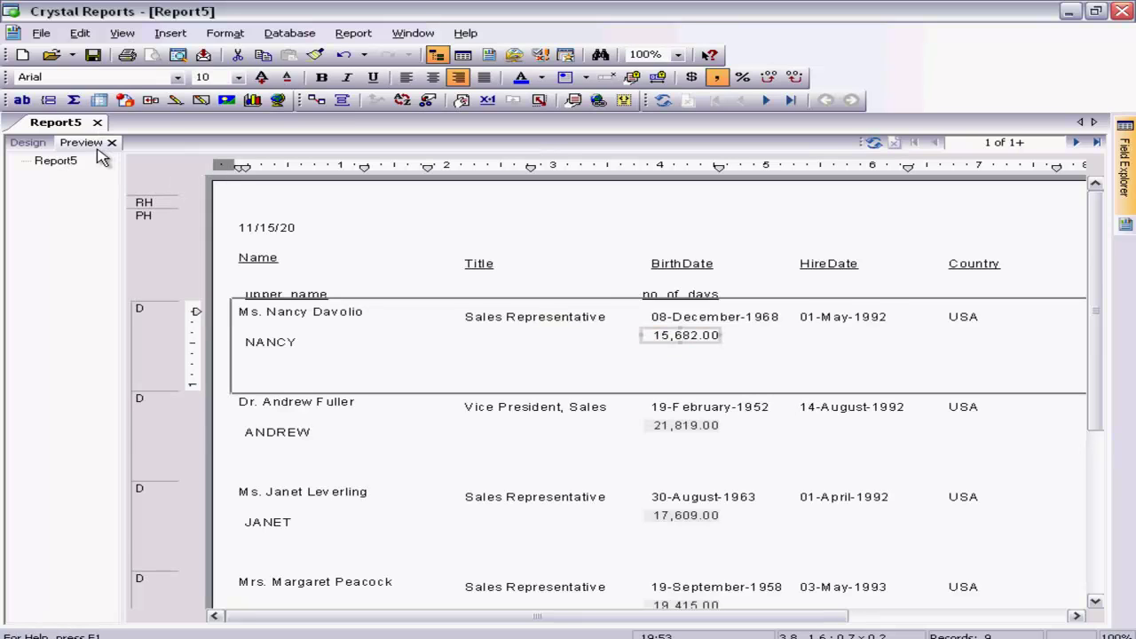
Step: Format the no_of_days field with the (1123) whole-number style, without separators or decimals
left_click(28, 142)
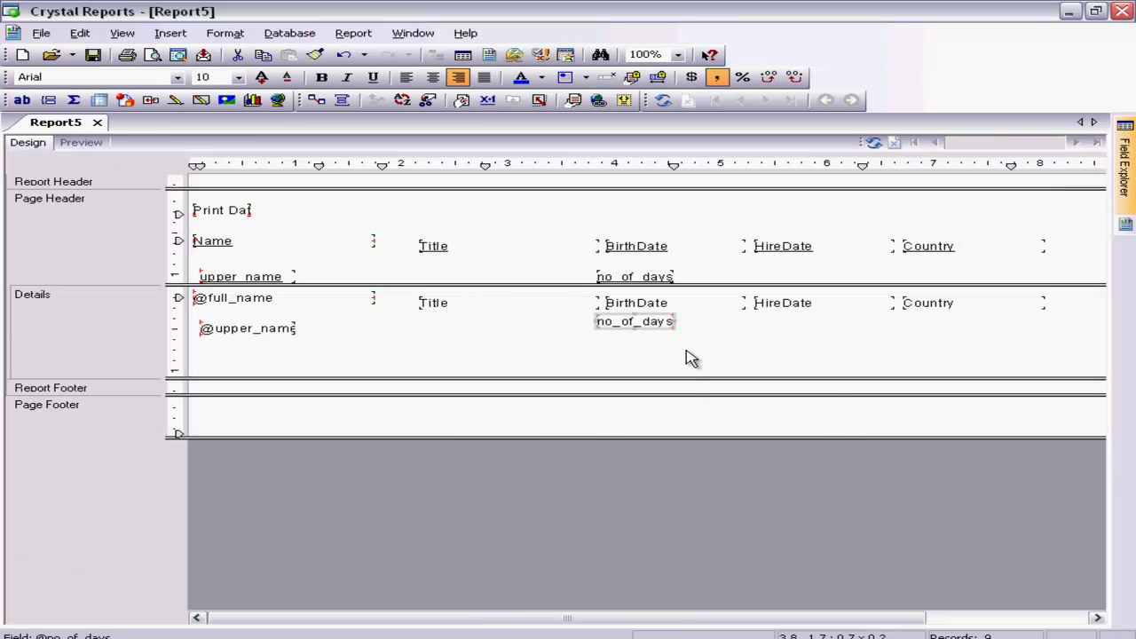
right_click(657, 325)
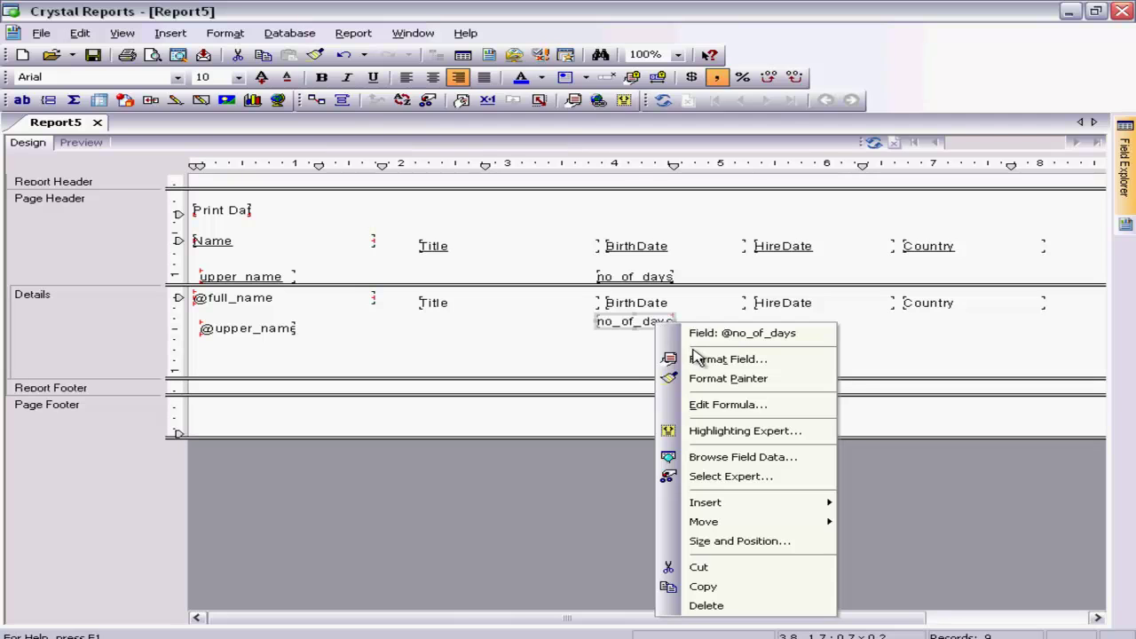
left_click(671, 361)
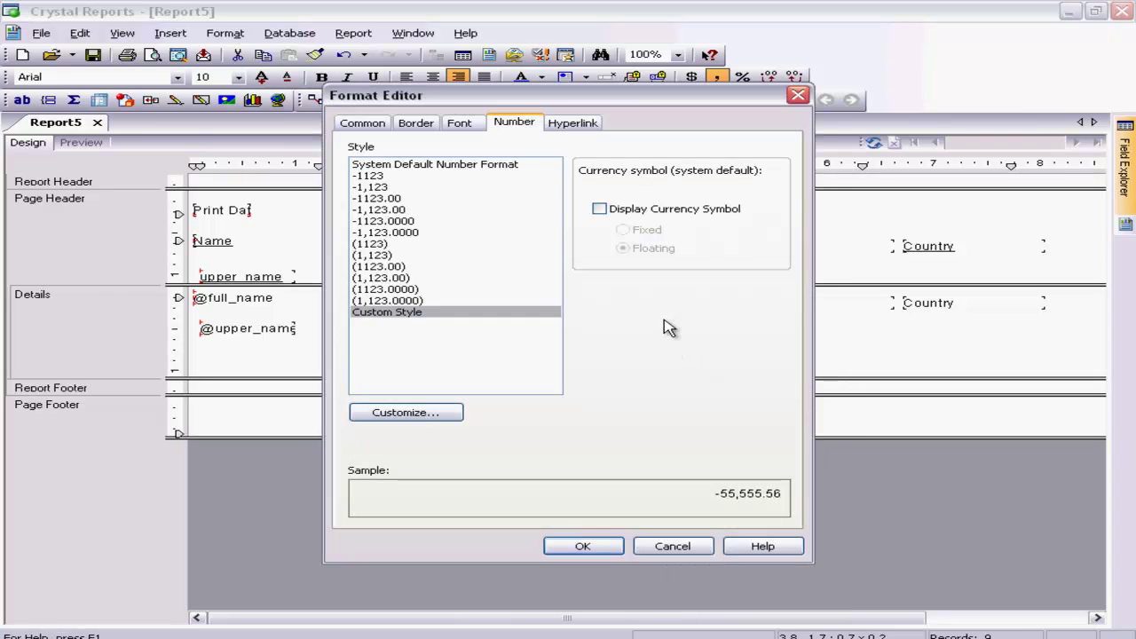
left_click(381, 245)
left_click(582, 547)
Step: Preview day counts such as 15682 under each BirthDate, then return to Design view
left_click(89, 141)
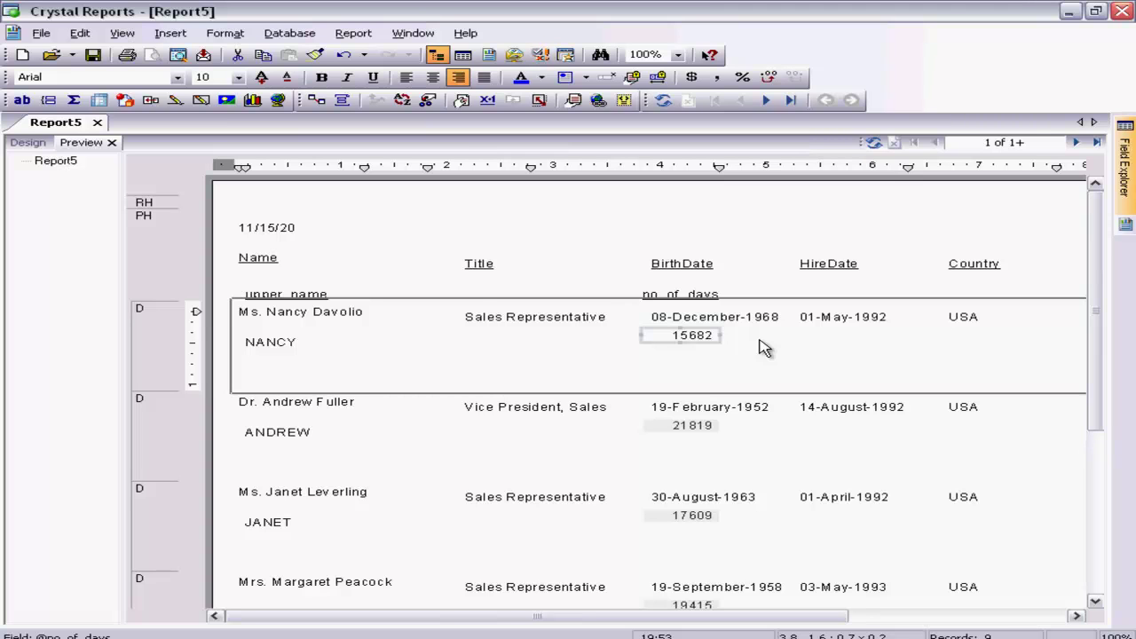
left_click(40, 145)
left_click(40, 145)
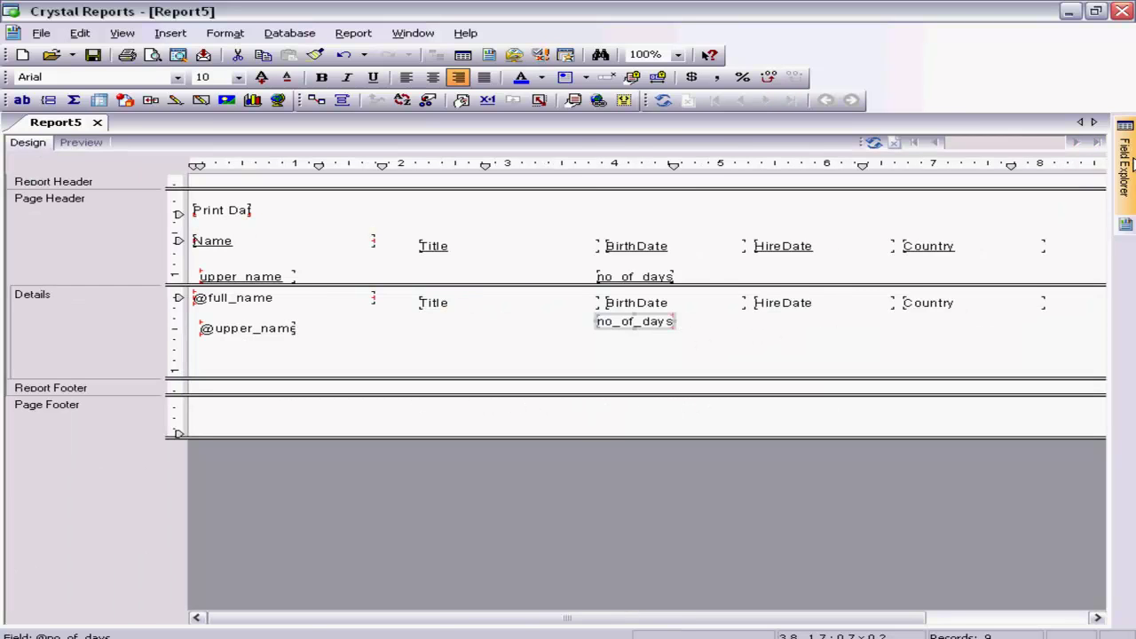
Step: Create a new formula field named no_of_years from Field Explorer
left_click(1126, 168)
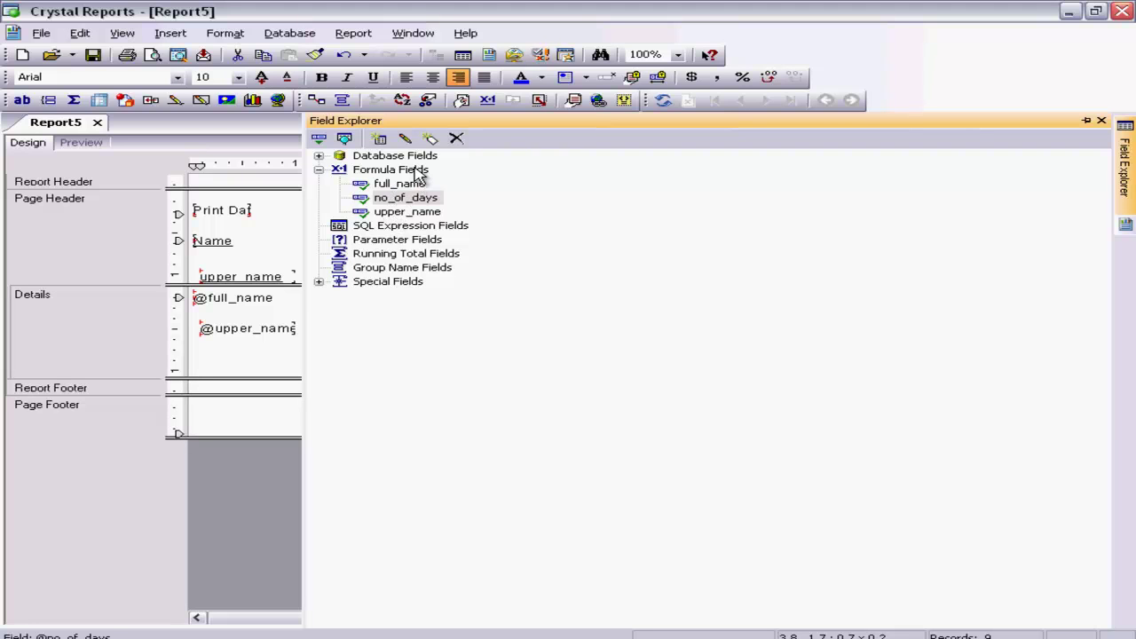
right_click(417, 169)
left_click(455, 181)
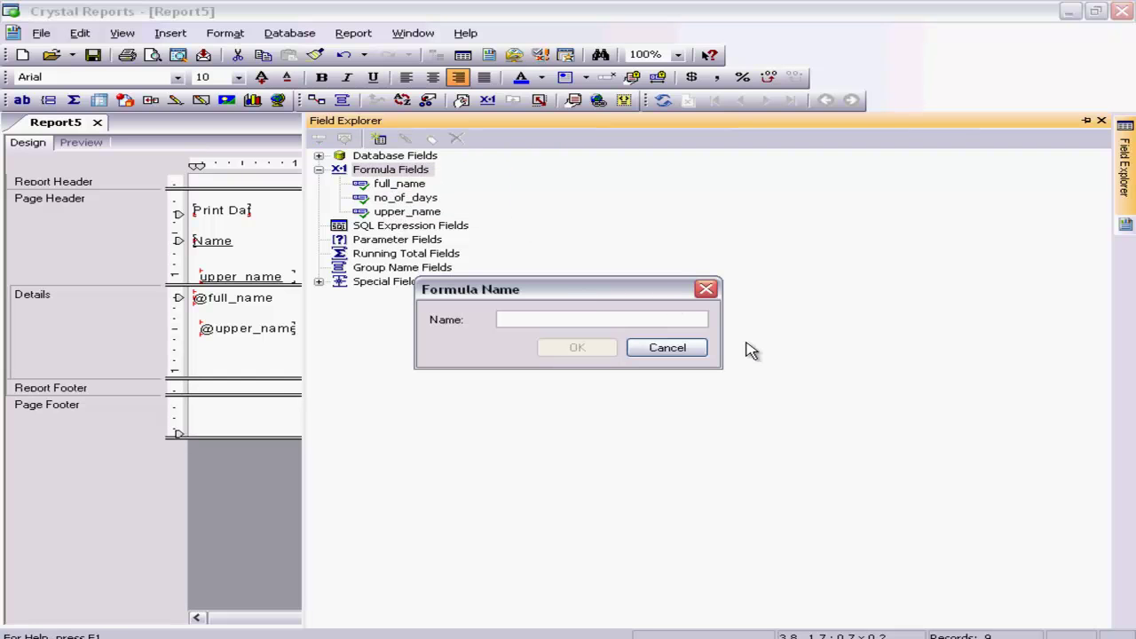
type("ro_of")
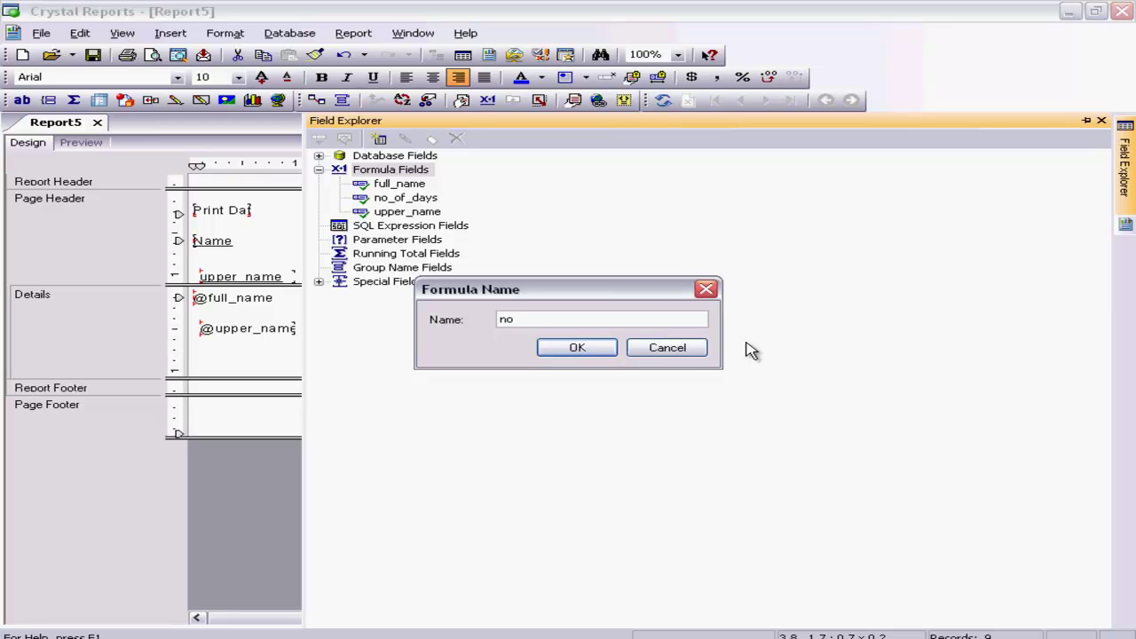
type("_years")
left_click(576, 349)
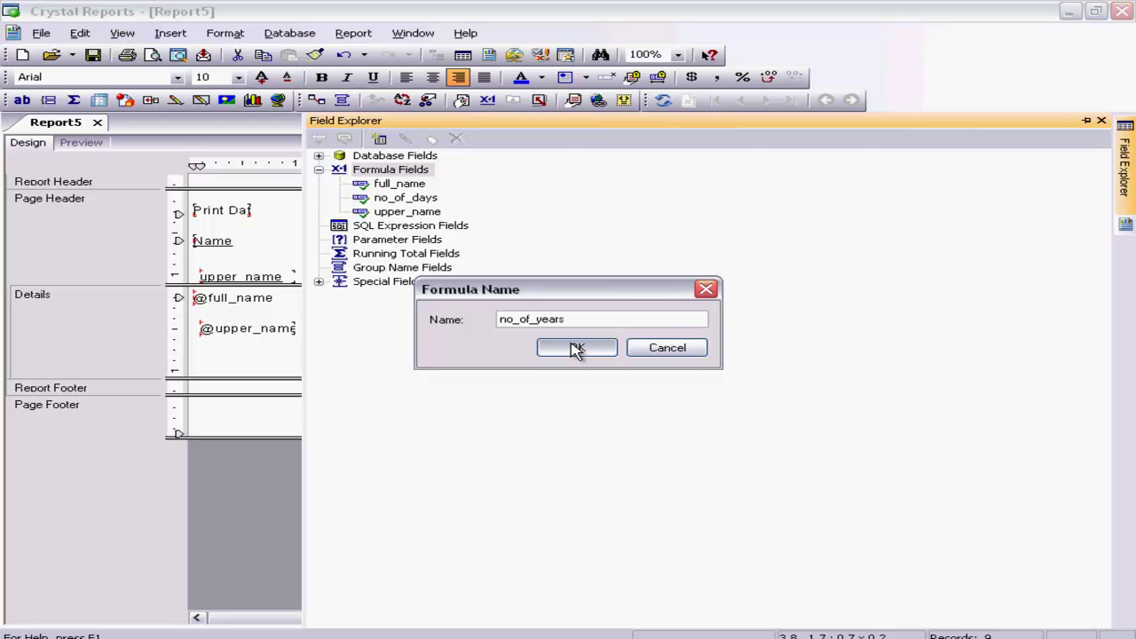
left_click(576, 349)
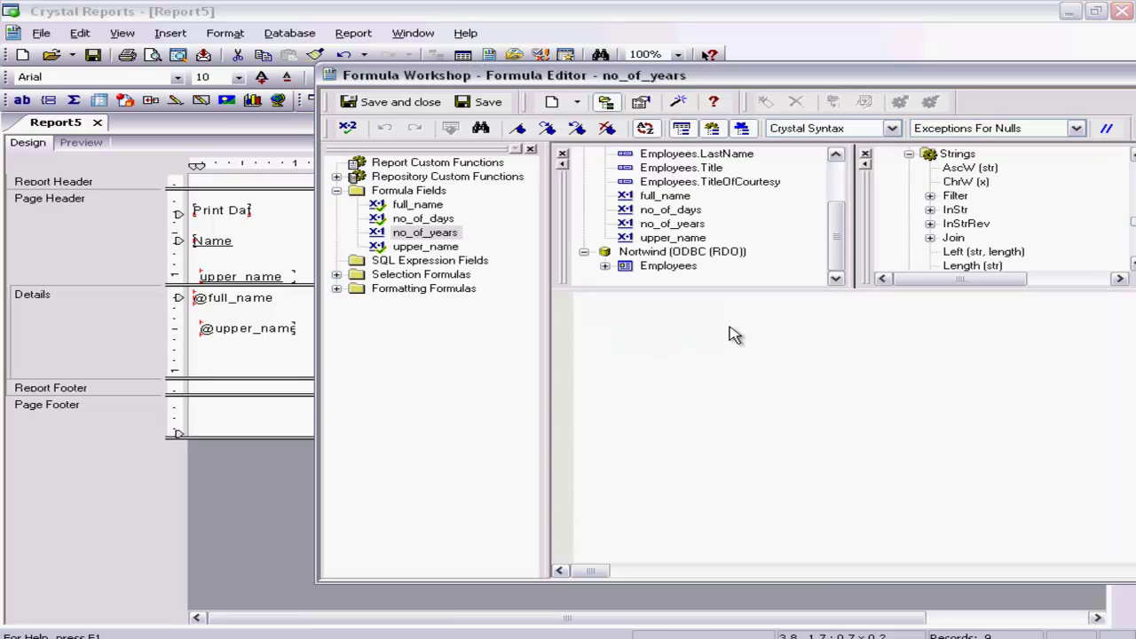
double_click(681, 213)
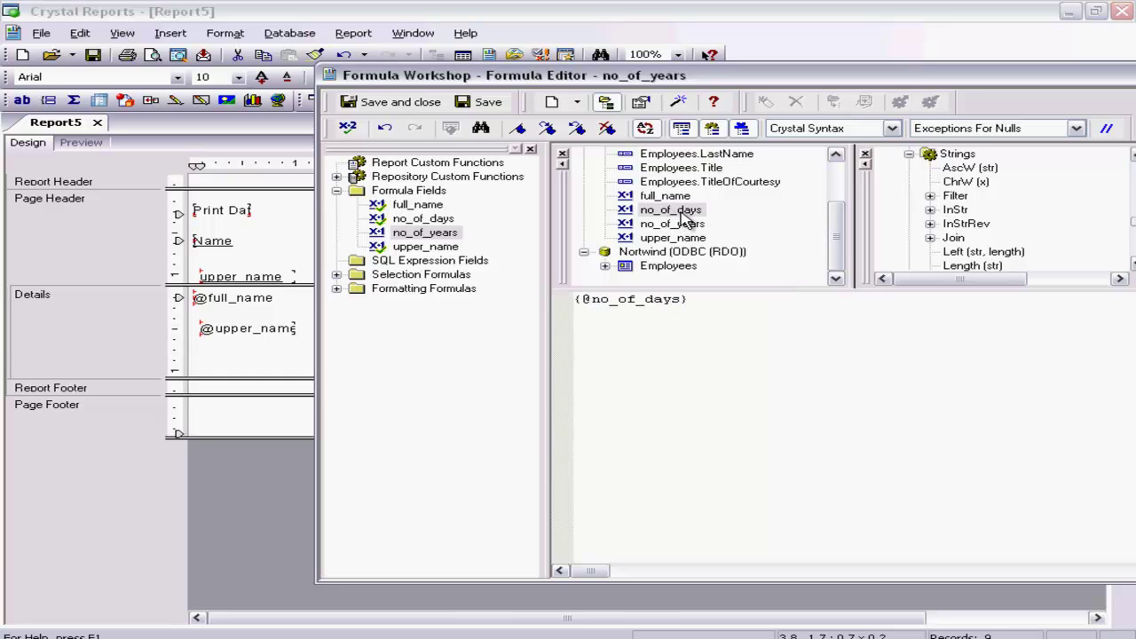
type("/ 365")
left_click(352, 129)
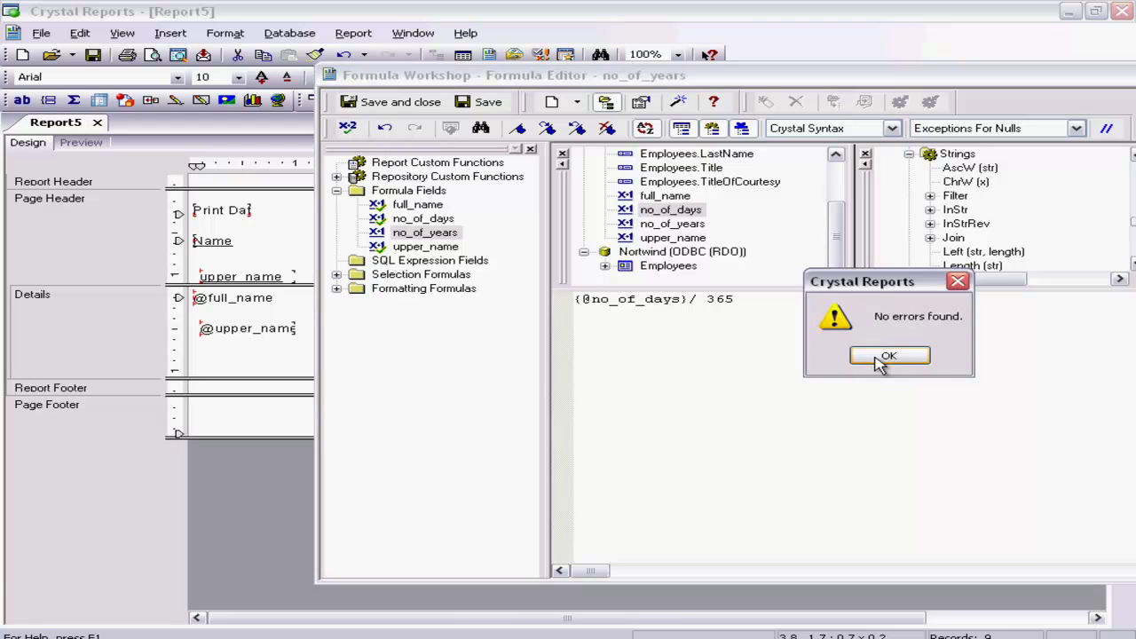
left_click(877, 360)
left_click(372, 103)
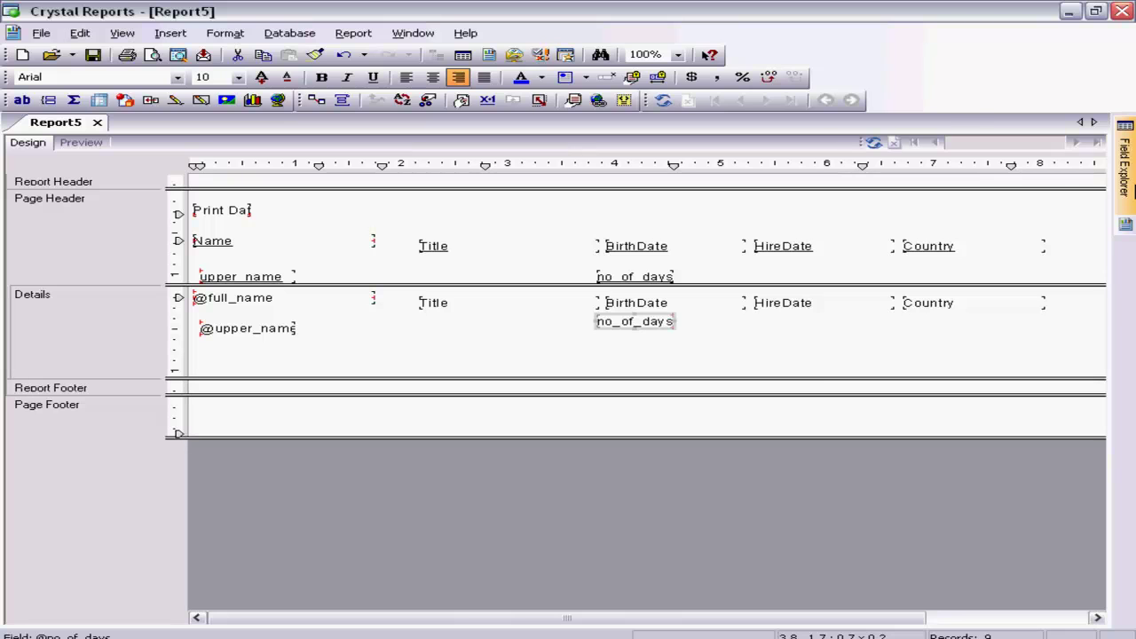
Step: Place no_of_years beside no_of_days in Details and preview ages such as 42.96 and 59.78
mouse_move(1133, 187)
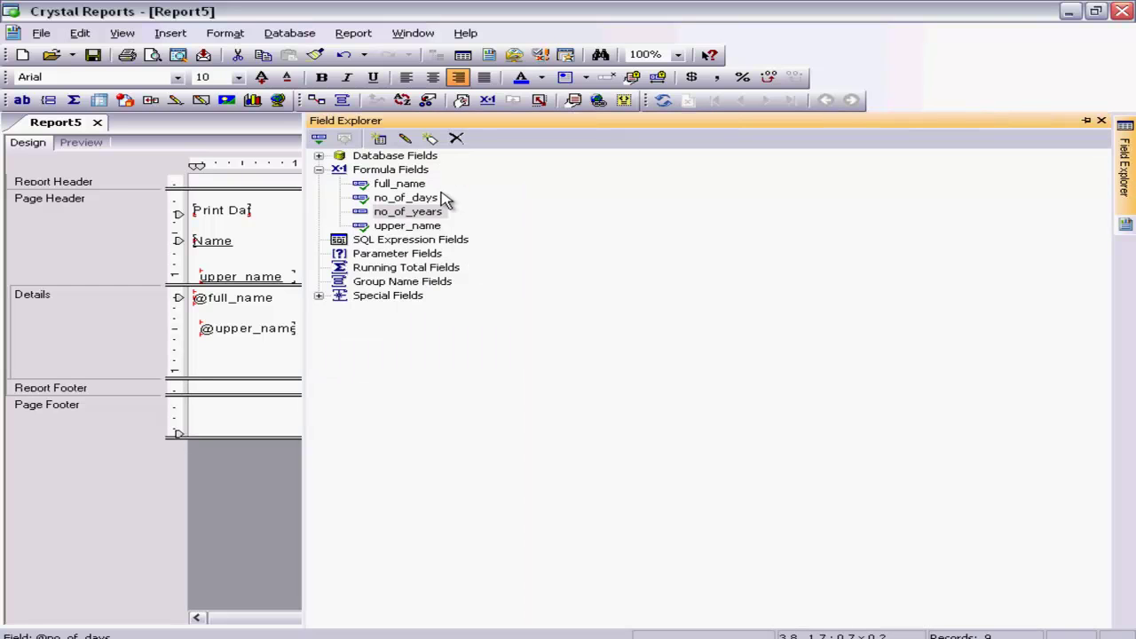
left_click_drag(363, 241, 706, 323)
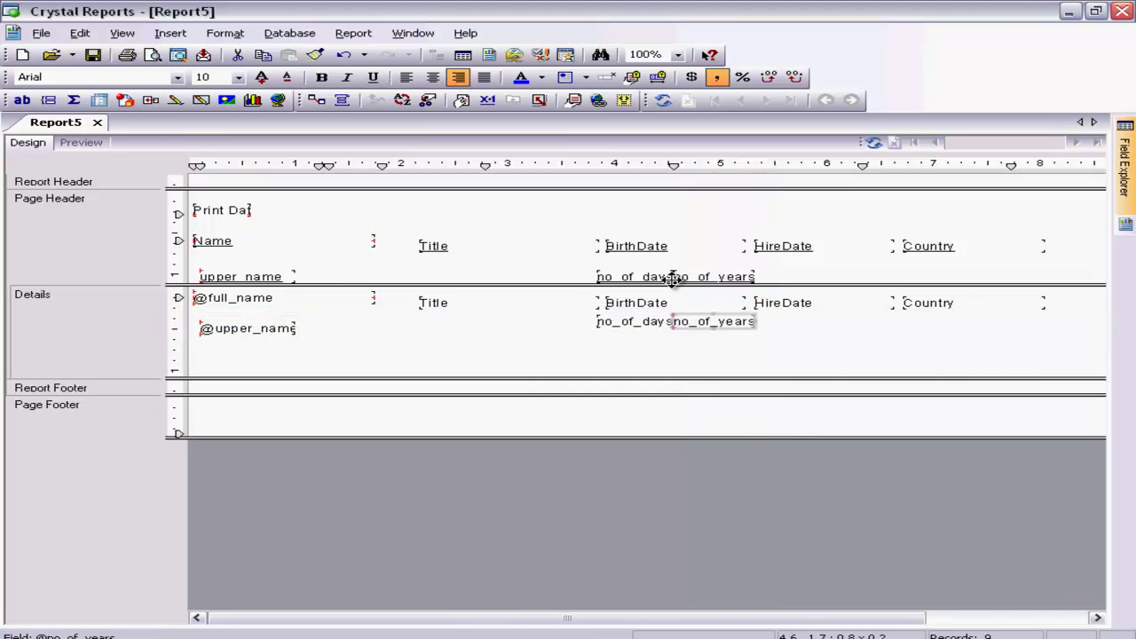
left_click(80, 143)
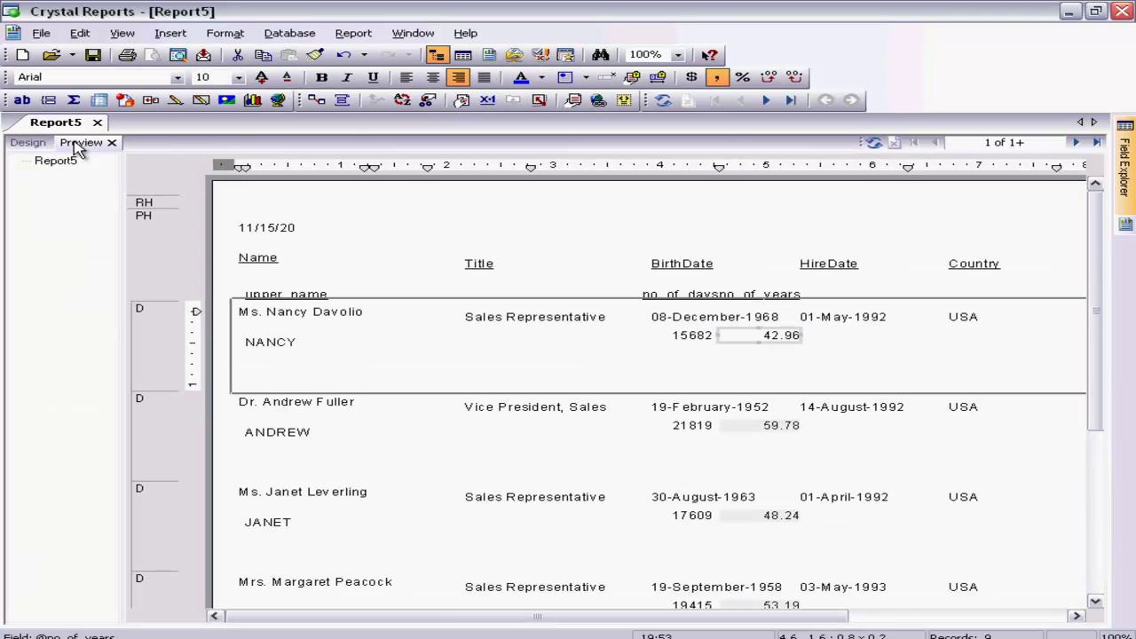
left_click(860, 368)
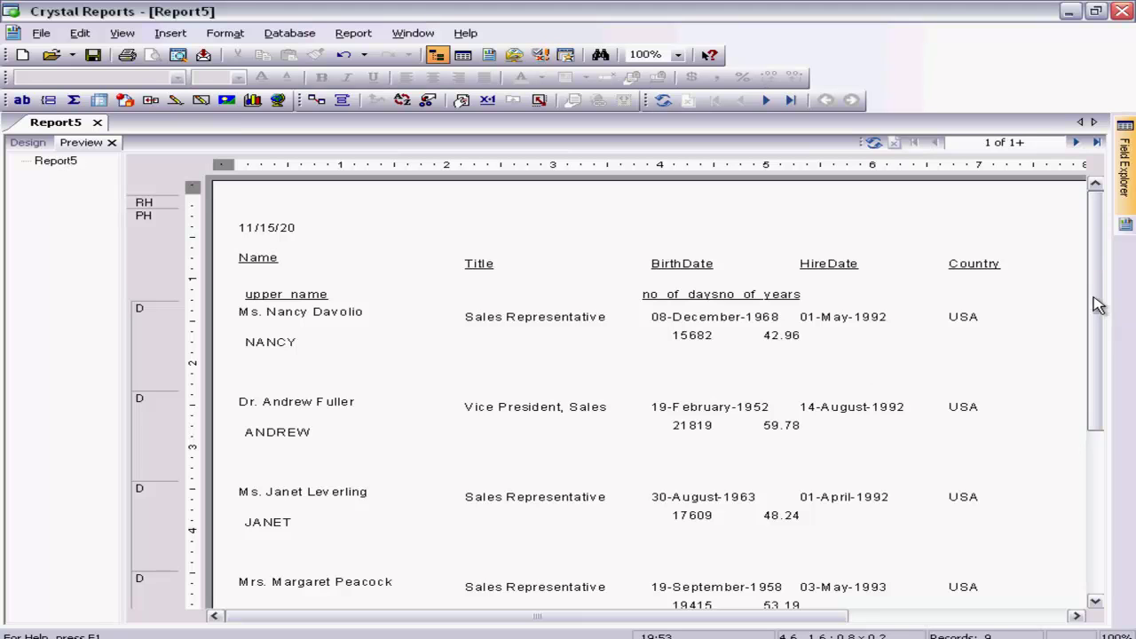
left_click_drag(1100, 293, 1113, 295)
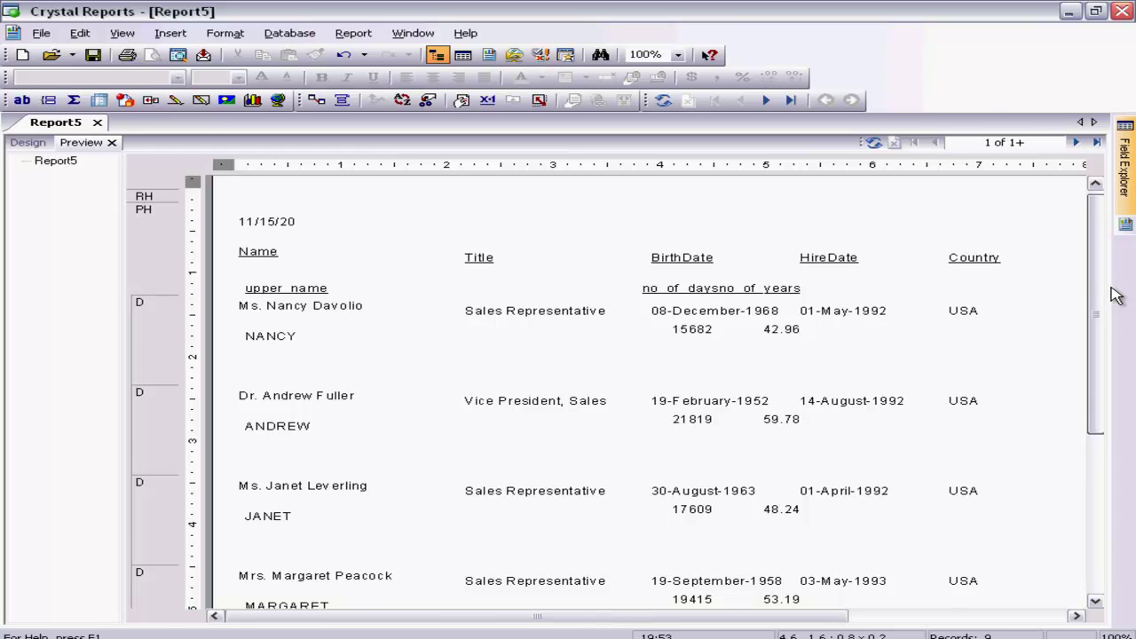
left_click_drag(1117, 296, 1121, 293)
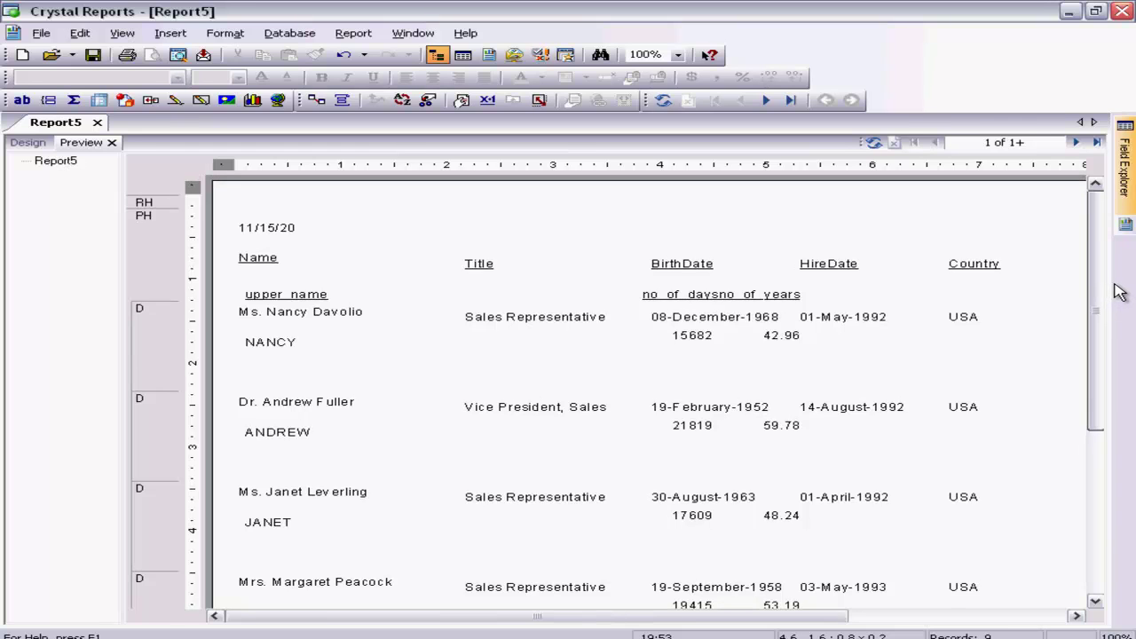